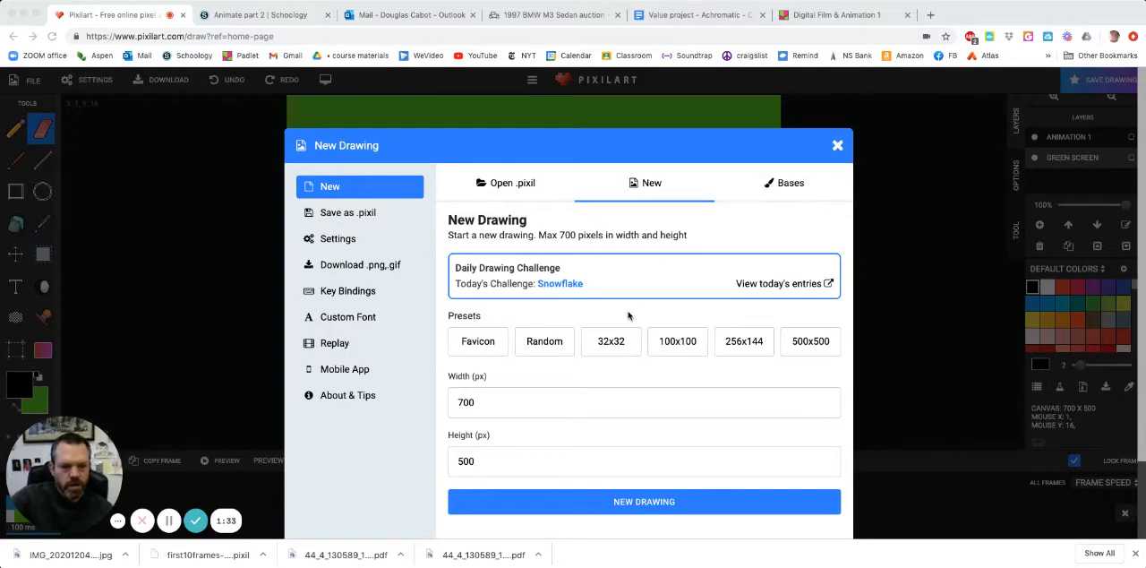
# - Create a new drawing 700 px wide and 500 px high, and lock the GIF frames panel open
pyautogui.click(637, 504)
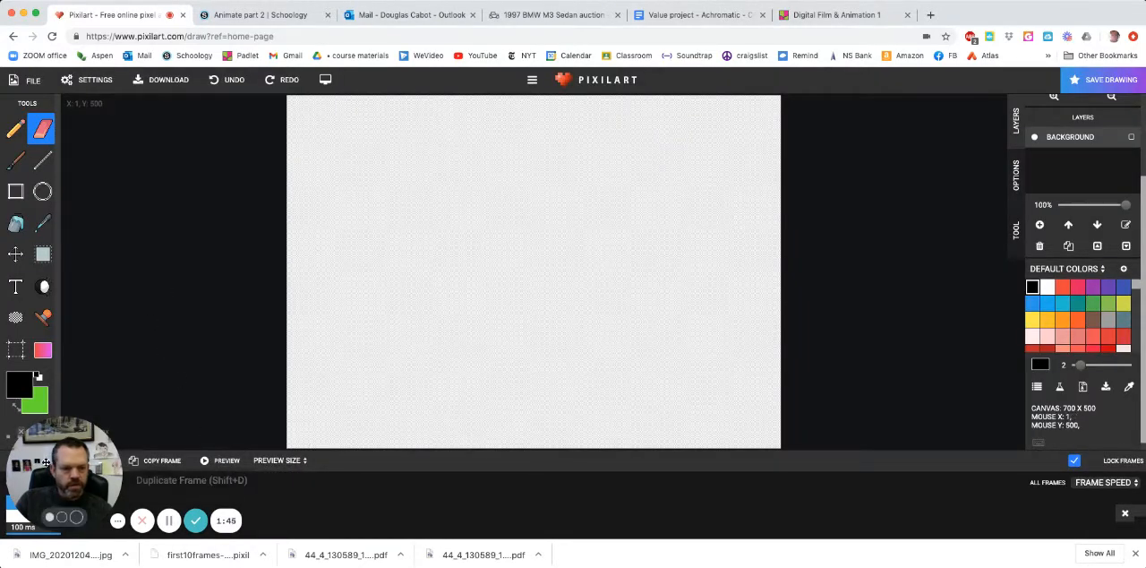
pyautogui.moveTo(47, 464); pyautogui.dragTo(853, 153)
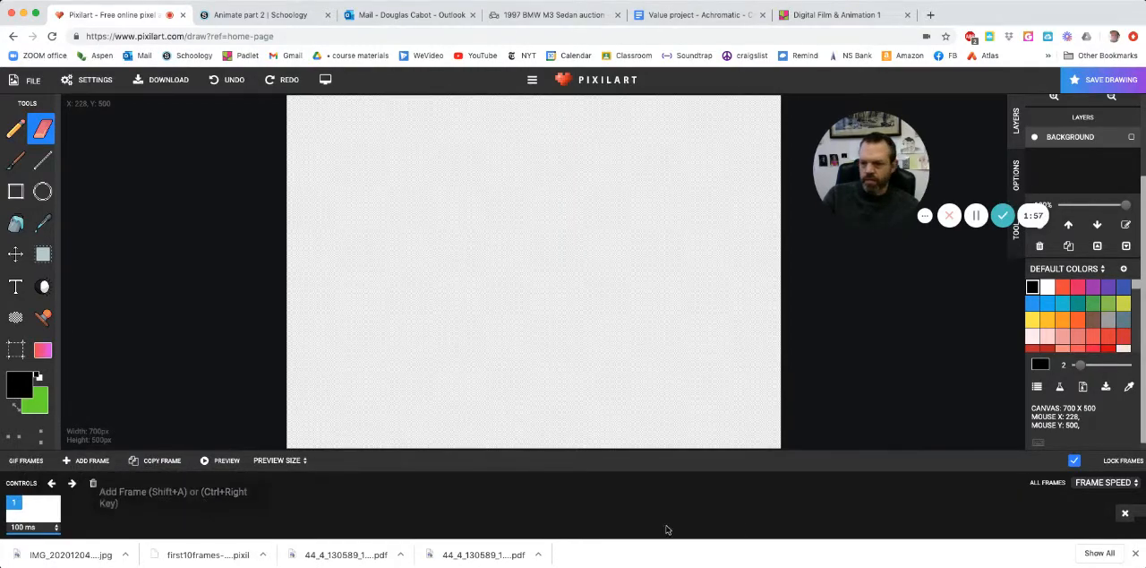
pyautogui.click(1079, 463)
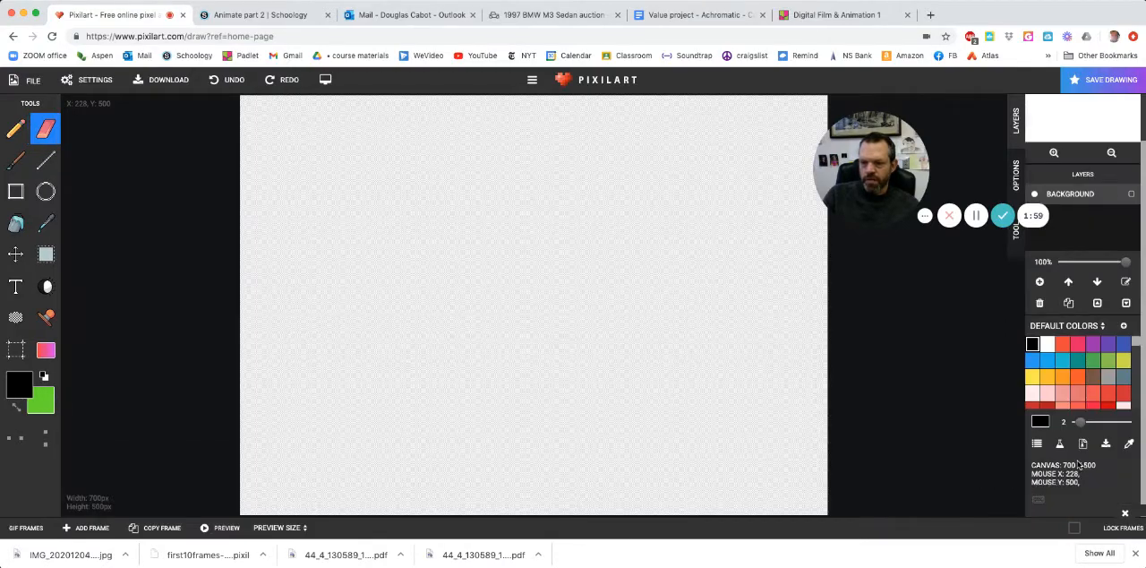
pyautogui.click(27, 527)
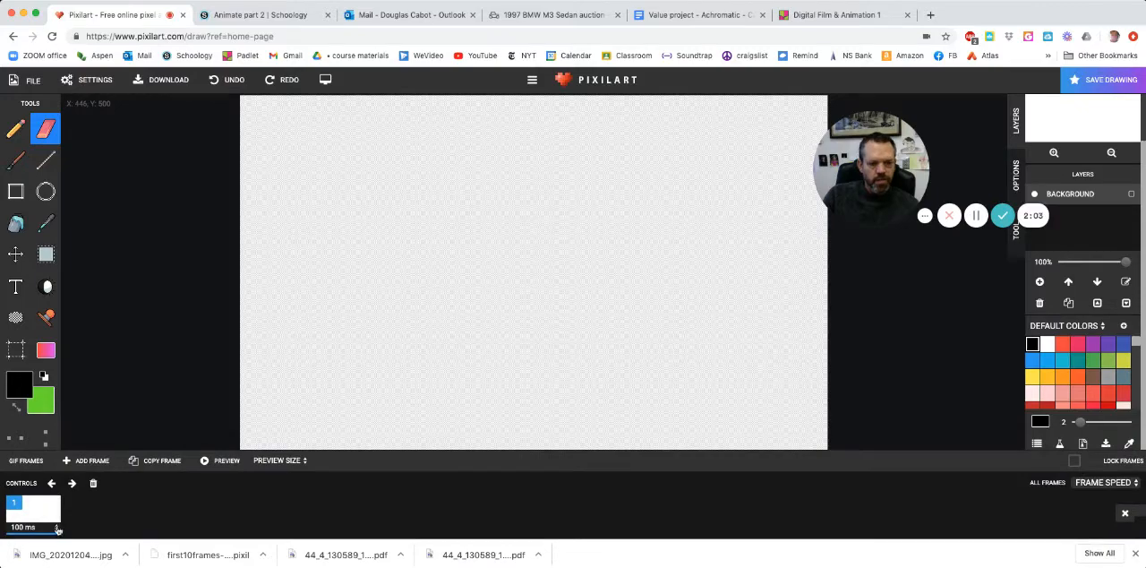
pyautogui.click(1075, 463)
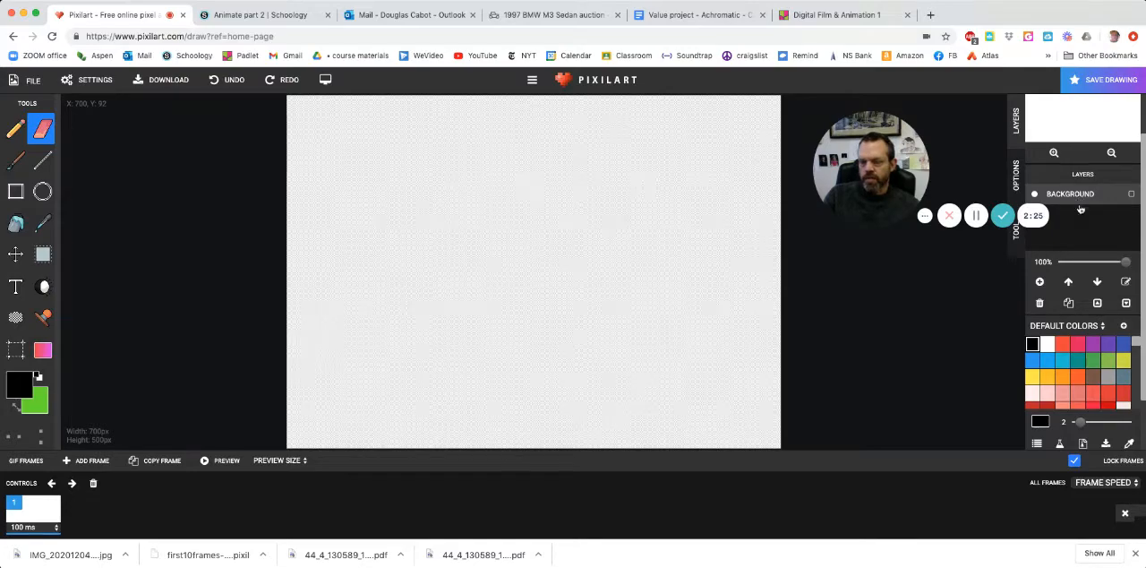
# - Add a new layer, rename the background layer Green Screen, and place it below the new layer
pyautogui.click(1039, 283)
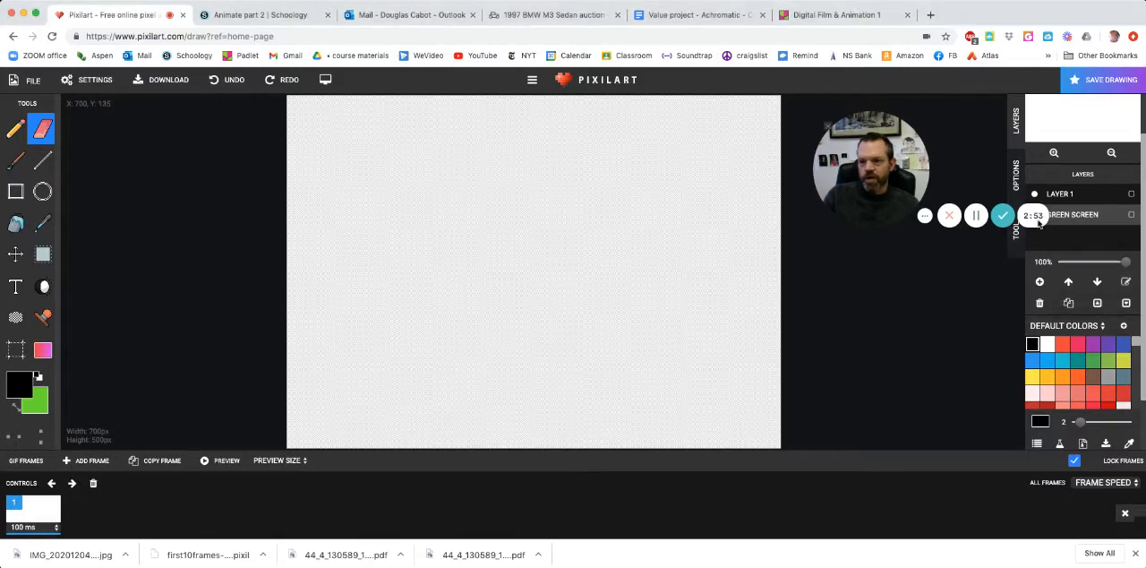
pyautogui.click(1059, 285)
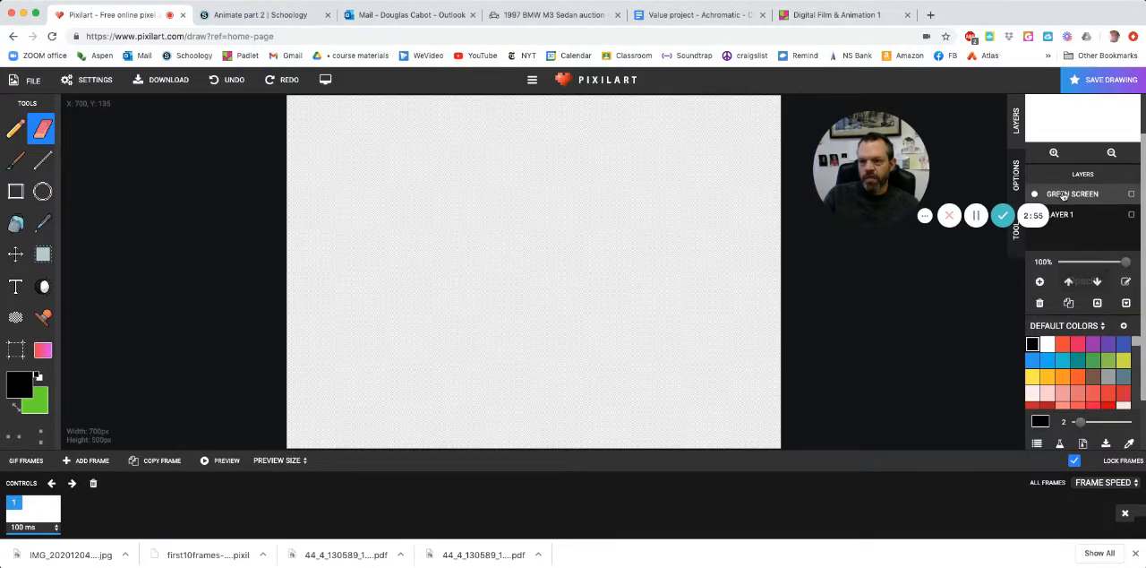
pyautogui.click(1099, 282)
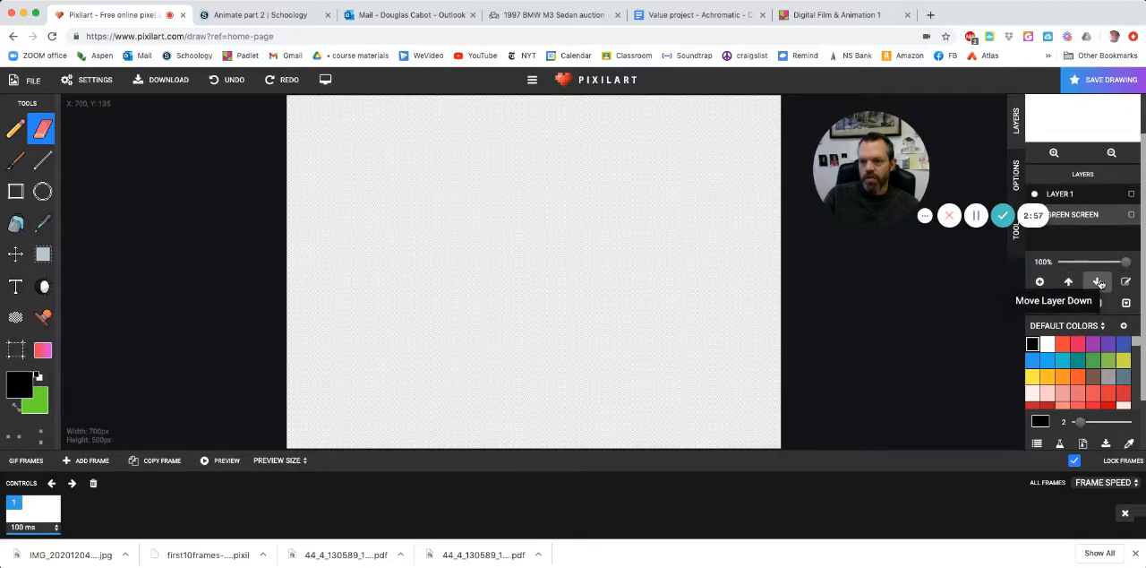
# - Rename Layer 1, the top layer, to "animation 1"
pyautogui.click(1062, 194)
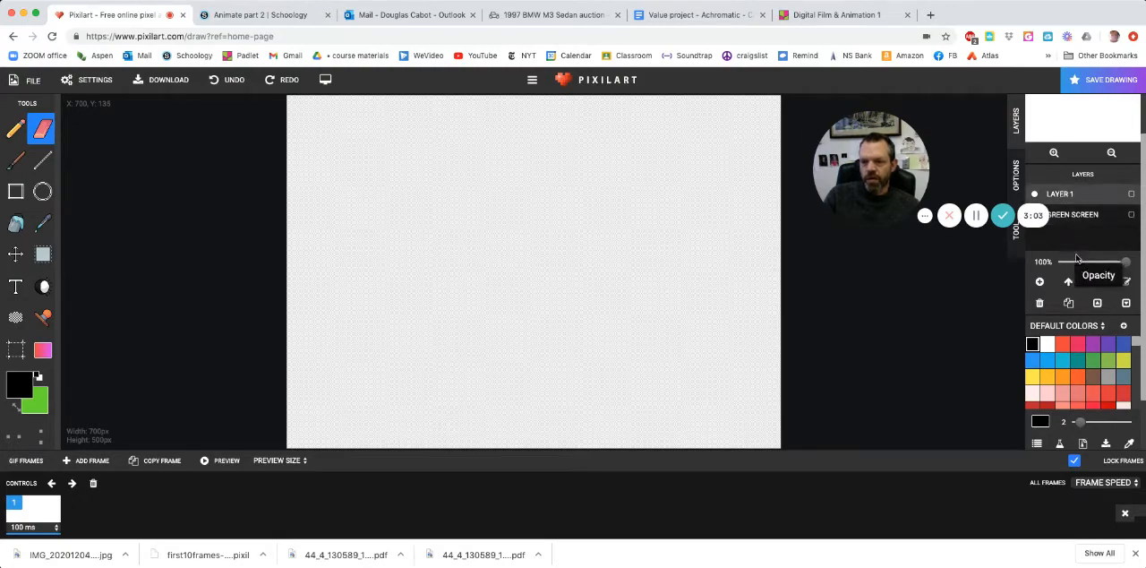
pyautogui.click(1126, 282)
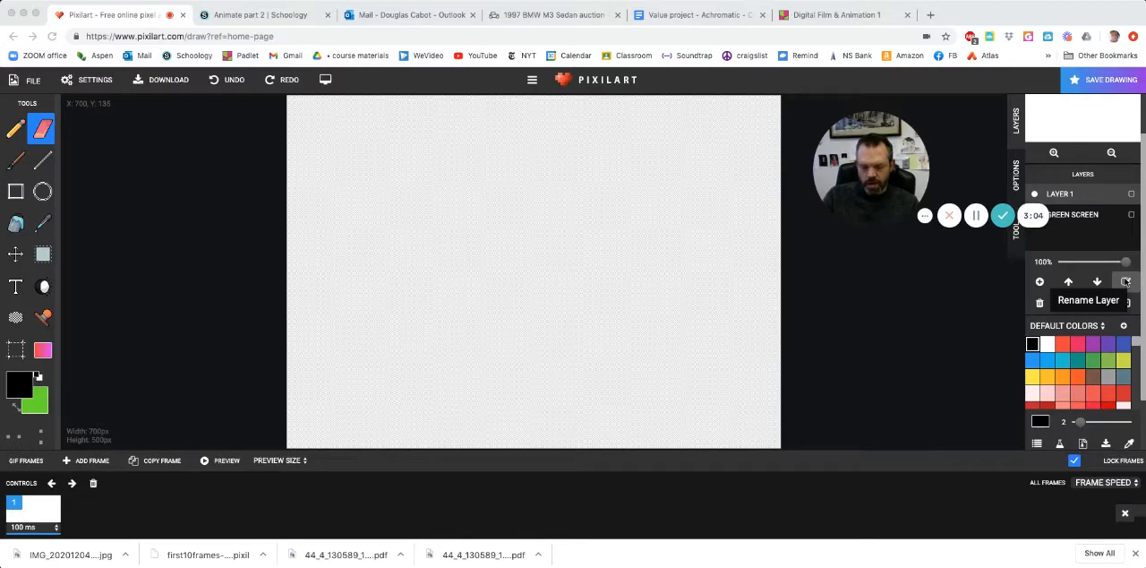
pyautogui.write('animation 1')
pyautogui.press('Return')
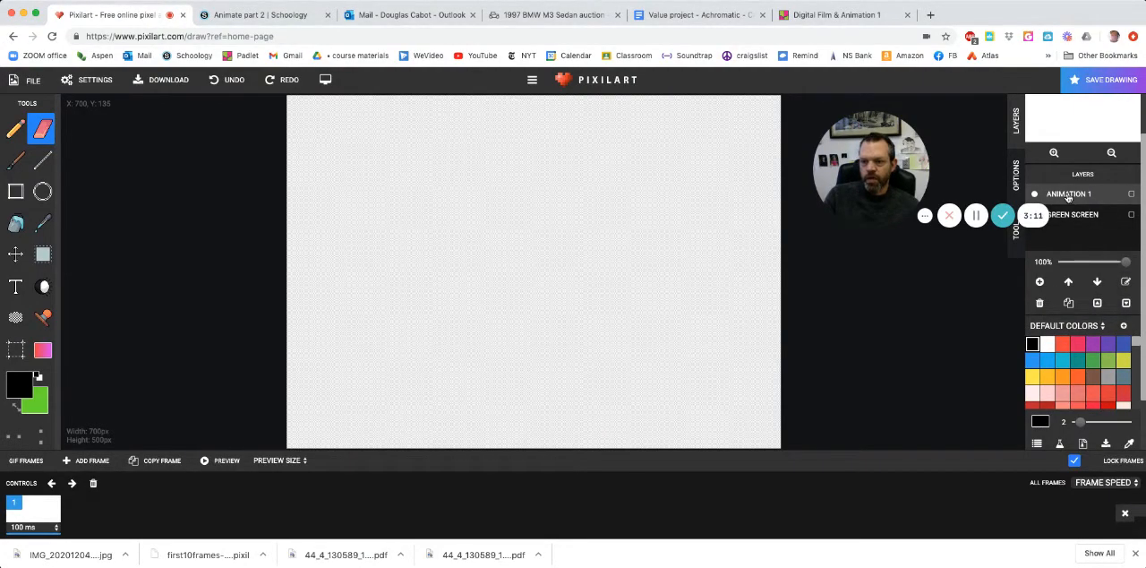
# - Select the Green Screen layer and set the primary color to the bright green 76ff03 from the default palette
pyautogui.scroll(-1, 1088, 223)
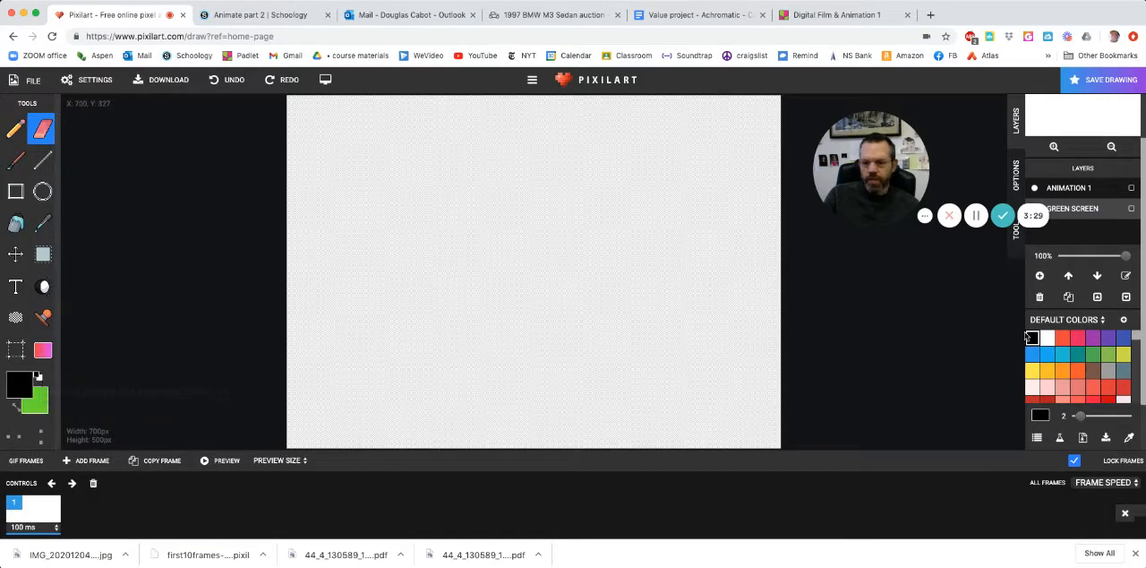
pyautogui.scroll(-2, 1075, 358)
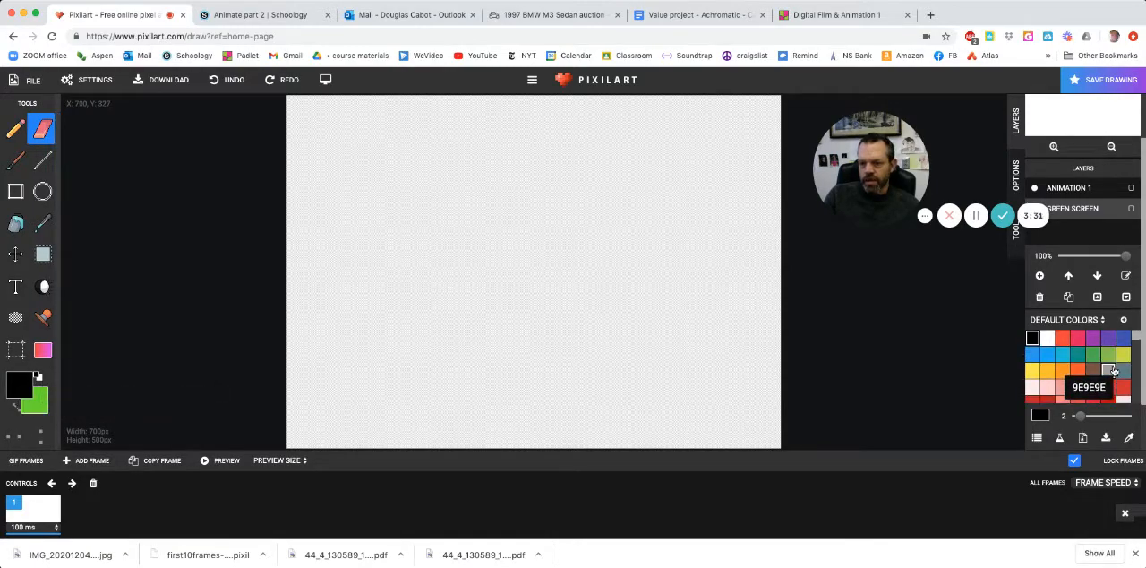
pyautogui.scroll(-10, 1113, 370)
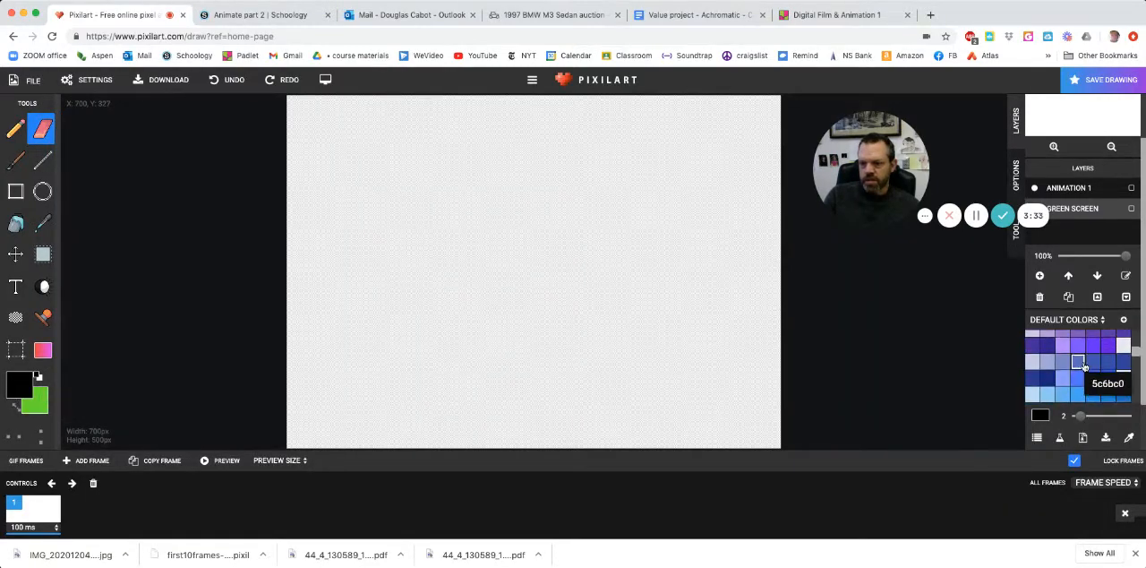
pyautogui.scroll(-10, 1081, 365)
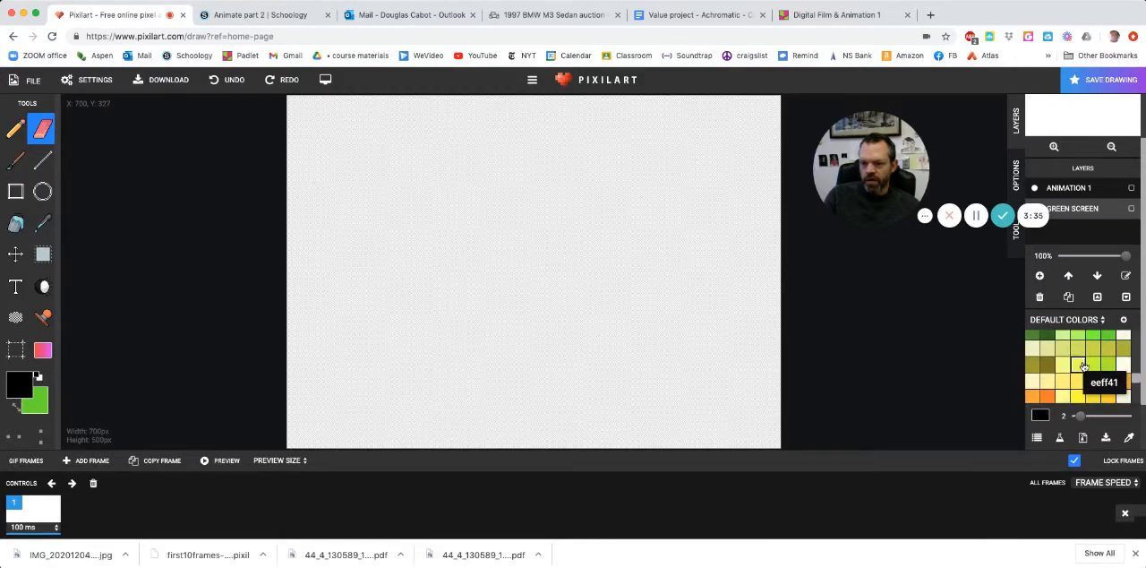
pyautogui.scroll(3, 1086, 362)
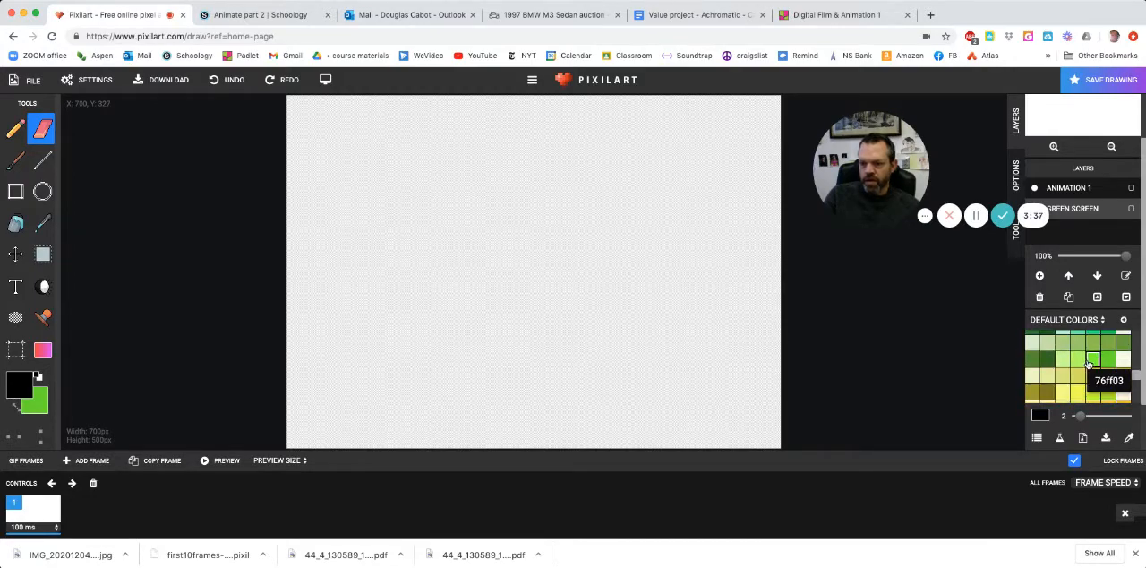
pyautogui.click(1093, 362)
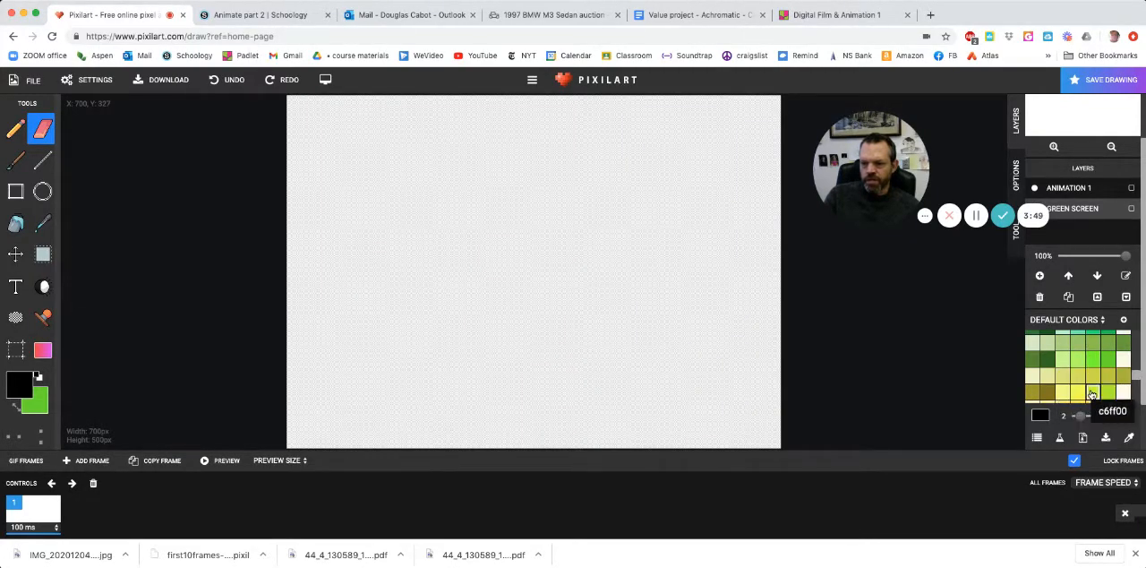
pyautogui.click(1091, 360)
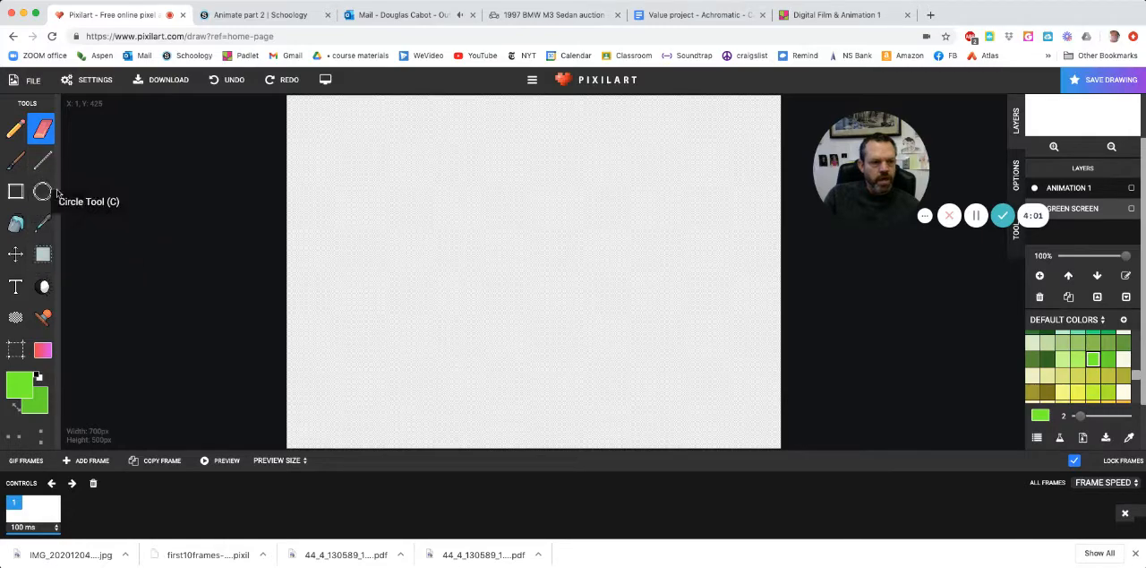
# - Draw a rectangle around the edge of the whole canvas and bucket-fill it with the bright green
pyautogui.click(16, 191)
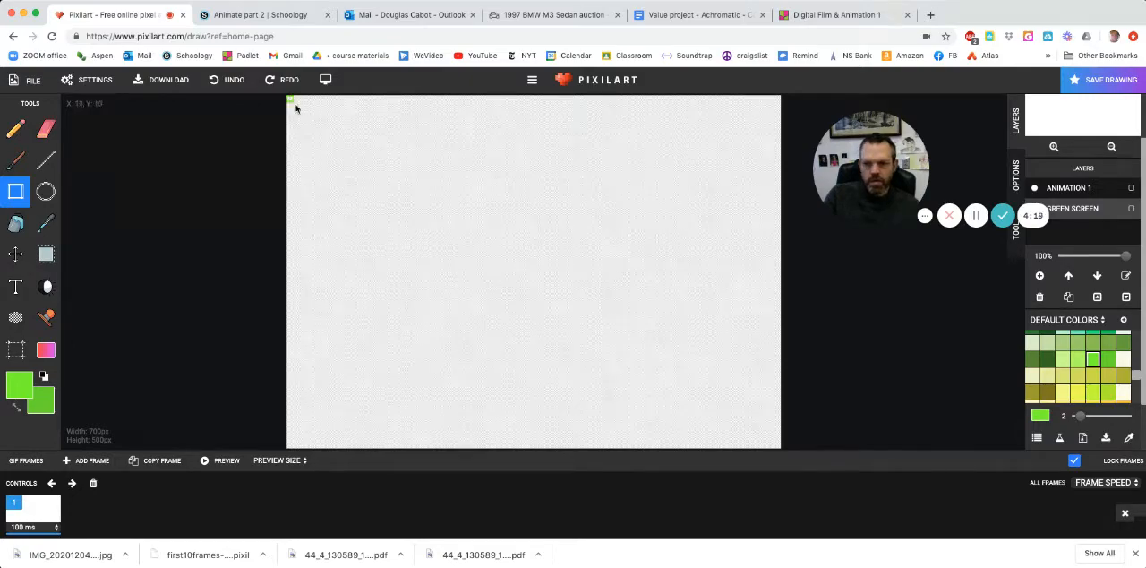
pyautogui.moveTo(290, 101); pyautogui.dragTo(783, 459)
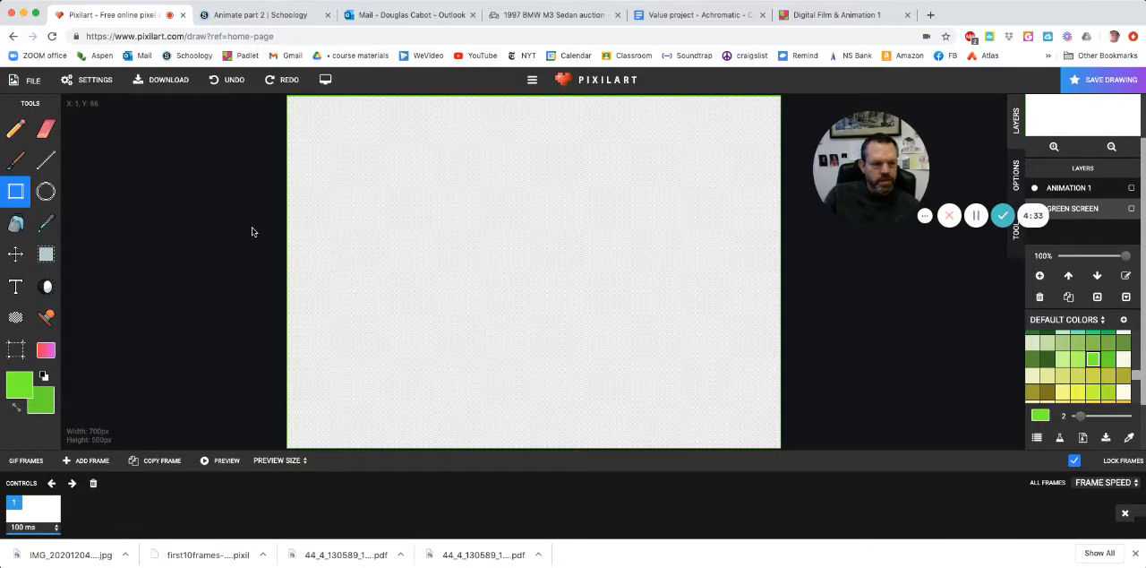
pyautogui.click(15, 223)
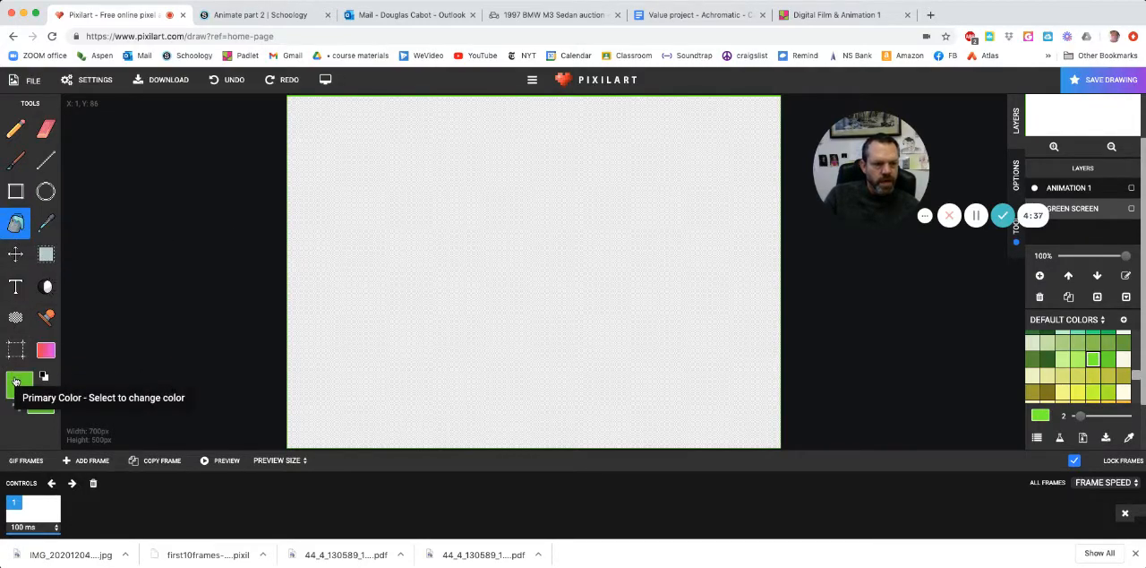
pyautogui.click(478, 259)
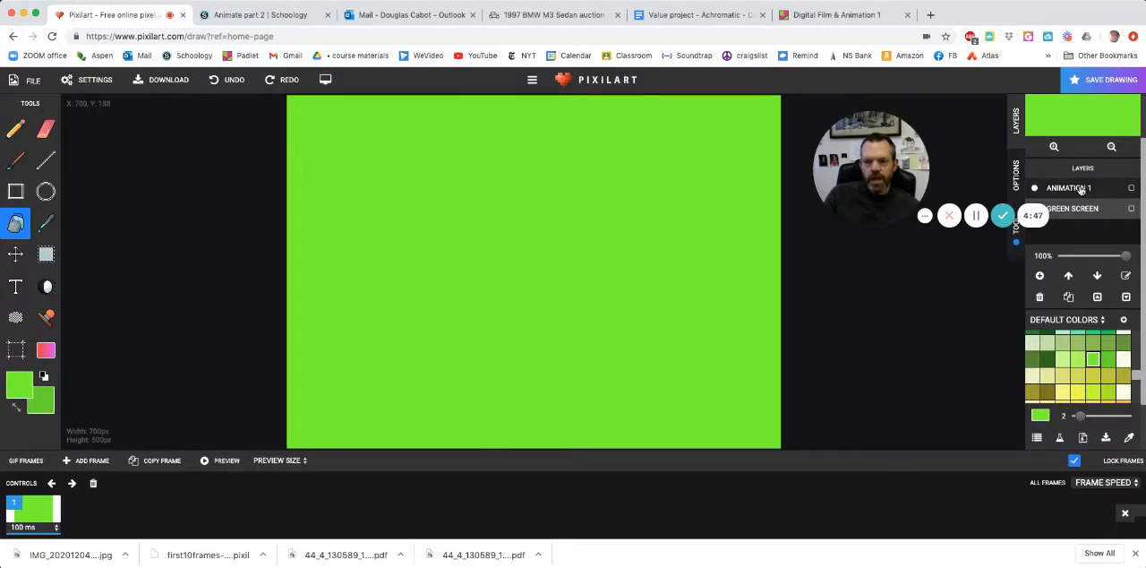
# - Make Animation 1 the active layer and hide the Green Screen layer
pyautogui.moveTo(865, 164); pyautogui.dragTo(865, 202)
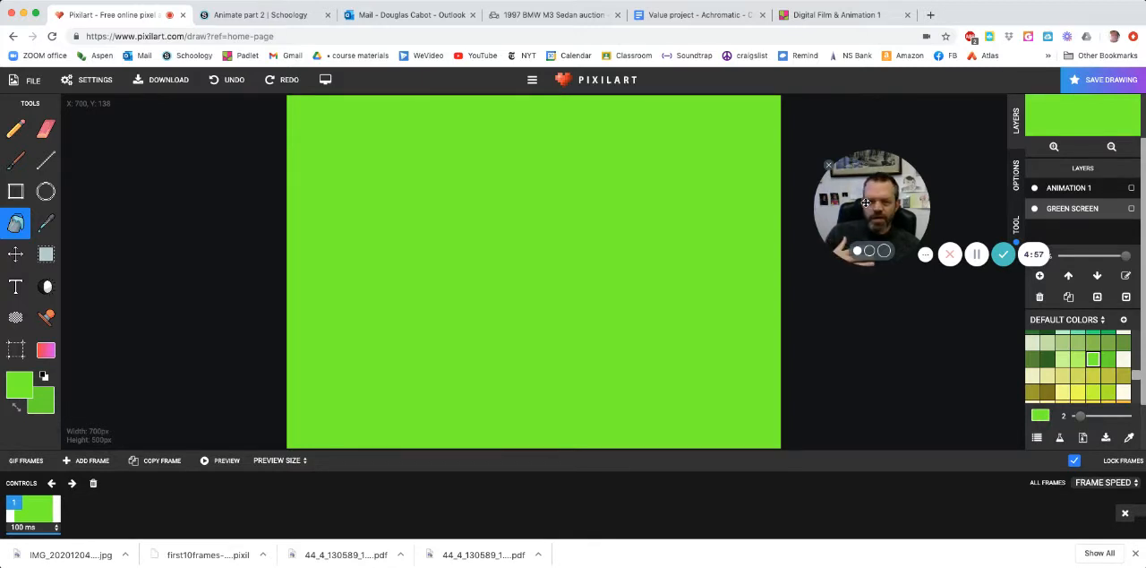
pyautogui.click(1051, 192)
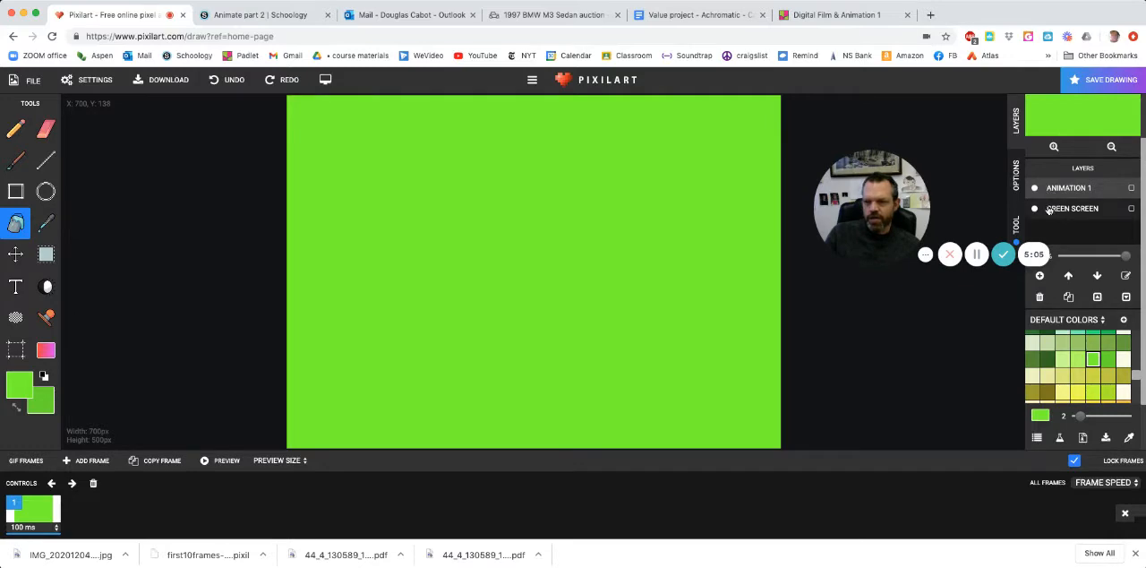
pyautogui.click(1035, 208)
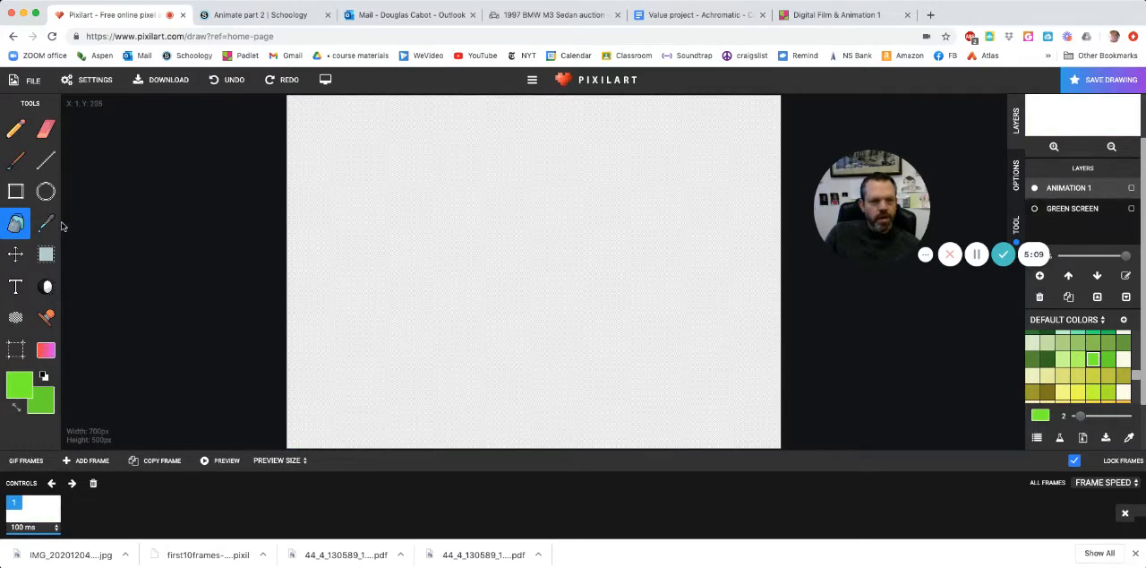
# - Reset the colors to black and white, and pencil a small round head above a larger round body in the canvas's lower-left area
pyautogui.click(14, 132)
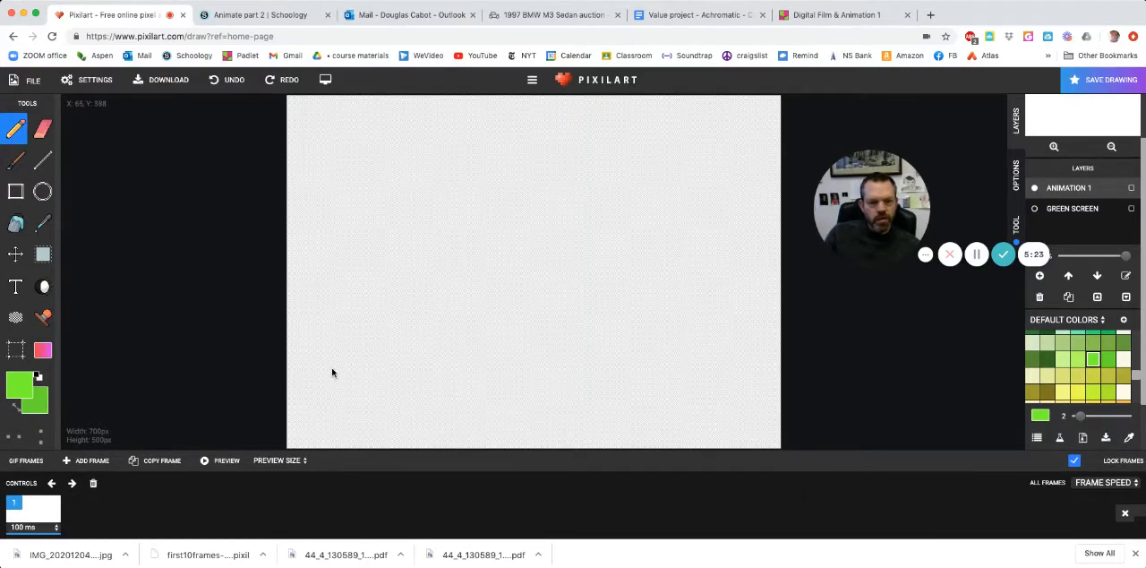
pyautogui.scroll(1, 334, 372)
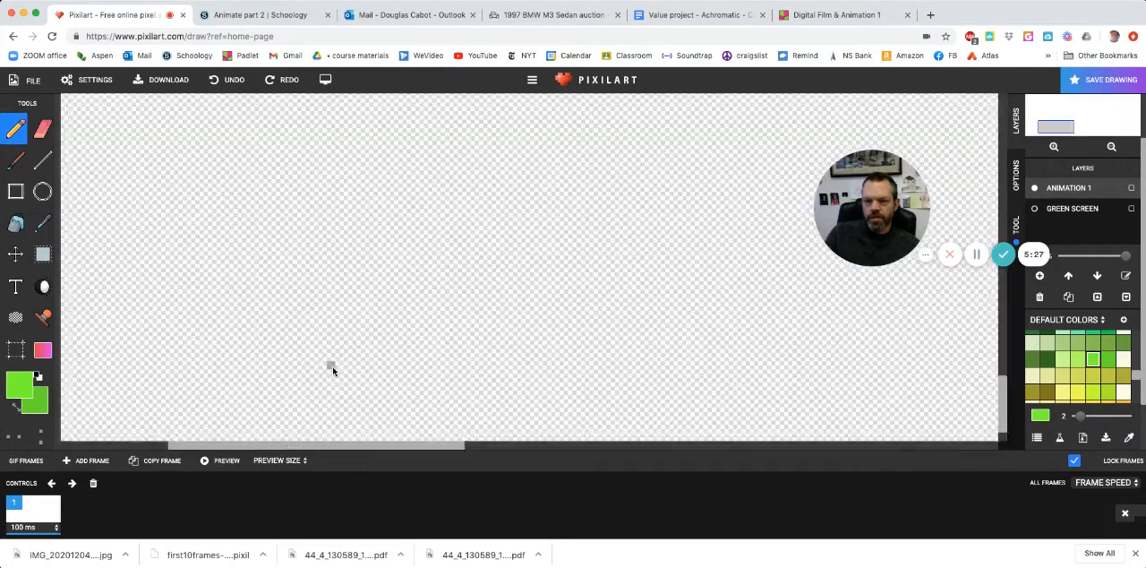
pyautogui.scroll(-1, 334, 371)
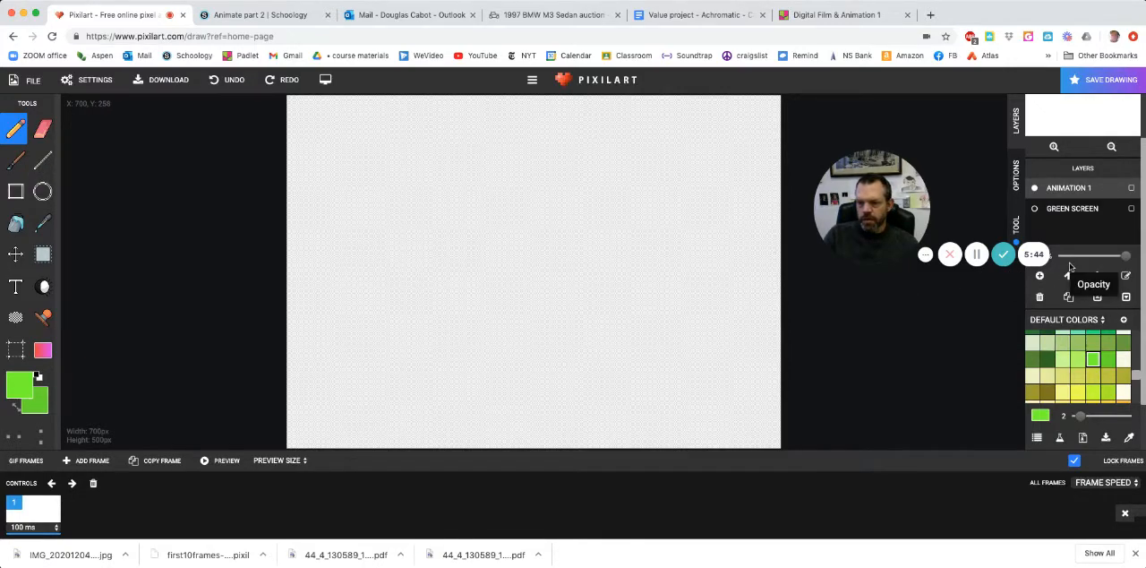
pyautogui.scroll(-2, 1070, 266)
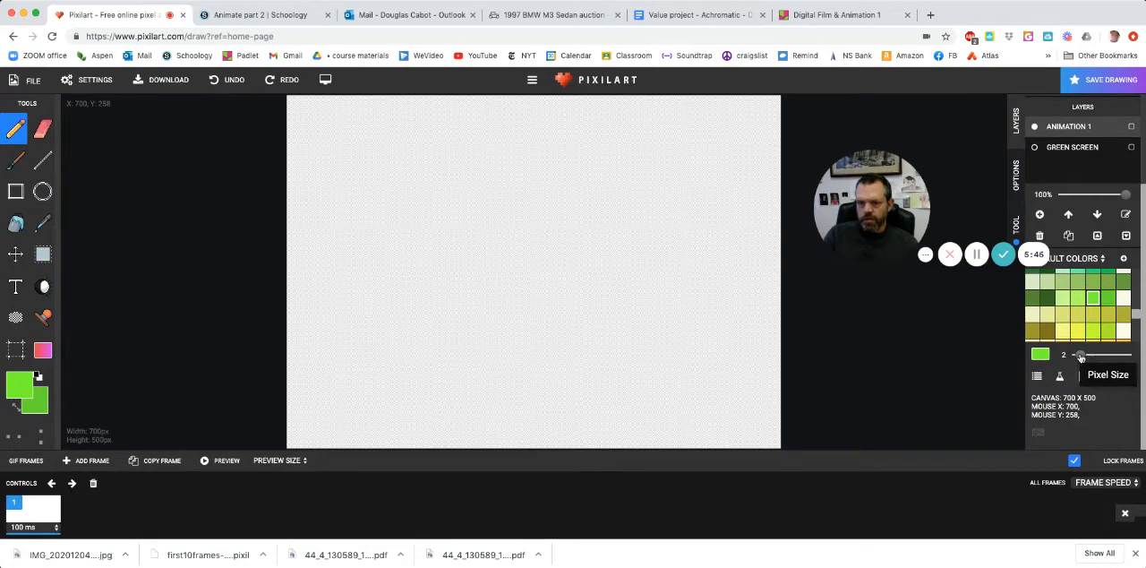
pyautogui.click(39, 378)
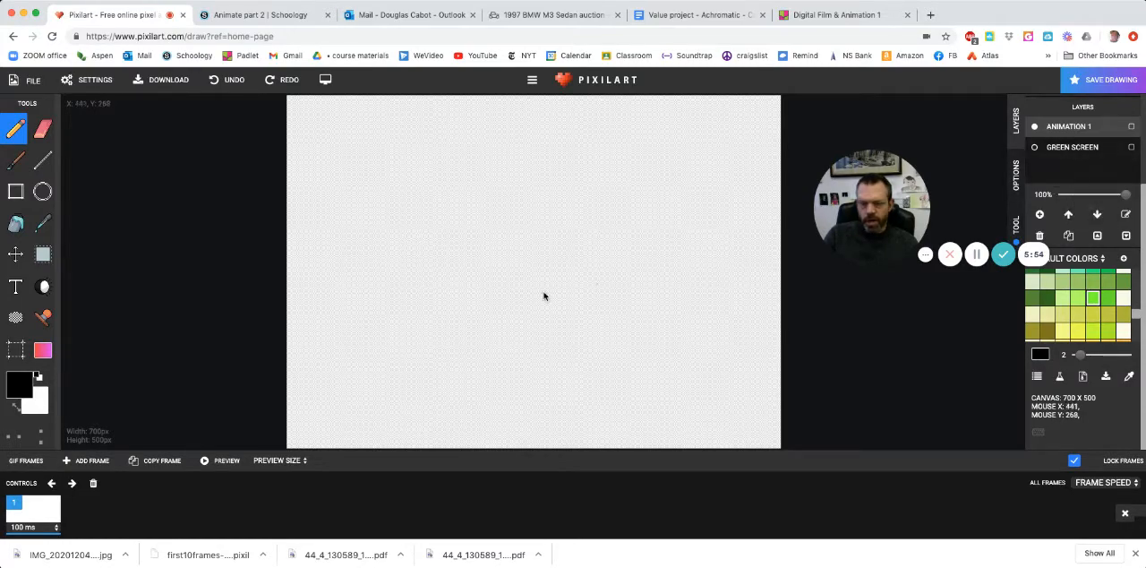
pyautogui.scroll(3, 417, 287)
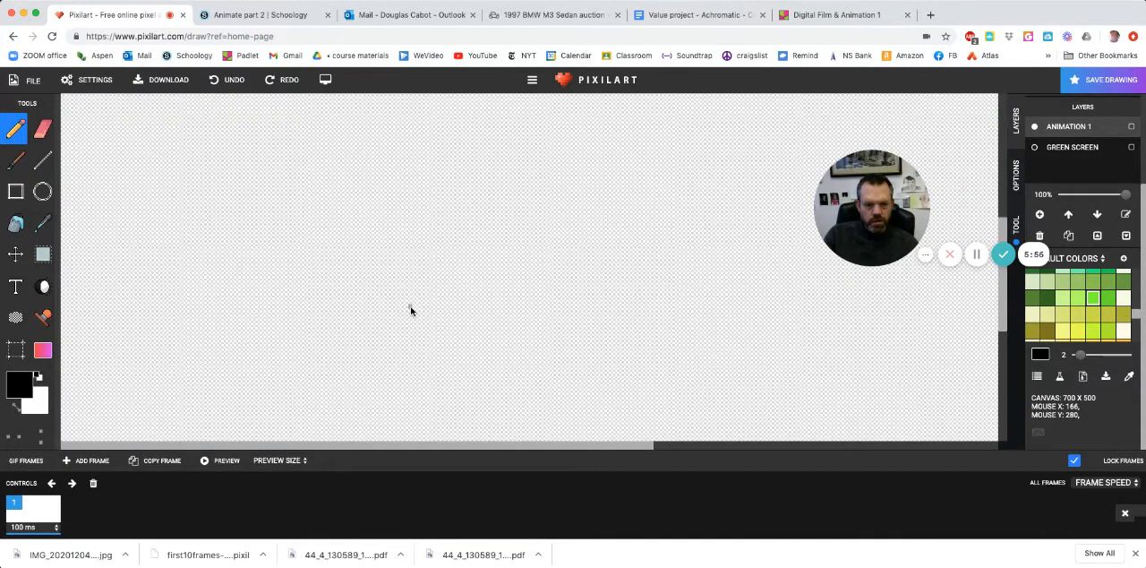
pyautogui.scroll(-2, 411, 311)
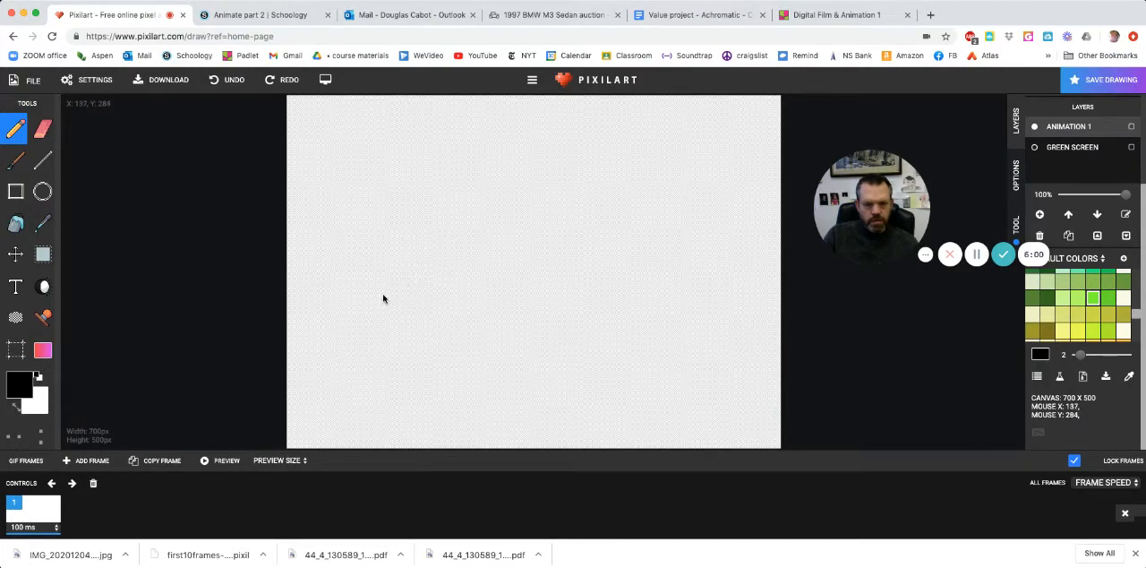
pyautogui.moveTo(392, 292)
pyautogui.mouseDown()
pyautogui.moveTo(420, 321)
pyautogui.moveTo(387, 333)
pyautogui.moveTo(370, 312)
pyautogui.moveTo(378, 300)
pyautogui.mouseUp()
pyautogui.moveTo(379, 330)
pyautogui.mouseDown()
pyautogui.moveTo(341, 360)
pyautogui.moveTo(368, 403)
pyautogui.moveTo(427, 401)
pyautogui.moveTo(444, 387)
pyautogui.moveTo(446, 343)
pyautogui.moveTo(409, 328)
pyautogui.mouseUp()
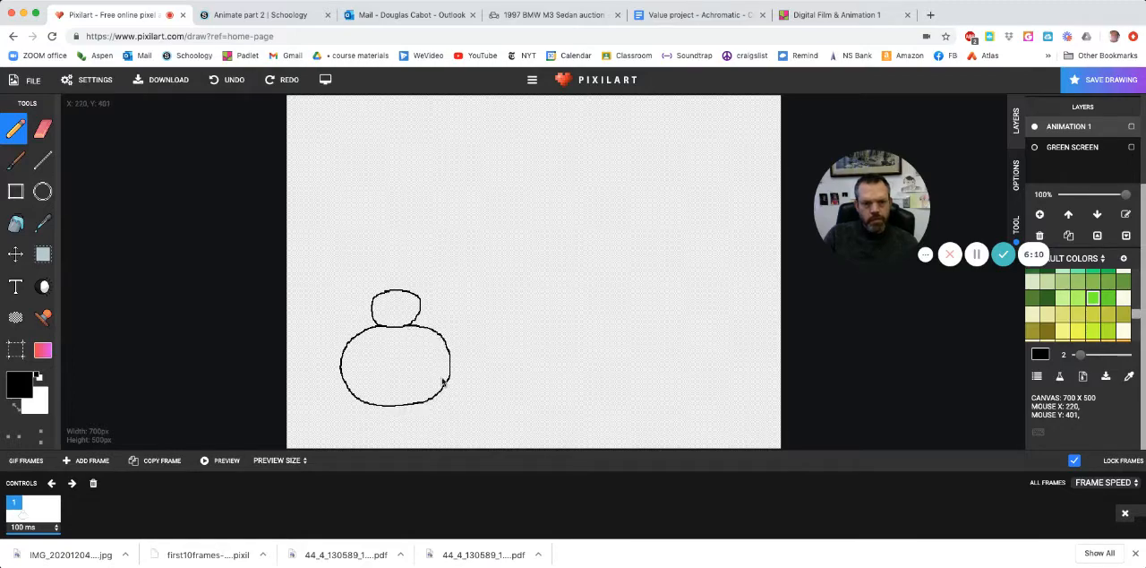
# - Erase the bottom arc of the large body outline and return to the Pencil tool
pyautogui.press('e')
pyautogui.moveTo(430, 406)
pyautogui.mouseDown()
pyautogui.moveTo(361, 407)
pyautogui.moveTo(415, 404)
pyautogui.moveTo(370, 410)
pyautogui.mouseUp()
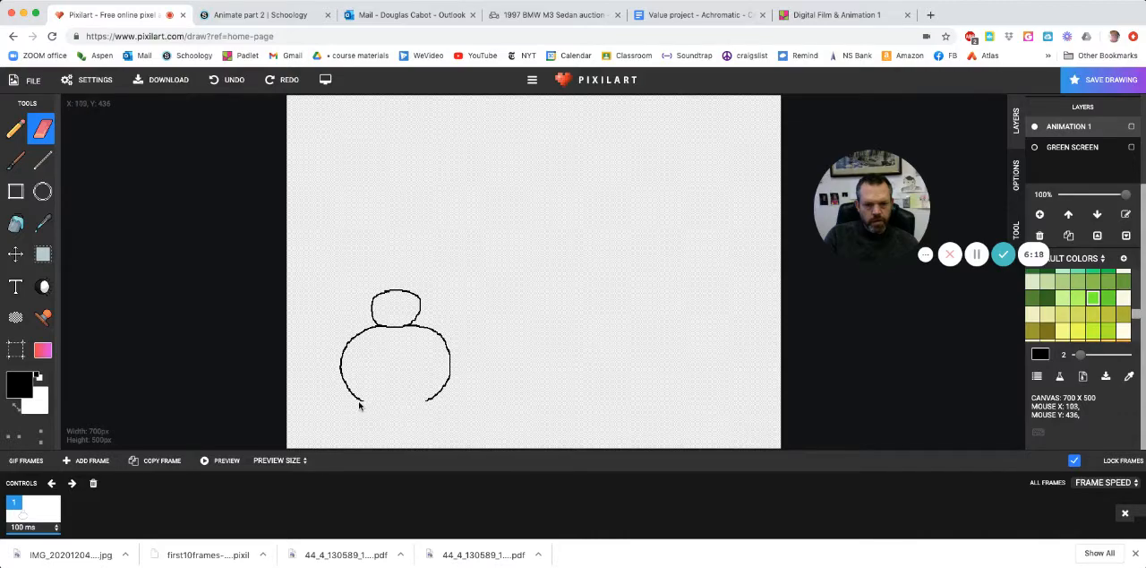
pyautogui.press('b')
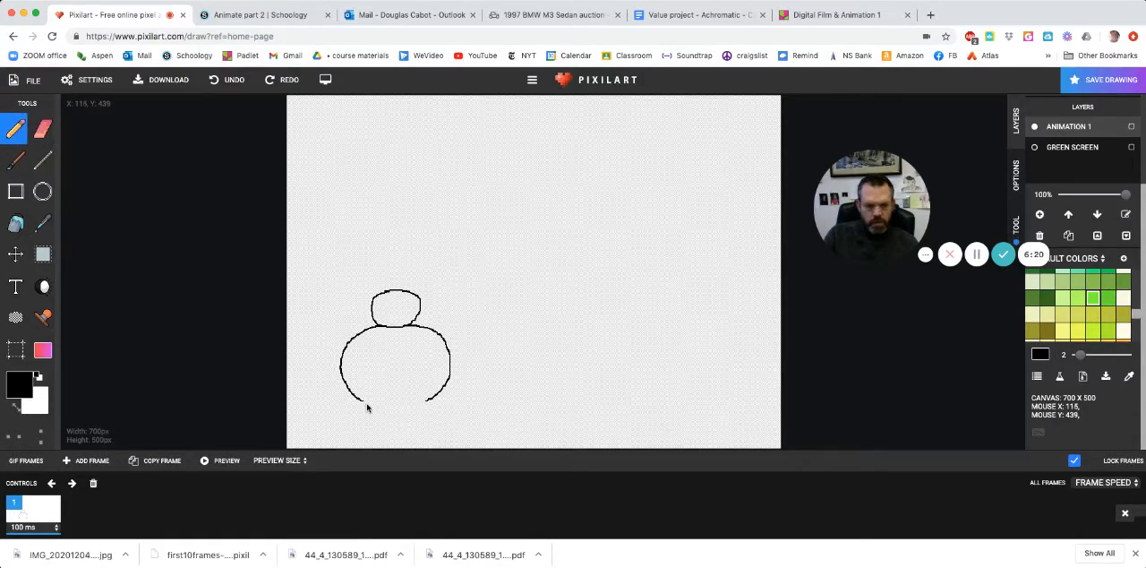
# - Pencil a nearly flat line closing the bottom of the body, and draw two small eyes with pupils in the head
pyautogui.moveTo(383, 405); pyautogui.dragTo(413, 406)
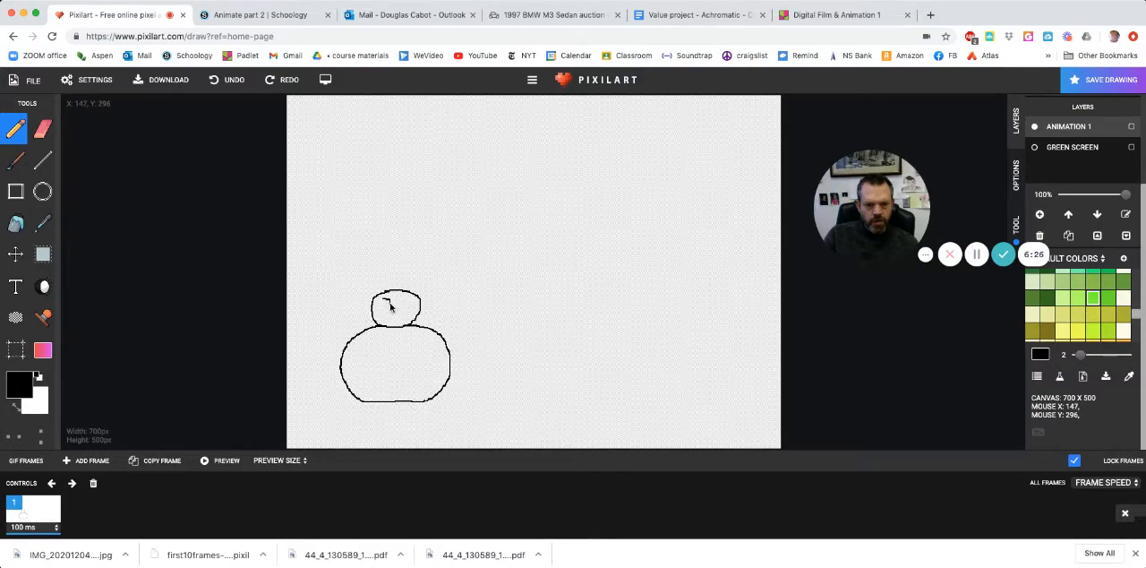
pyautogui.moveTo(390, 306); pyautogui.dragTo(383, 311)
pyautogui.moveTo(413, 303); pyautogui.dragTo(404, 309)
pyautogui.moveTo(381, 306); pyautogui.dragTo(384, 304)
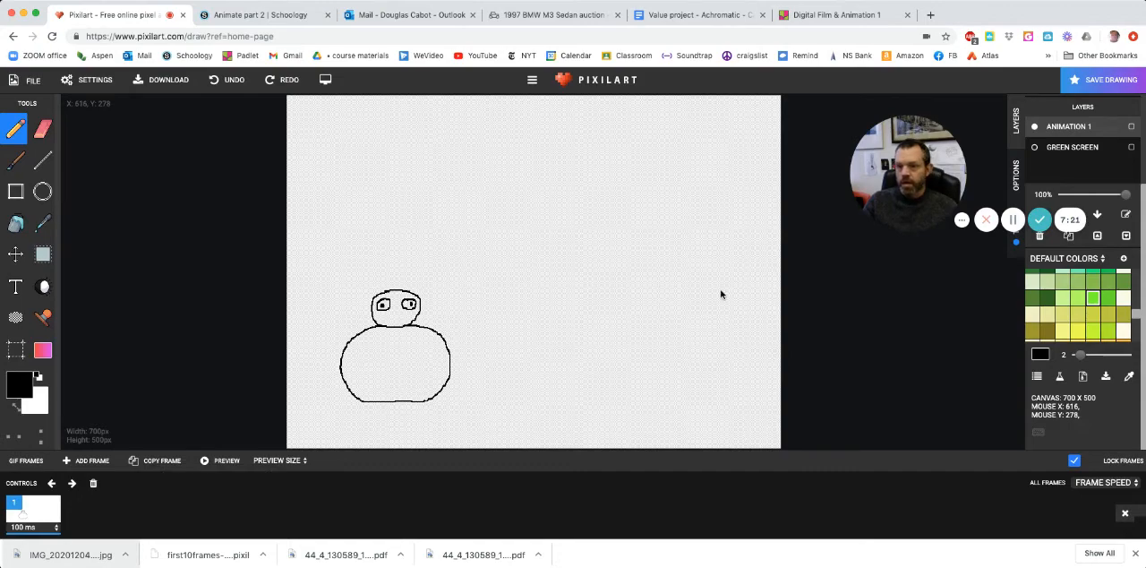
# - Duplicate frame 1 and cut the whole character out of the copy, using a selection about 216 × 201 px
pyautogui.moveTo(921, 121); pyautogui.dragTo(876, 235)
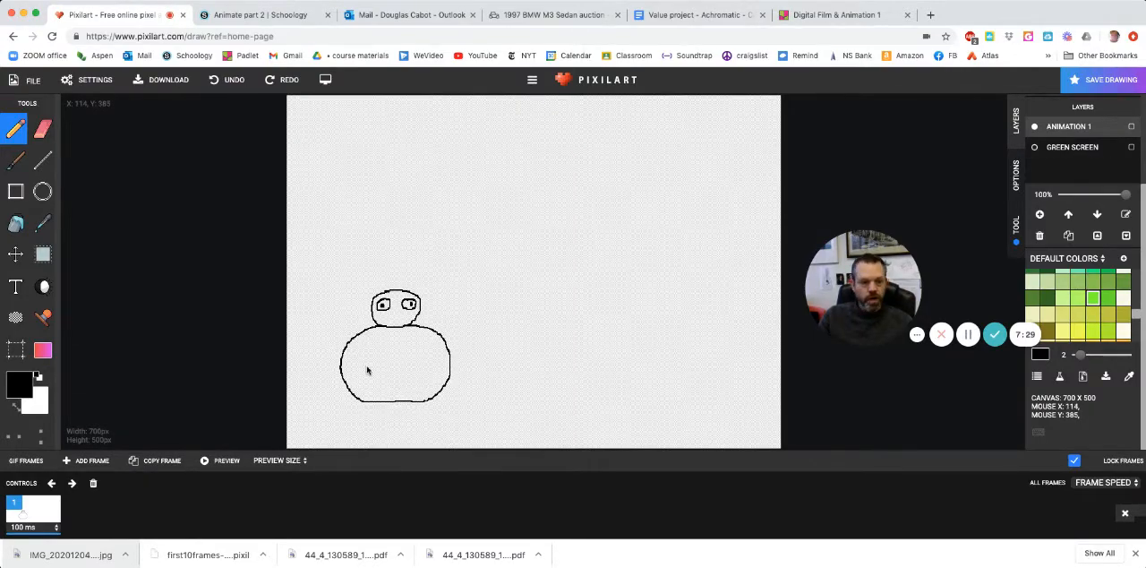
pyautogui.click(149, 462)
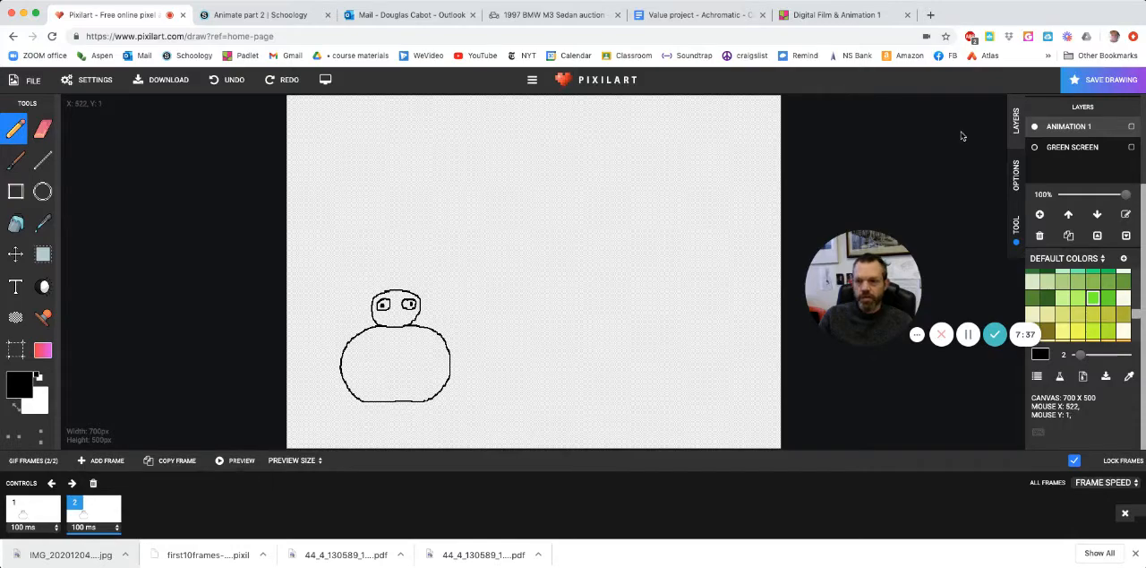
pyautogui.click(1036, 149)
pyautogui.click(1036, 148)
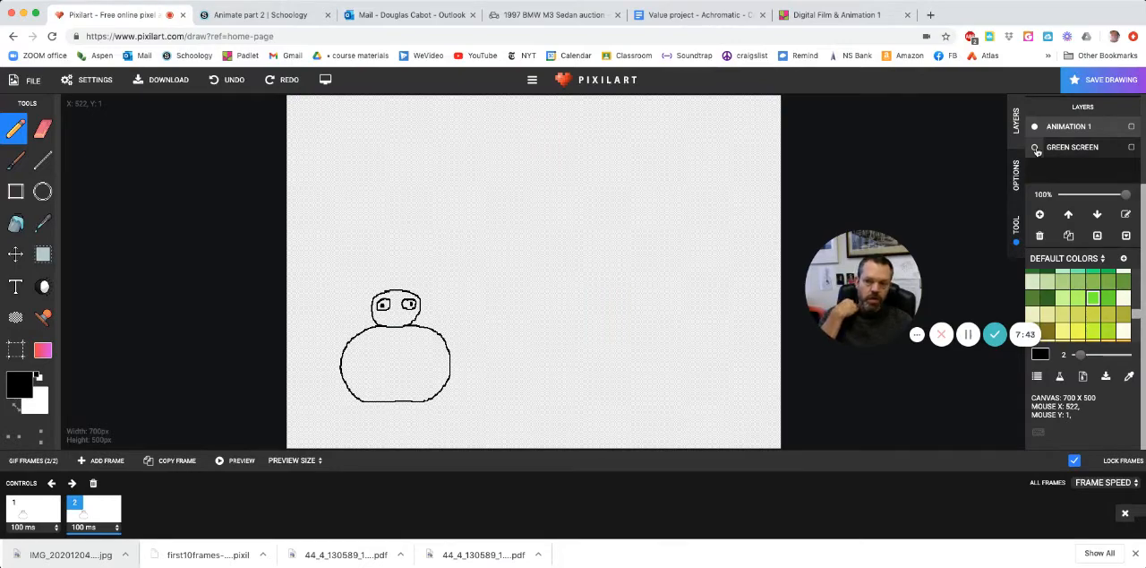
pyautogui.click(41, 259)
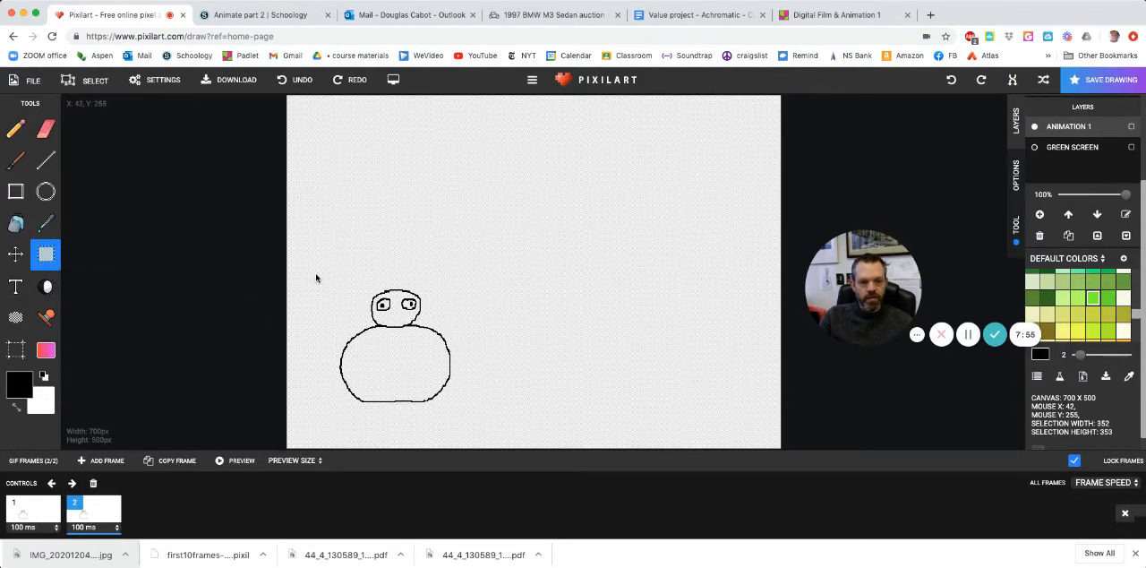
pyautogui.moveTo(316, 276)
pyautogui.mouseDown()
pyautogui.moveTo(424, 358)
pyautogui.moveTo(468, 413)
pyautogui.mouseUp()
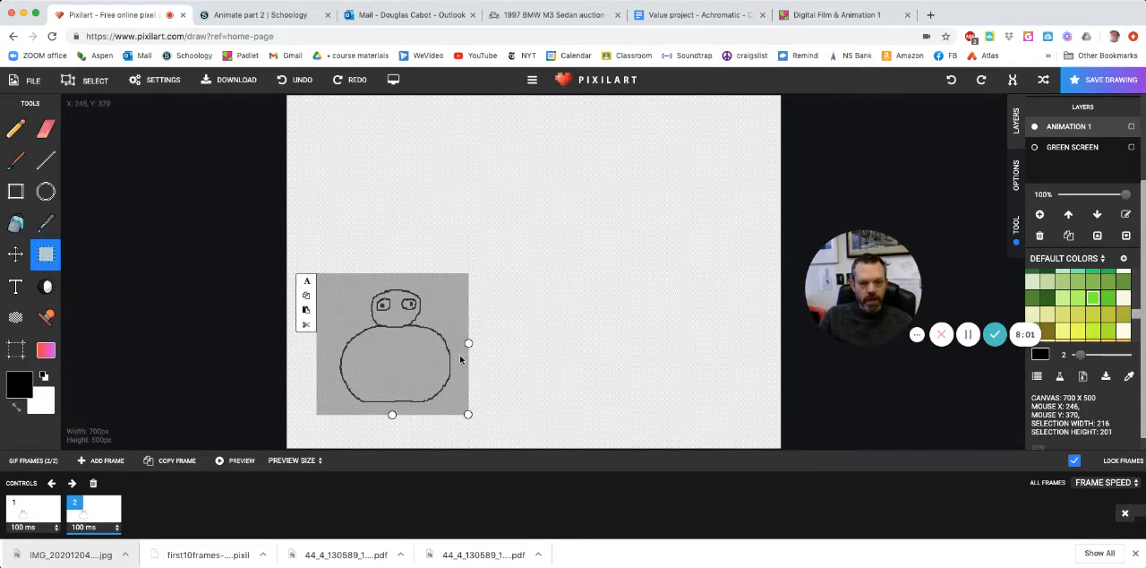
pyautogui.click(306, 326)
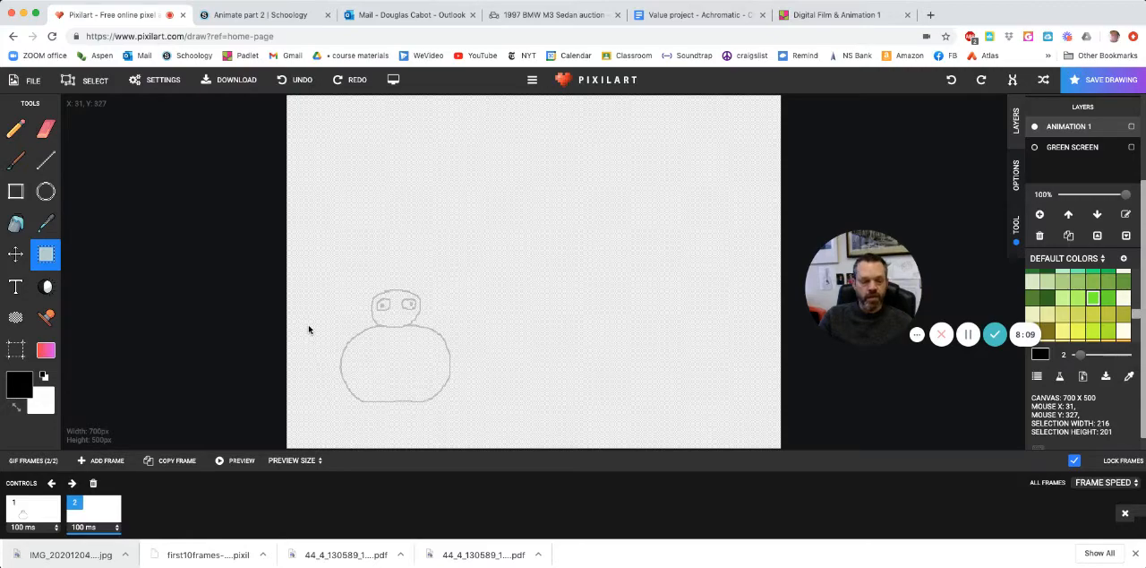
# - In frame 2, pencil the head and eyes slightly lower than the ghosted head of the previous frame
pyautogui.click(15, 129)
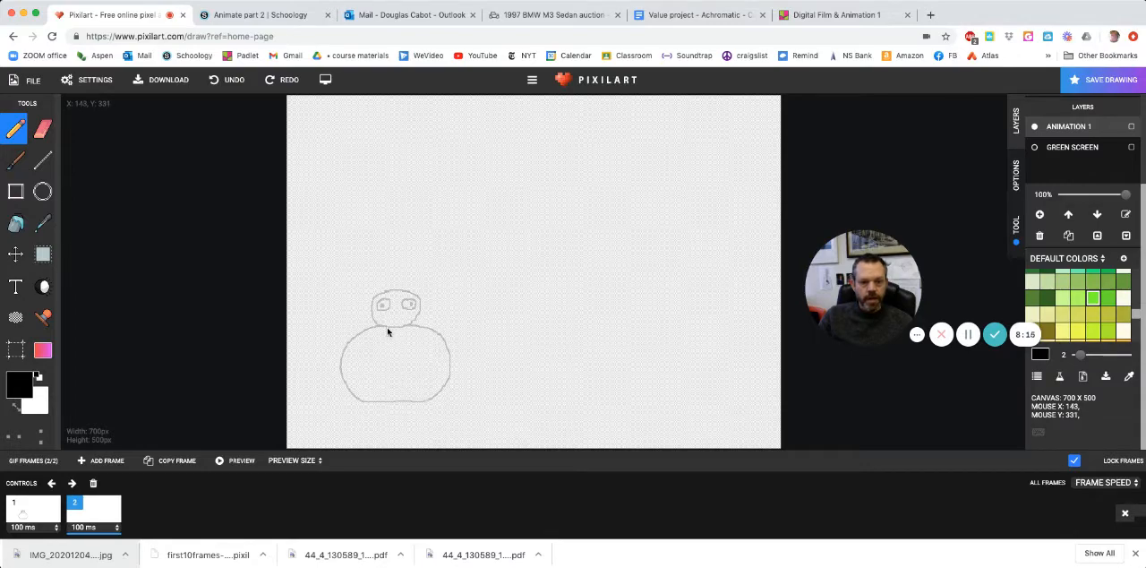
pyautogui.scroll(3, 391, 297)
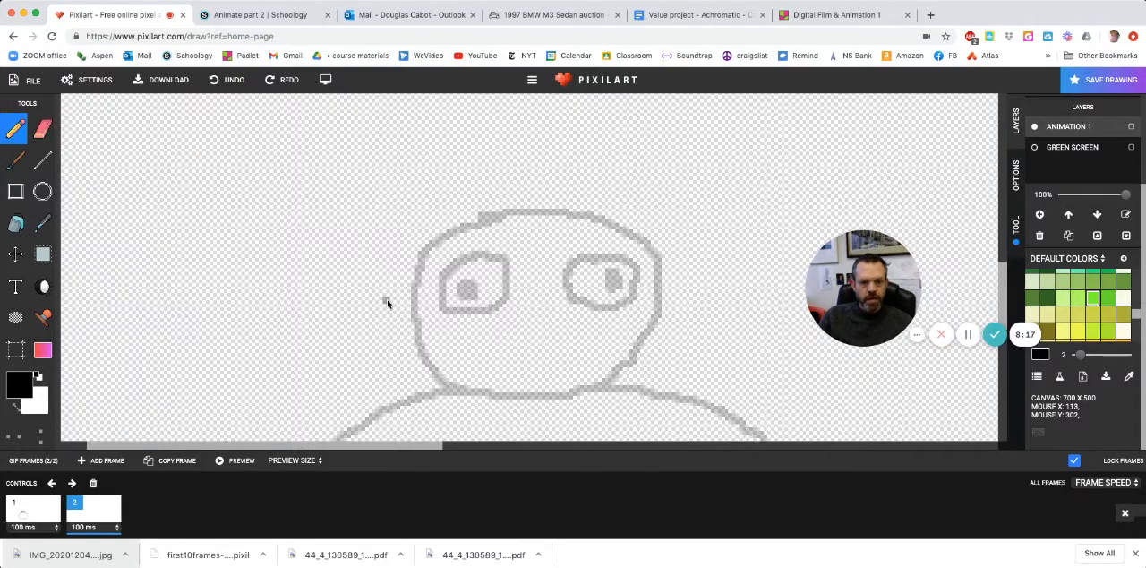
pyautogui.scroll(-3, 391, 302)
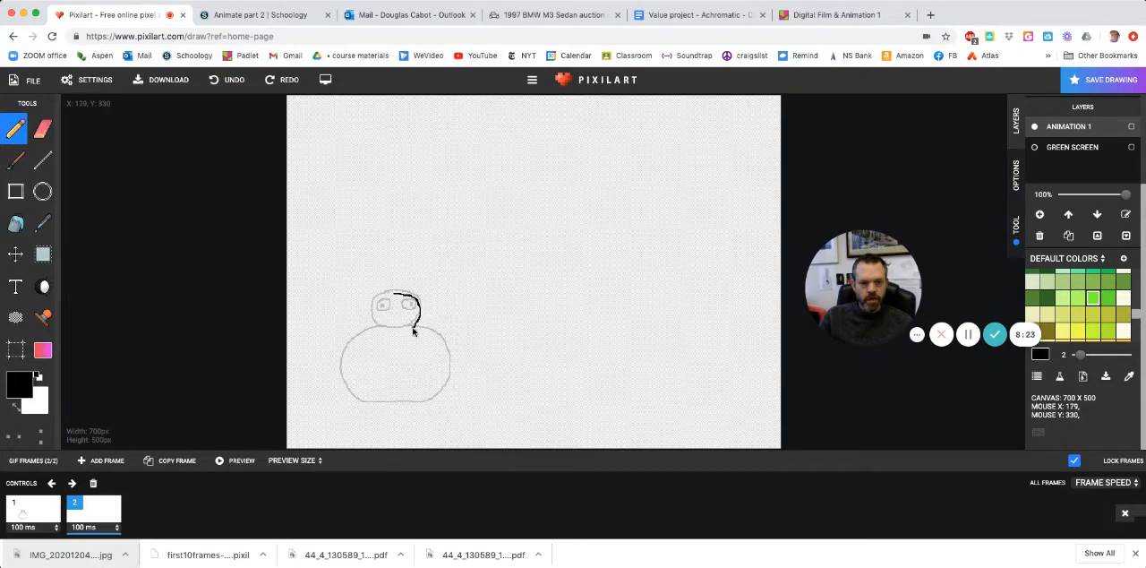
pyautogui.moveTo(414, 332)
pyautogui.mouseDown()
pyautogui.moveTo(374, 328)
pyautogui.moveTo(380, 300)
pyautogui.mouseUp()
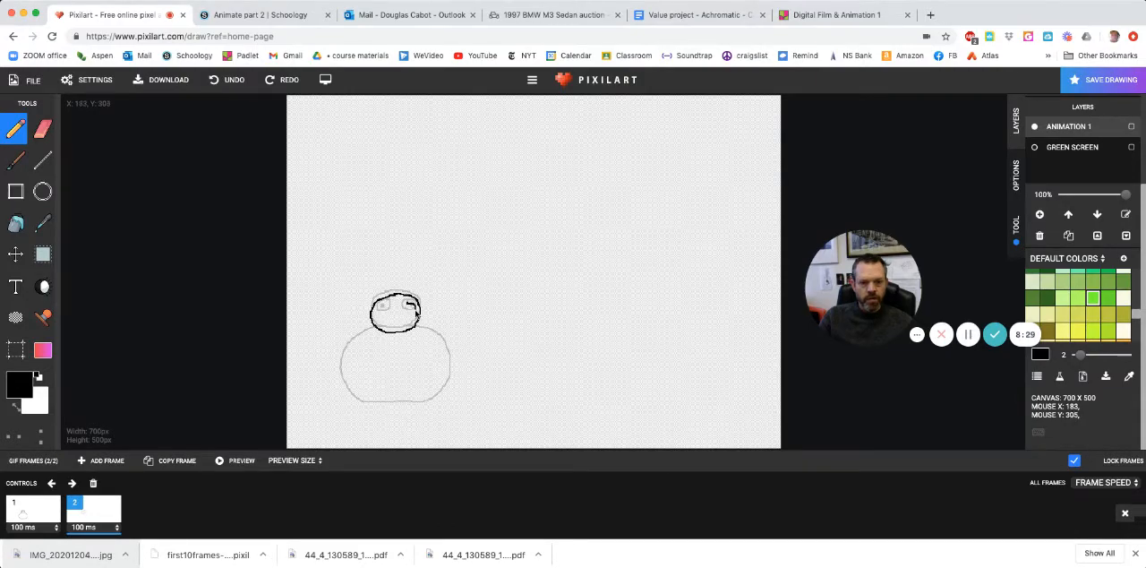
pyautogui.moveTo(416, 312)
pyautogui.mouseDown()
pyautogui.moveTo(415, 322)
pyautogui.moveTo(403, 312)
pyautogui.mouseUp()
# - Pencil a closed body outline in frame 2 that is wider and slightly flatter than the ghosted body
pyautogui.moveTo(367, 338); pyautogui.dragTo(349, 348)
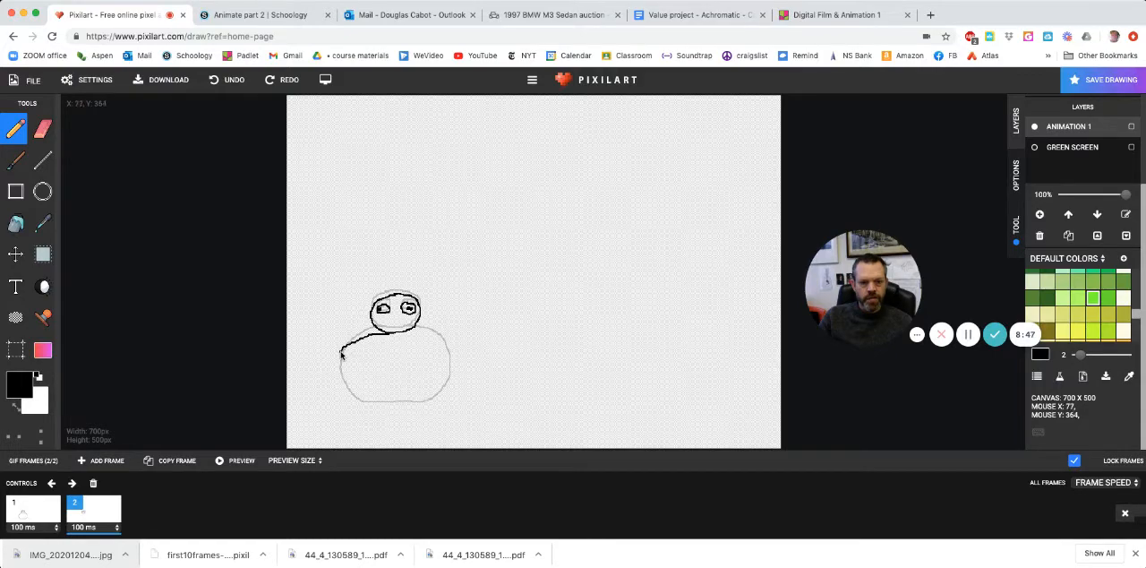
pyautogui.moveTo(334, 374)
pyautogui.mouseDown()
pyautogui.moveTo(413, 402)
pyautogui.moveTo(462, 391)
pyautogui.moveTo(459, 361)
pyautogui.moveTo(410, 332)
pyautogui.mouseUp()
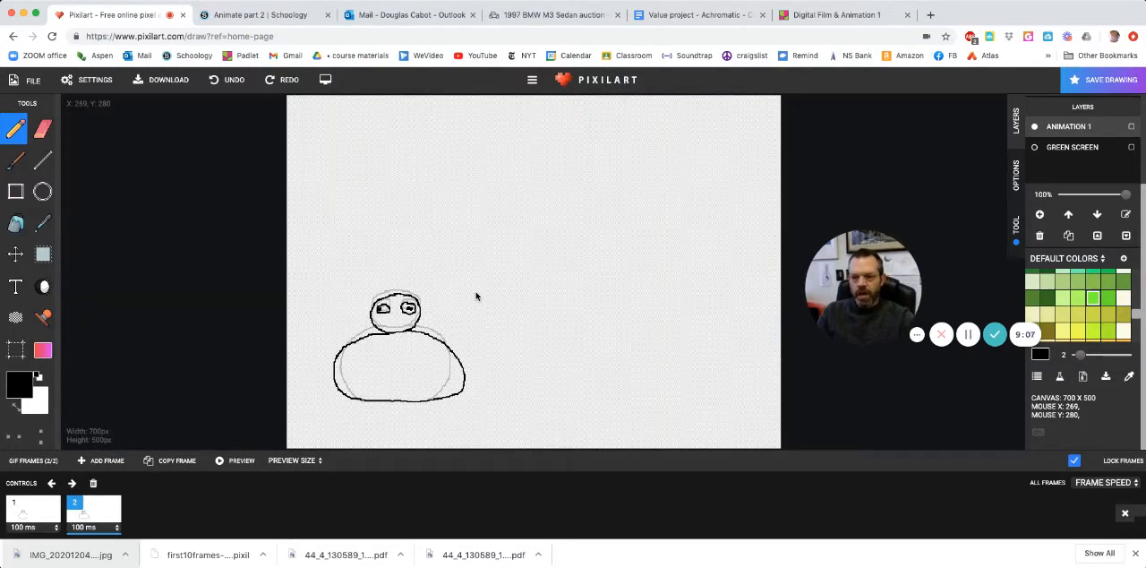
pyautogui.click(967, 335)
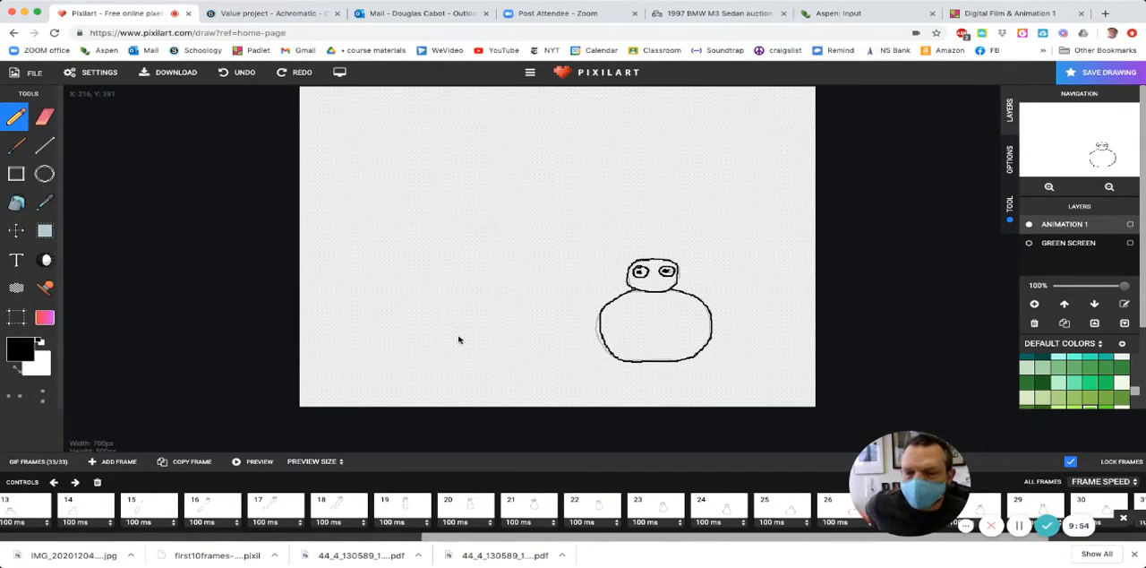
# - Play the preview of the whole frame animation and close it again
pyautogui.click(241, 469)
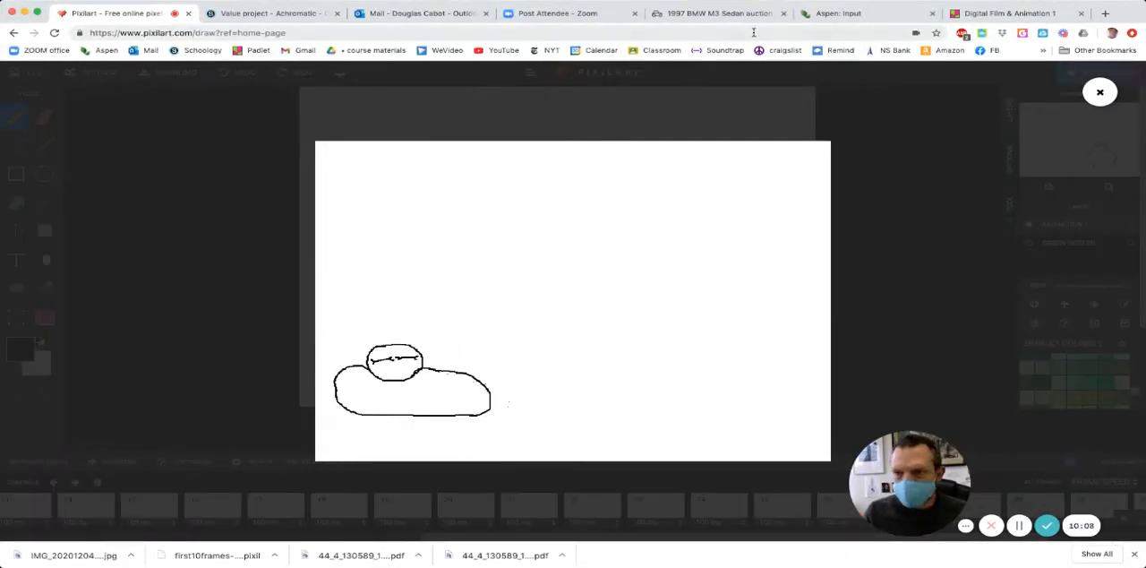
pyautogui.click(1100, 92)
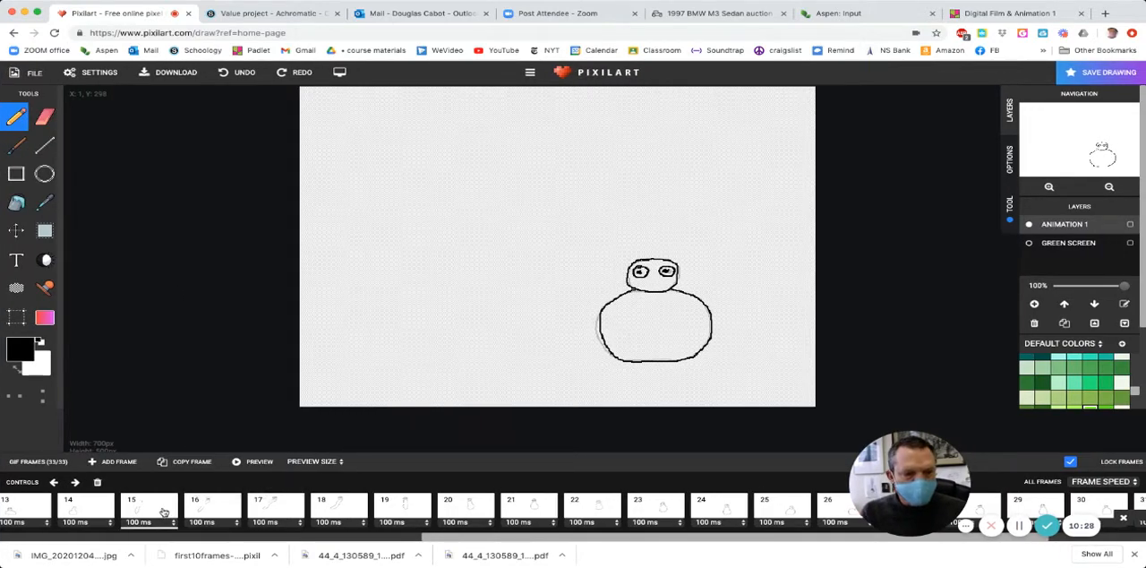
pyautogui.hscroll(-10, 164, 511)
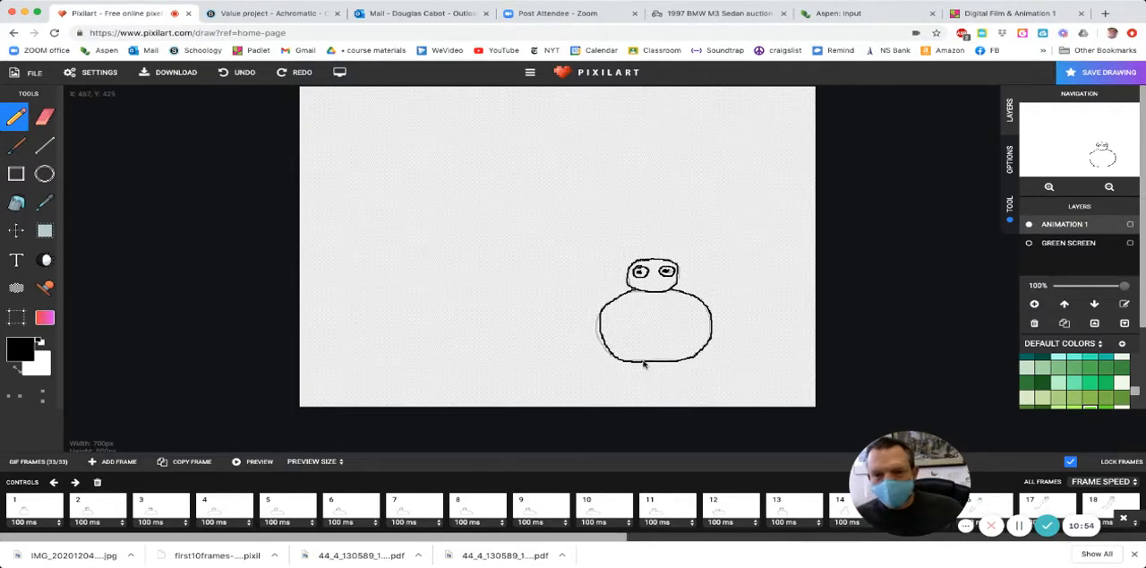
# - Bucket-fill the character's body in frame 1 with the yellow-orange FFC107
pyautogui.scroll(5, 1065, 372)
pyautogui.scroll(5, 1065, 371)
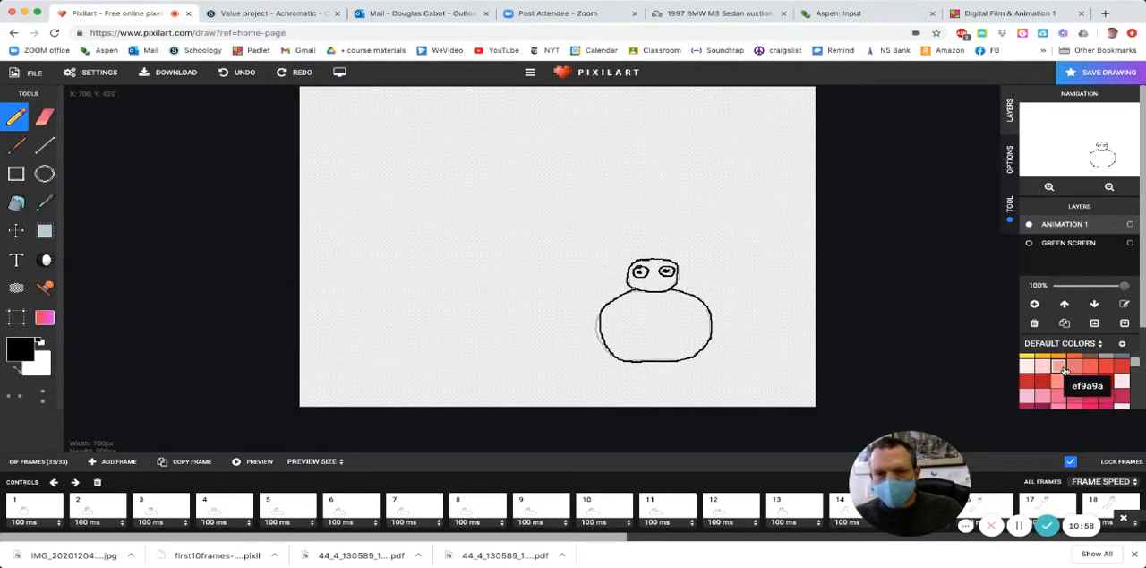
pyautogui.scroll(3, 1064, 371)
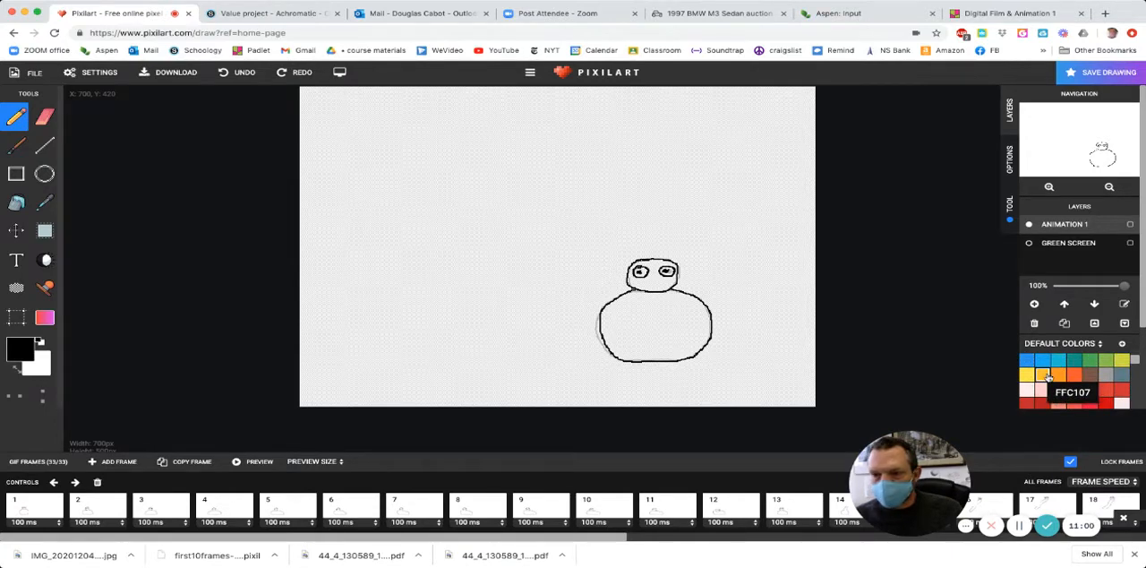
pyautogui.click(1048, 377)
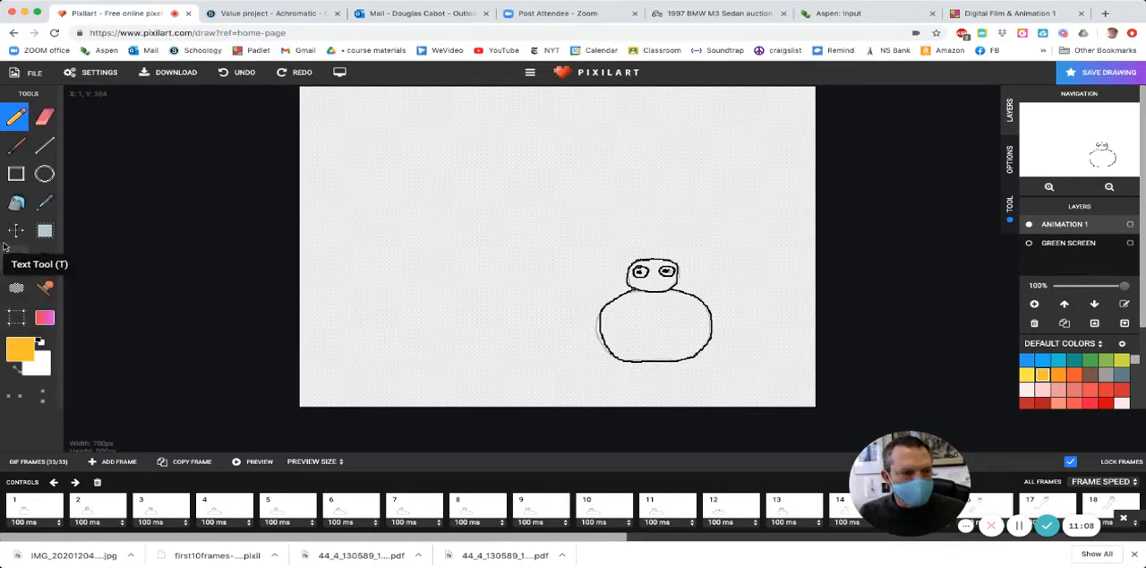
pyautogui.click(16, 203)
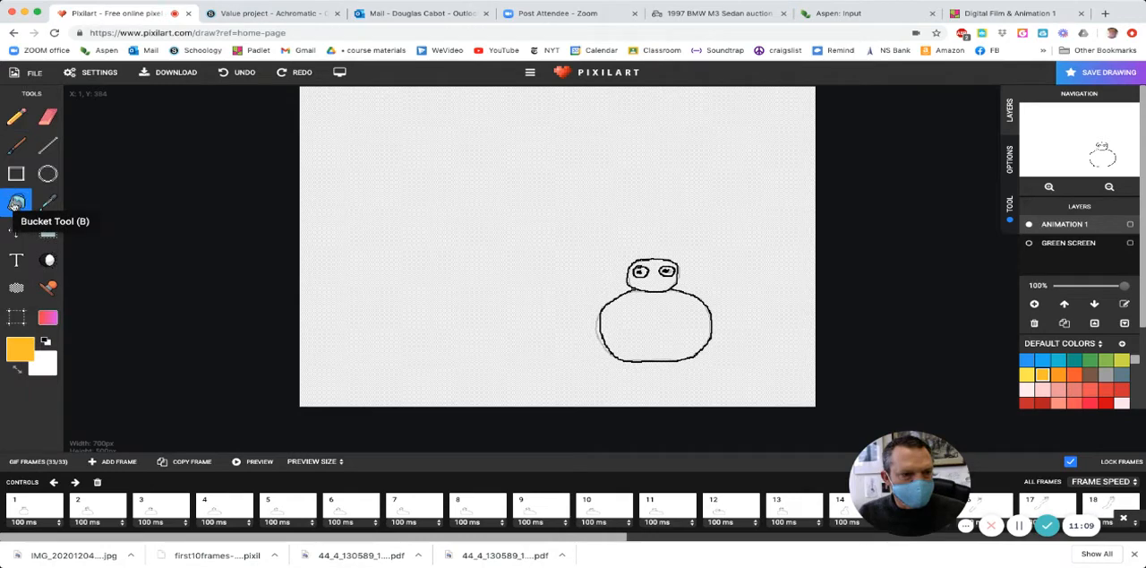
pyautogui.click(37, 508)
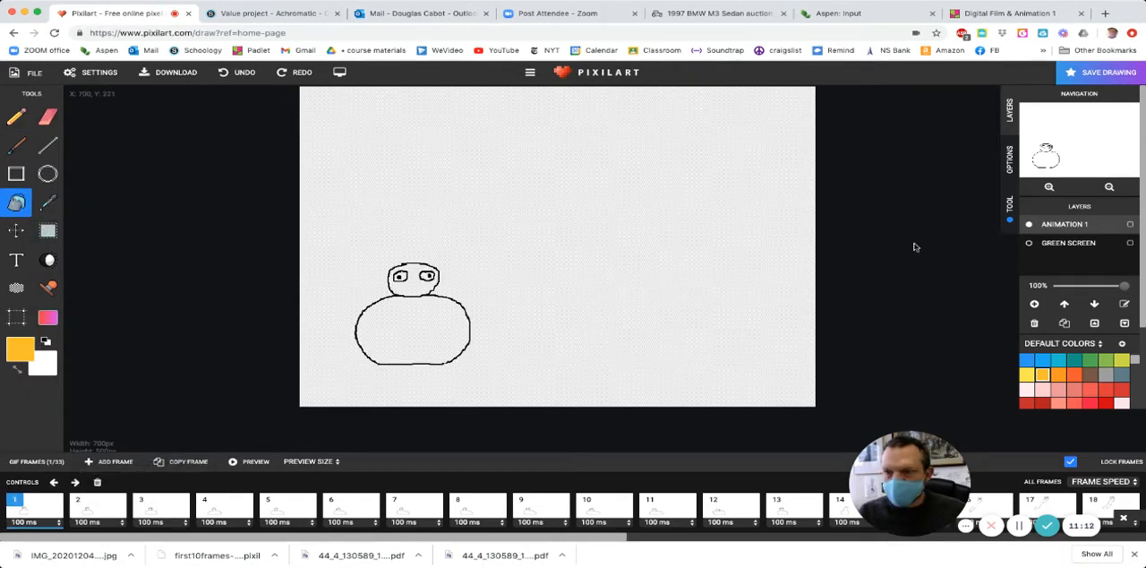
pyautogui.click(421, 334)
# - Bucket-fill the character's body with the yellow-orange FFC107 in each of frames 2 to 7
pyautogui.press('Right')
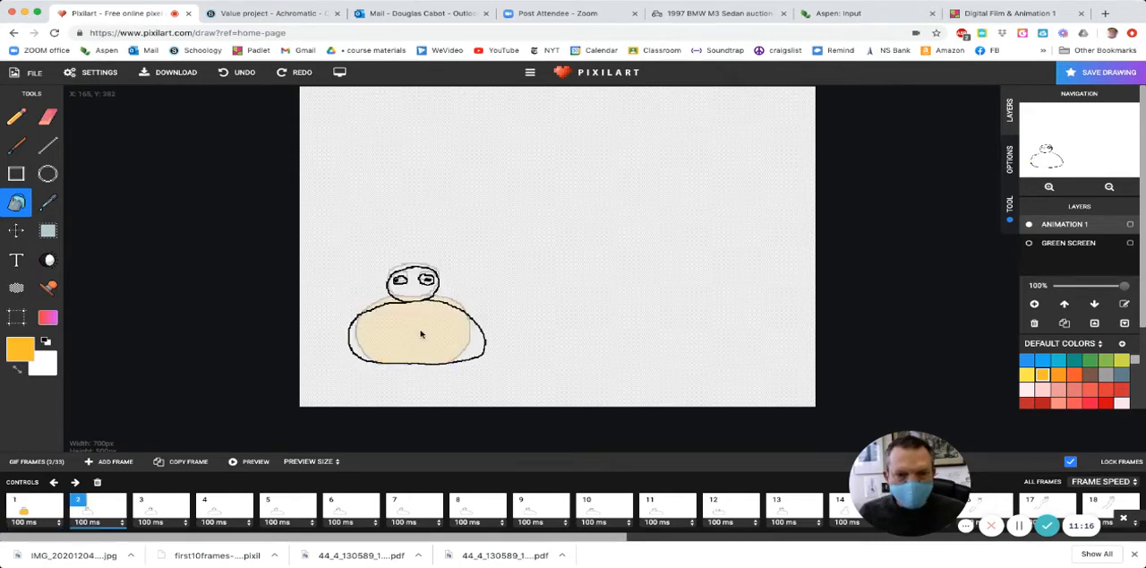
pyautogui.click(421, 334)
pyautogui.press('Right')
pyautogui.click(421, 334)
pyautogui.press('Right')
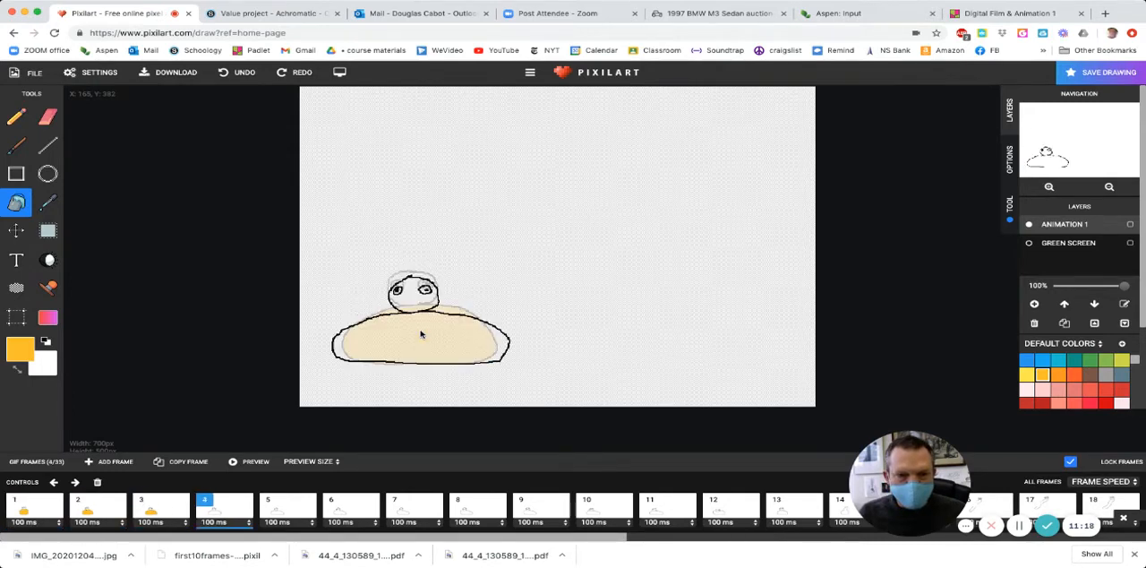
pyautogui.click(421, 334)
pyautogui.press('Right')
pyautogui.click(421, 334)
pyautogui.press('Right')
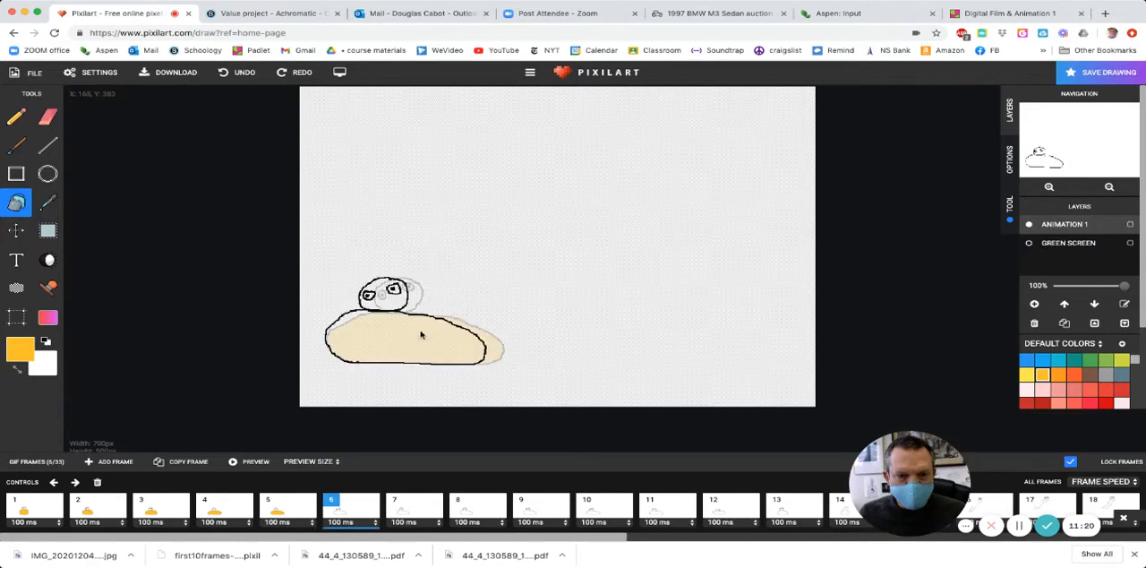
pyautogui.click(421, 334)
pyautogui.press('Right')
pyautogui.click(421, 334)
# - Bucket-fill the character's body with the yellow-orange FFC107 in each of frames 8 to 13
pyautogui.press('Right')
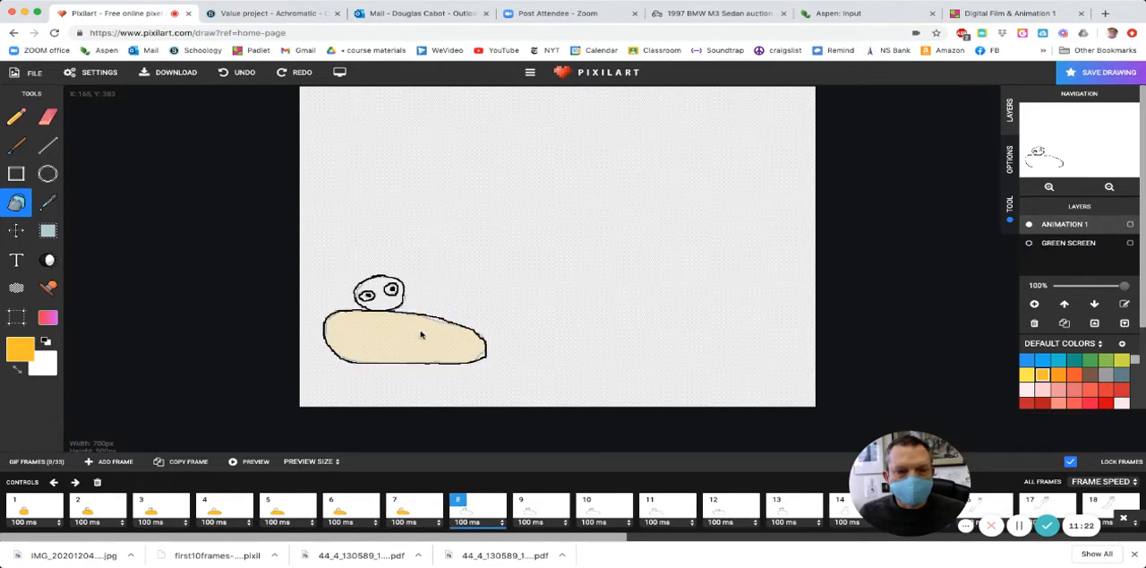
pyautogui.click(421, 334)
pyautogui.press('Right')
pyautogui.click(421, 334)
pyautogui.press('Right')
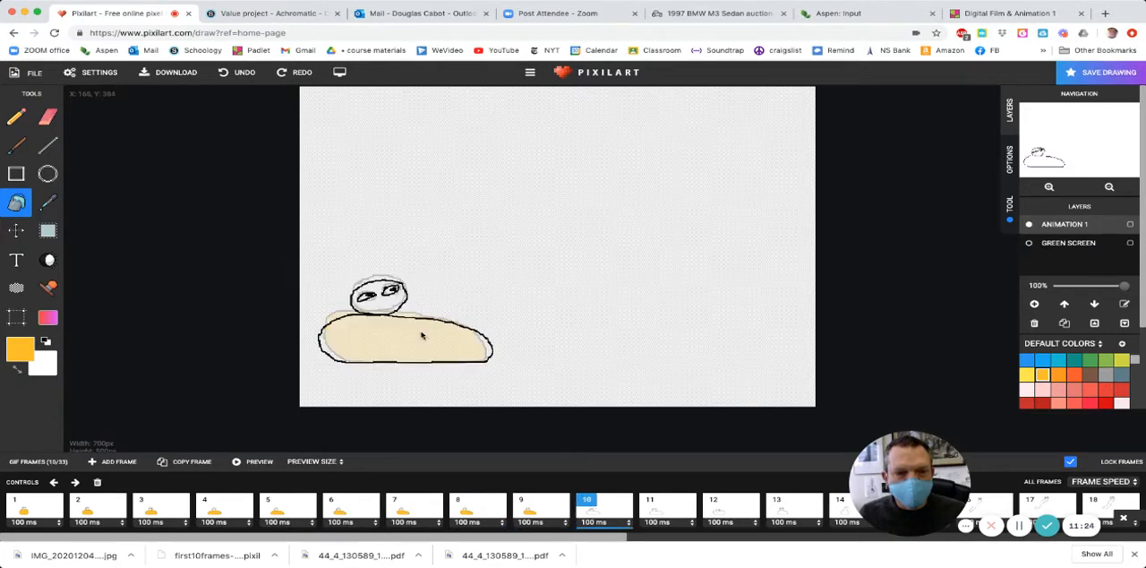
pyautogui.click(421, 334)
pyautogui.press('Right')
pyautogui.click(421, 334)
pyautogui.press('Right')
pyautogui.click(420, 334)
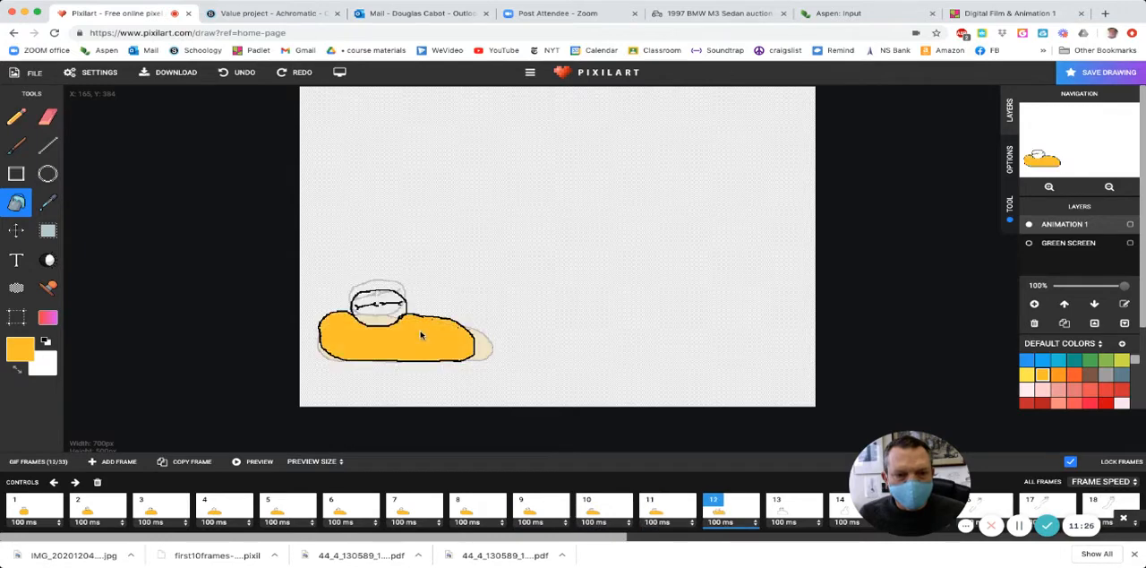
pyautogui.press('Right')
pyautogui.click(421, 333)
# - Bucket-fill the character's body with the yellow-orange FFC107 in each of frames 14 to 19
pyautogui.press('Right')
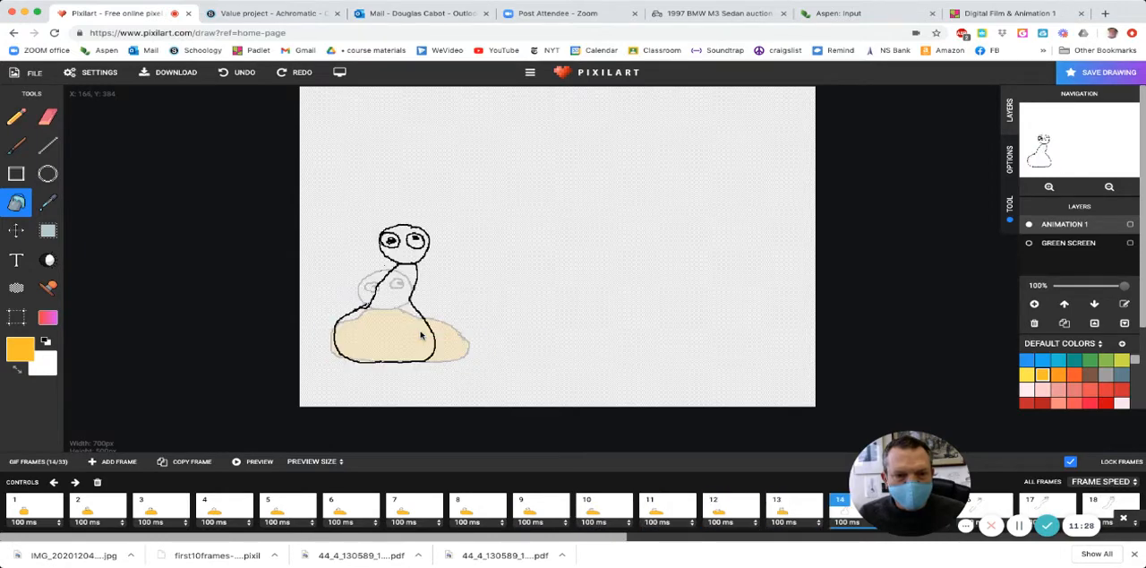
pyautogui.click(421, 334)
pyautogui.press('Right')
pyautogui.click(418, 282)
pyautogui.press('Right')
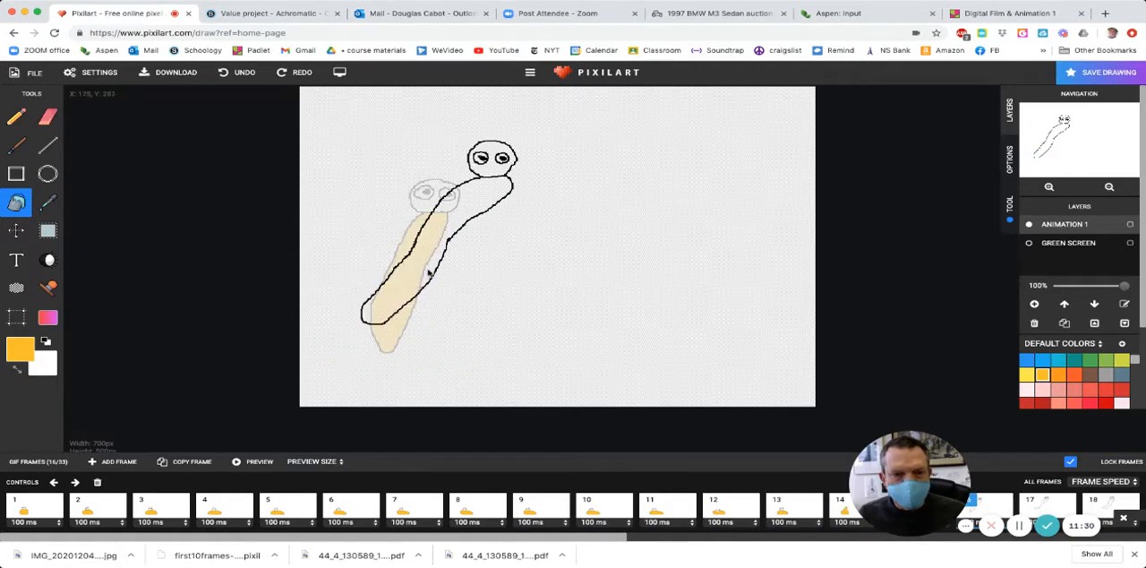
pyautogui.click(429, 274)
pyautogui.press('Right')
pyautogui.click(439, 268)
pyautogui.press('Right')
pyautogui.click(478, 272)
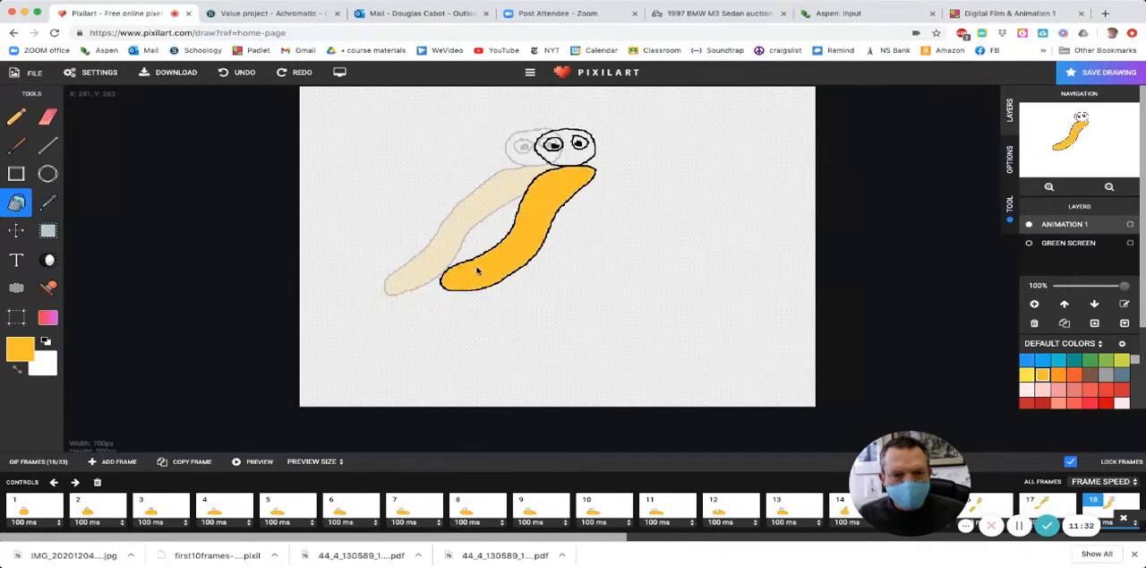
pyautogui.press('Right')
pyautogui.click(593, 269)
# - Bucket-fill the character's body with the yellow-orange FFC107 in each of frames 20 to 25
pyautogui.press('Right')
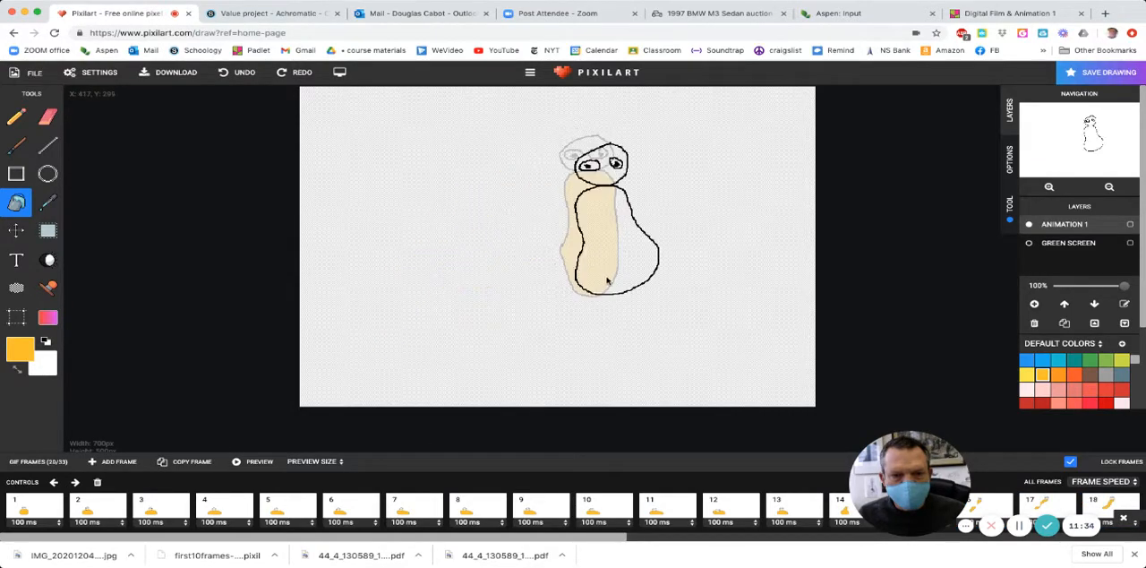
pyautogui.click(613, 281)
pyautogui.press('Right')
pyautogui.click(613, 281)
pyautogui.press('Right')
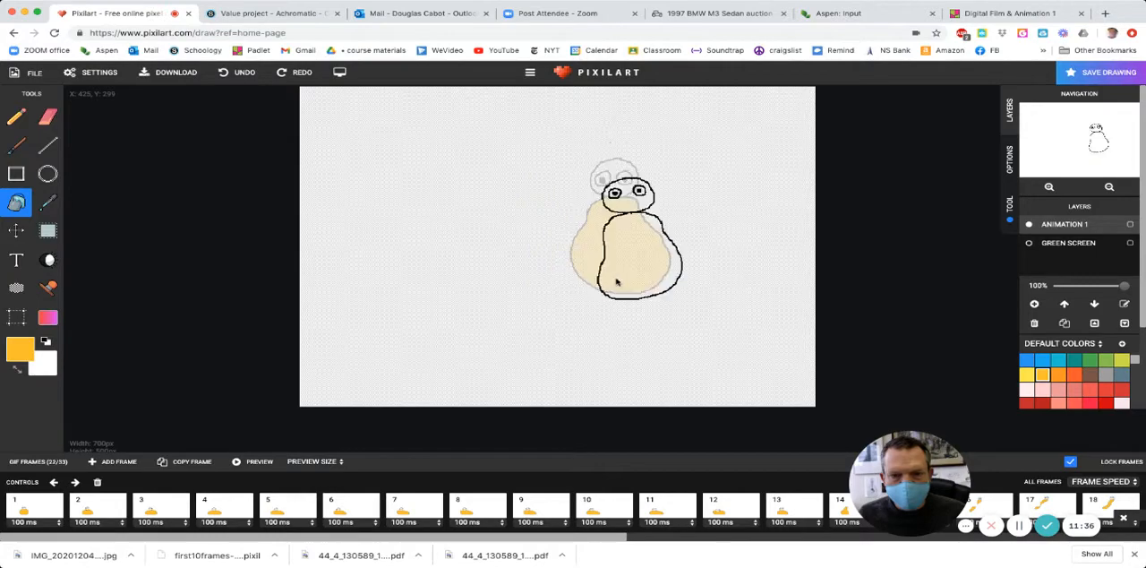
pyautogui.click(626, 284)
pyautogui.press('Right')
pyautogui.click(645, 289)
pyautogui.press('Right')
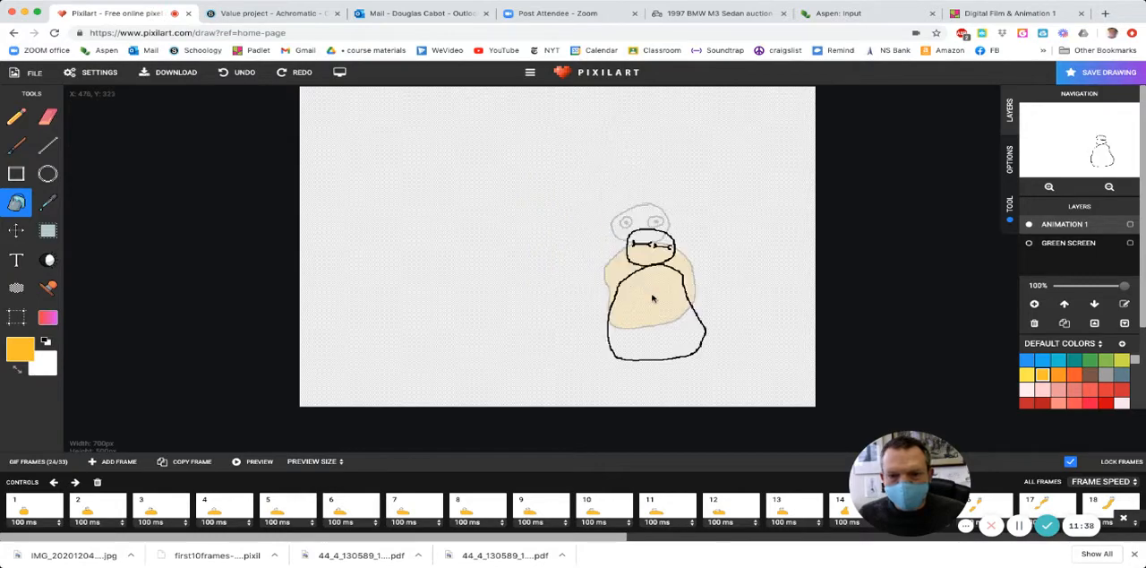
pyautogui.click(659, 312)
pyautogui.press('Right')
pyautogui.click(663, 337)
# - Try to bucket-fill the character's body in frame 26 with the yellow-orange FFC107
pyautogui.press('Right')
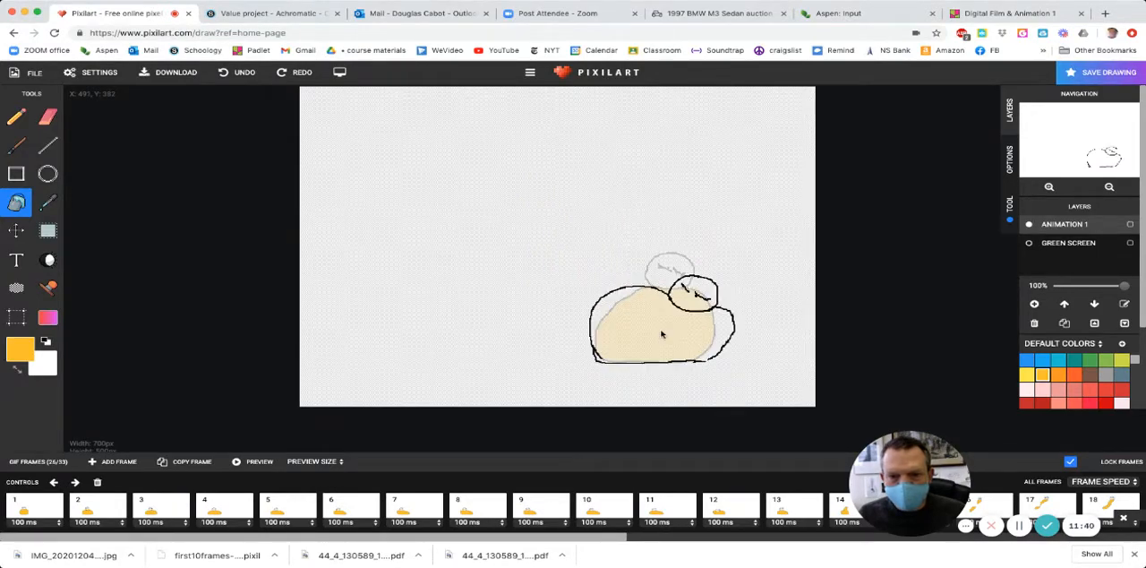
pyautogui.click(661, 334)
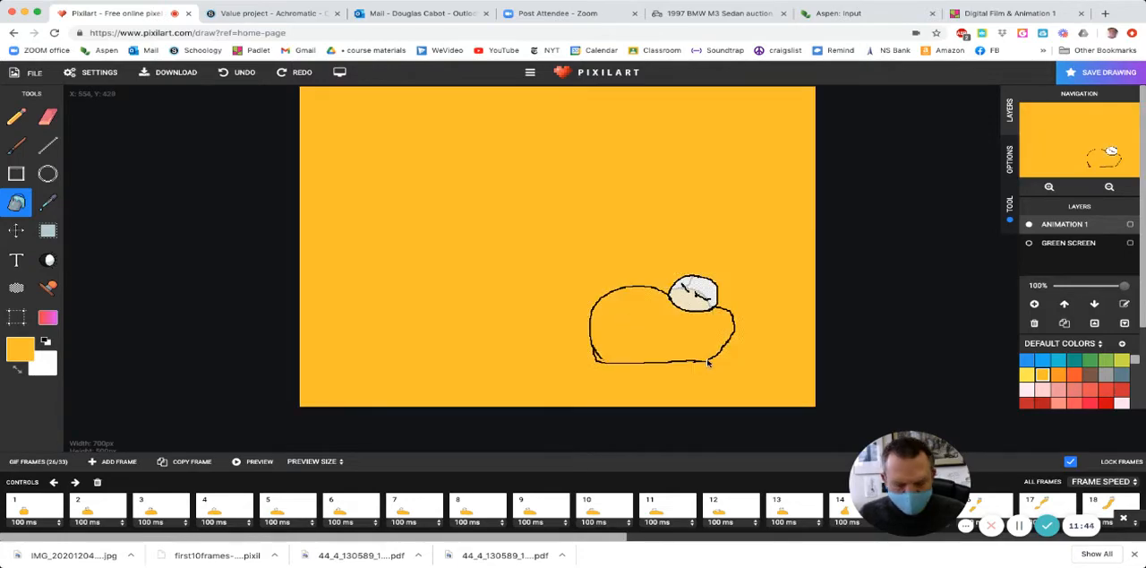
pyautogui.press('Left')
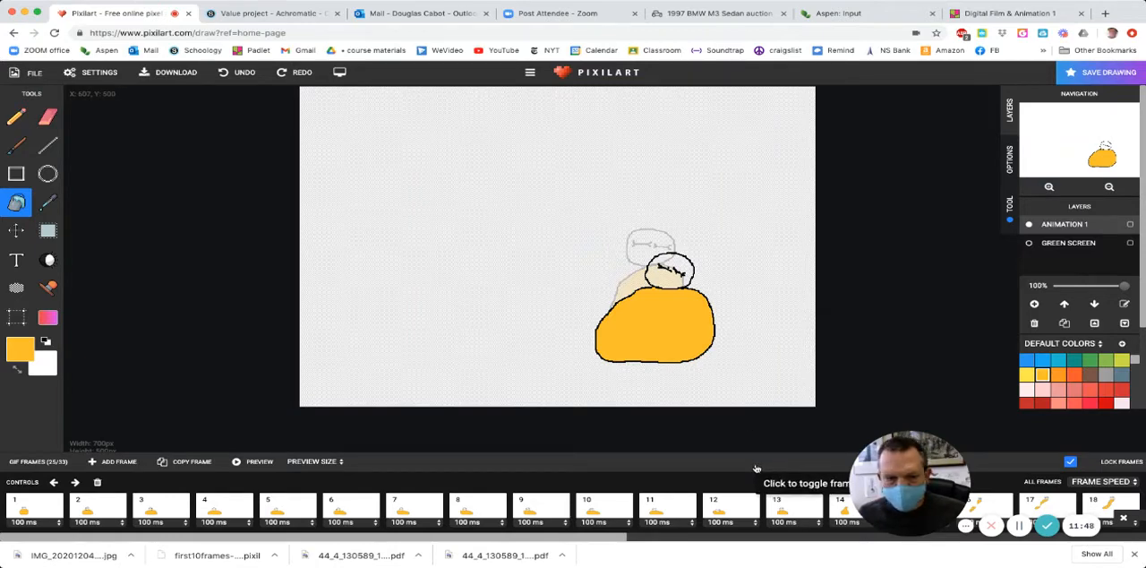
# - In frame 26, close the gap at the lower-right end of the body outline with the Pencil and bucket-fill the body with FFC107
pyautogui.hscroll(10, 661, 499)
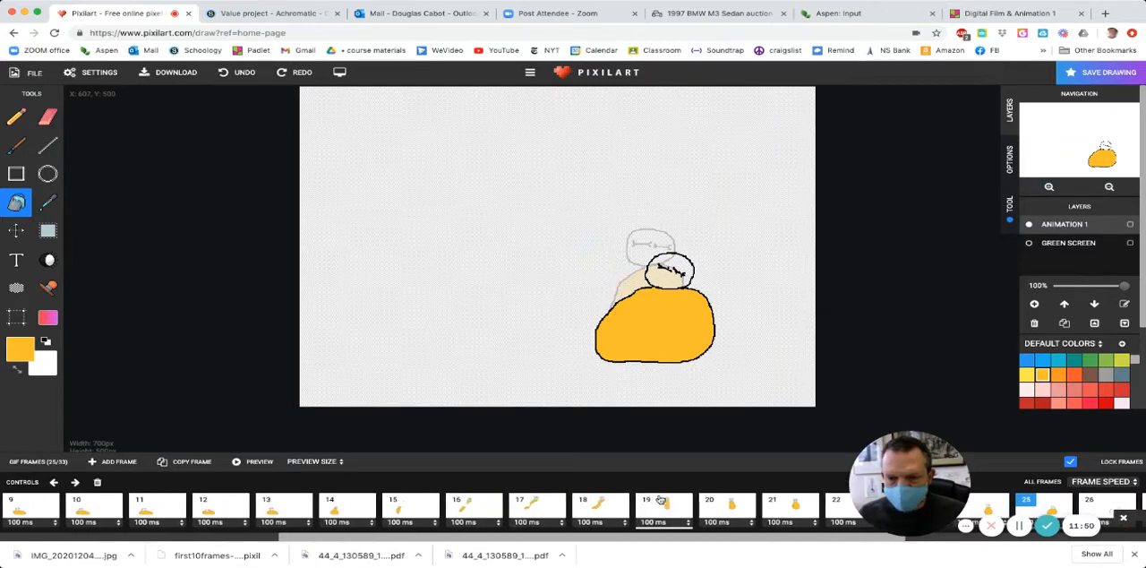
pyautogui.click(660, 511)
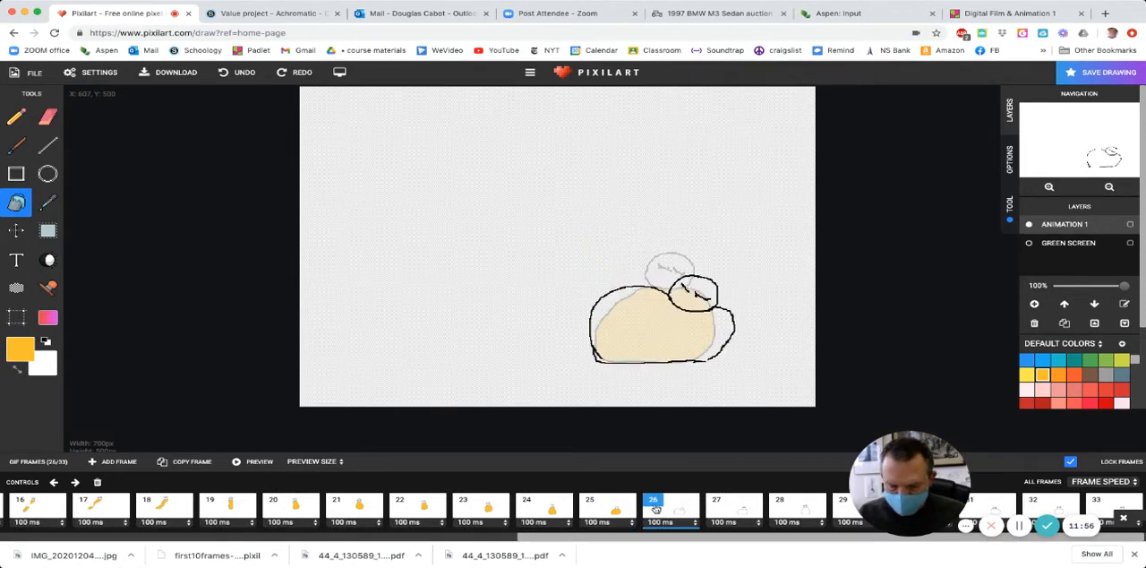
pyautogui.press('b')
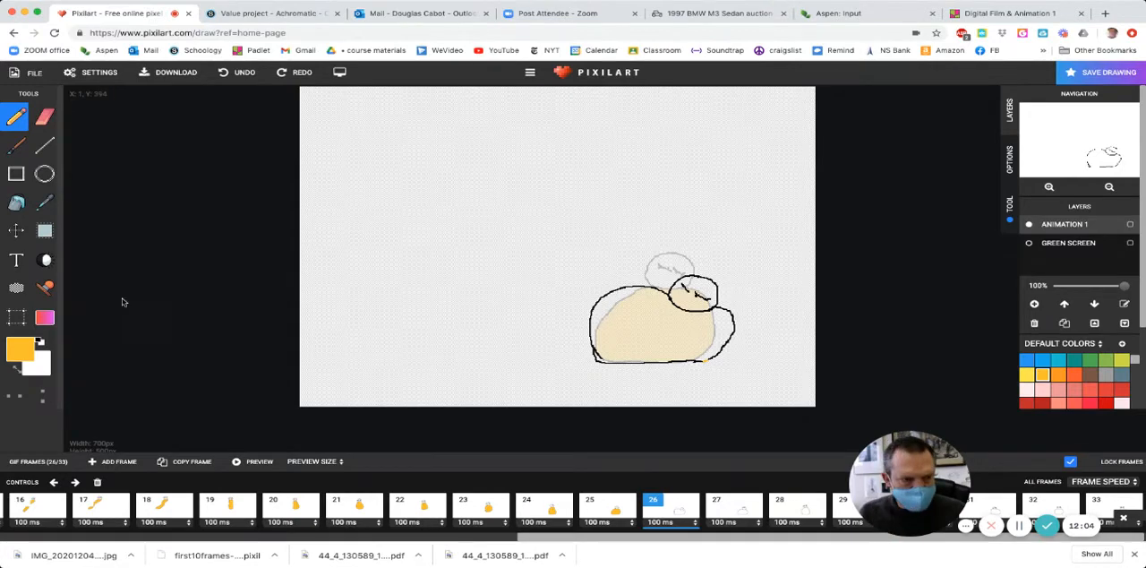
pyautogui.click(16, 203)
pyautogui.click(631, 332)
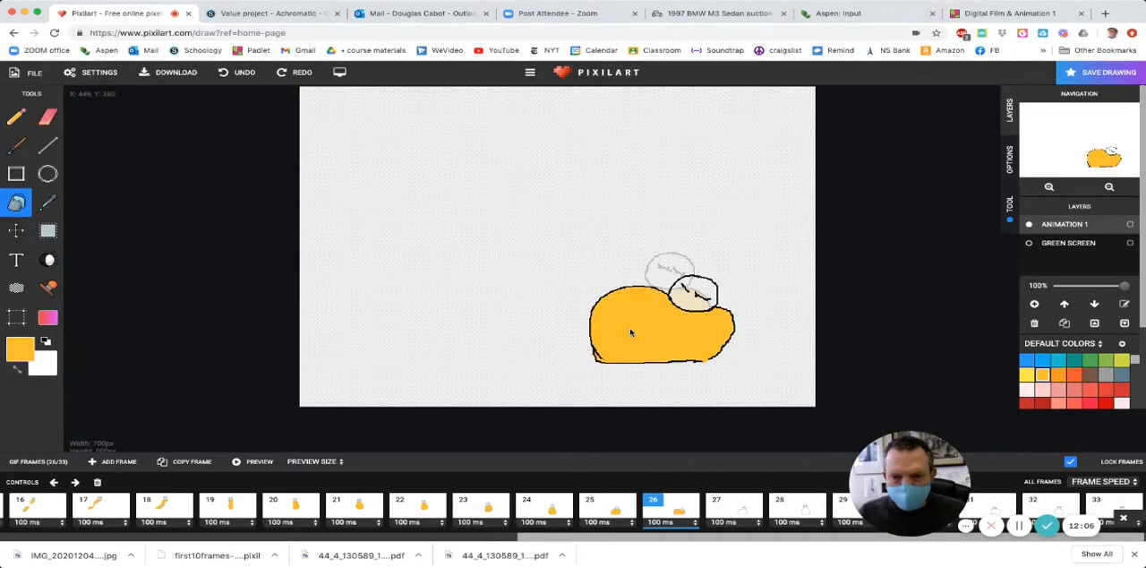
# - Bucket-fill the character's body with the yellow-orange FFC107 in each of frames 27 to 33
pyautogui.press('Right')
pyautogui.click(686, 341)
pyautogui.press('Right')
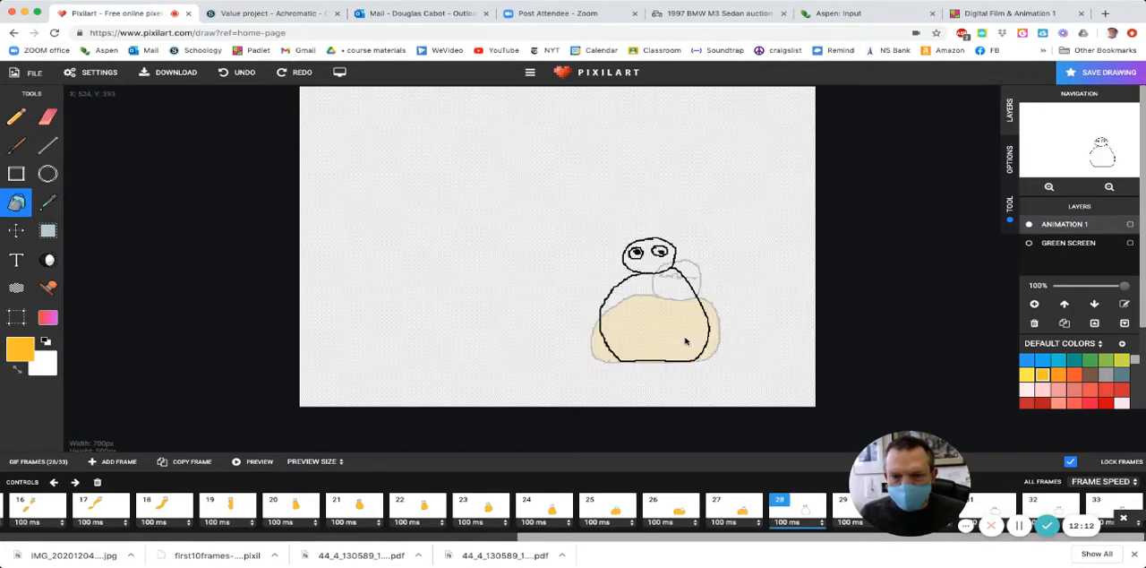
pyautogui.click(685, 341)
pyautogui.press('Right')
pyautogui.click(667, 337)
pyautogui.press('Right')
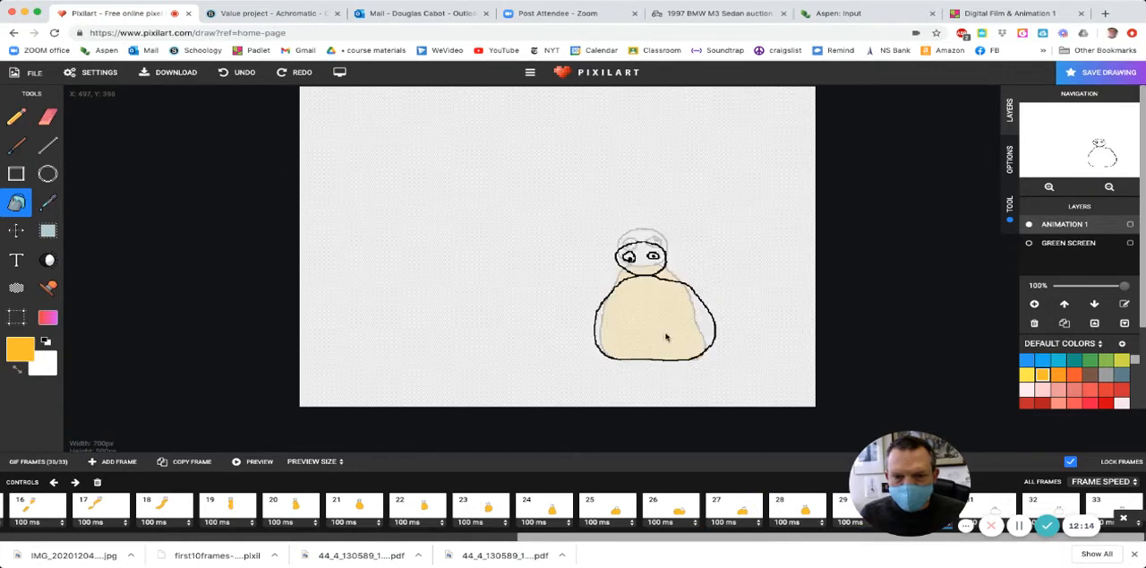
pyautogui.click(666, 337)
pyautogui.press('Right')
pyautogui.click(665, 337)
pyautogui.press('Right')
pyautogui.click(665, 336)
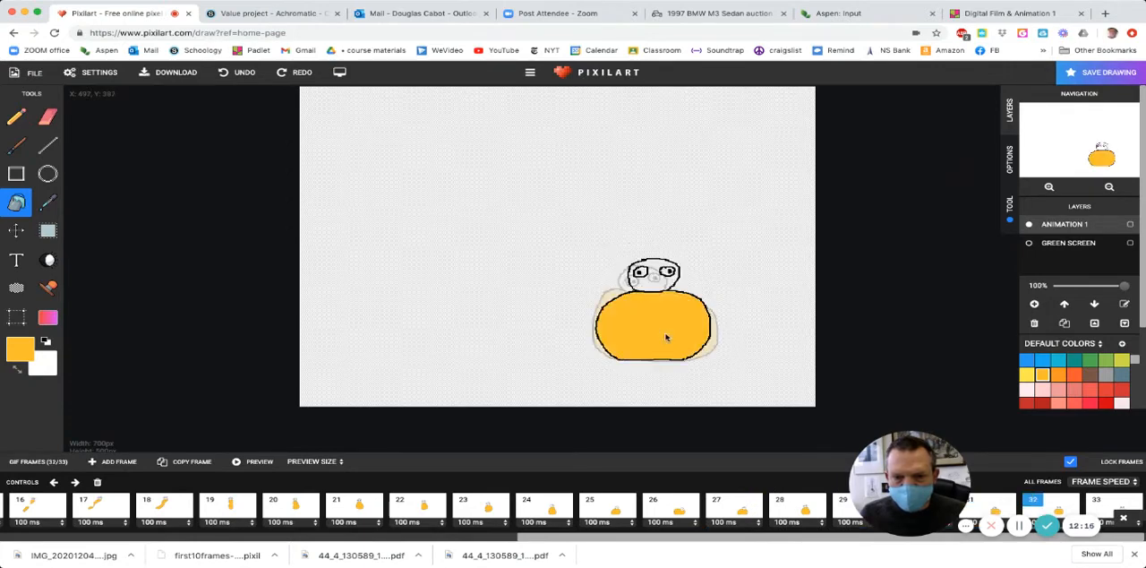
pyautogui.press('Right')
pyautogui.click(665, 337)
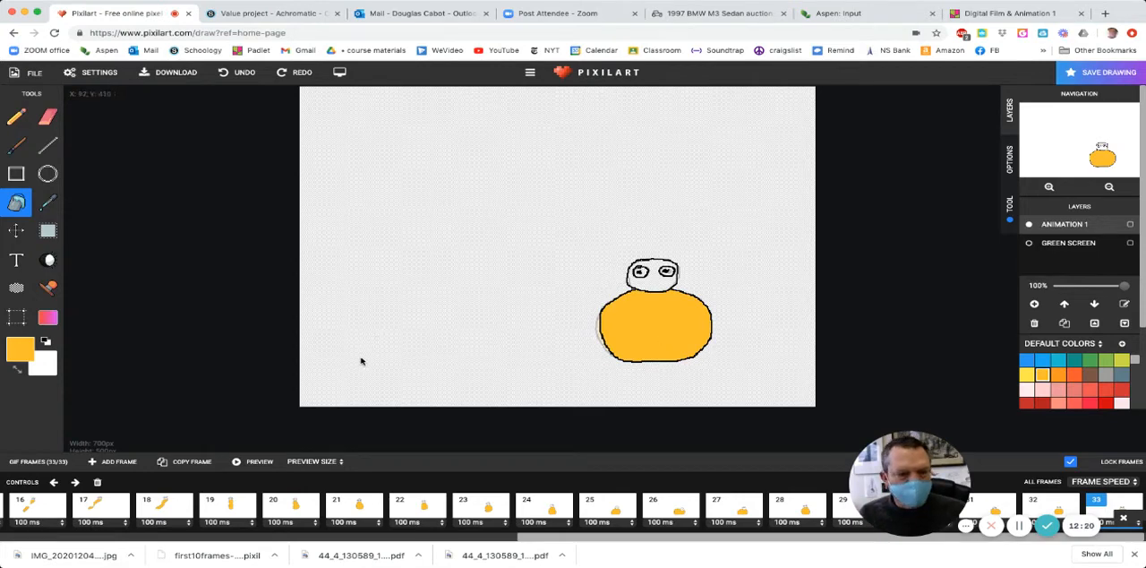
# - Return to frame 1 and bucket-fill the character's head around the eyes with the turquoise 00BCD4
pyautogui.hscroll(-10, 224, 505)
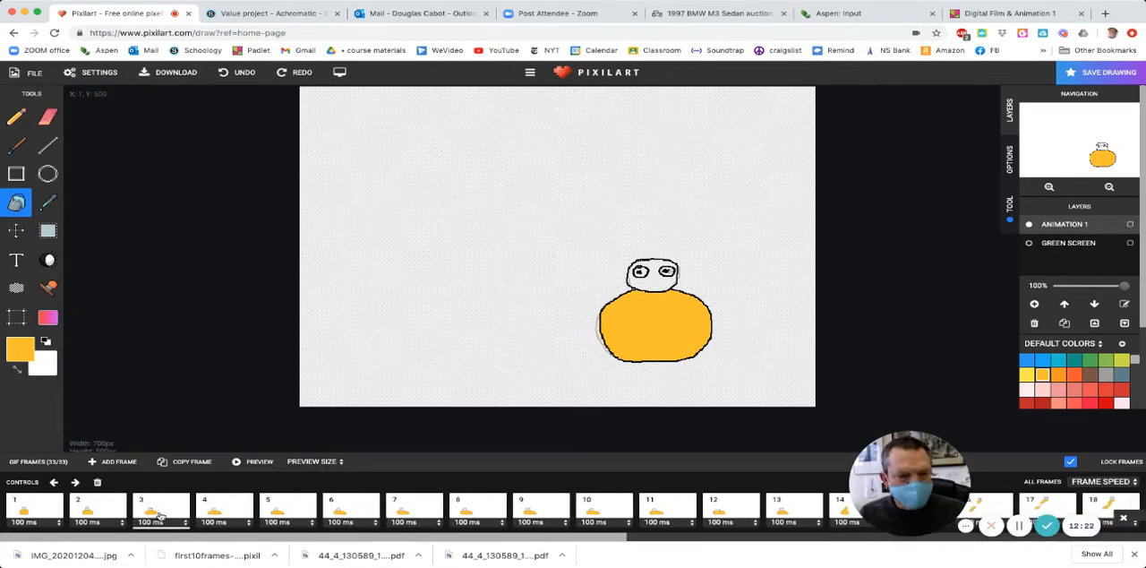
pyautogui.click(17, 511)
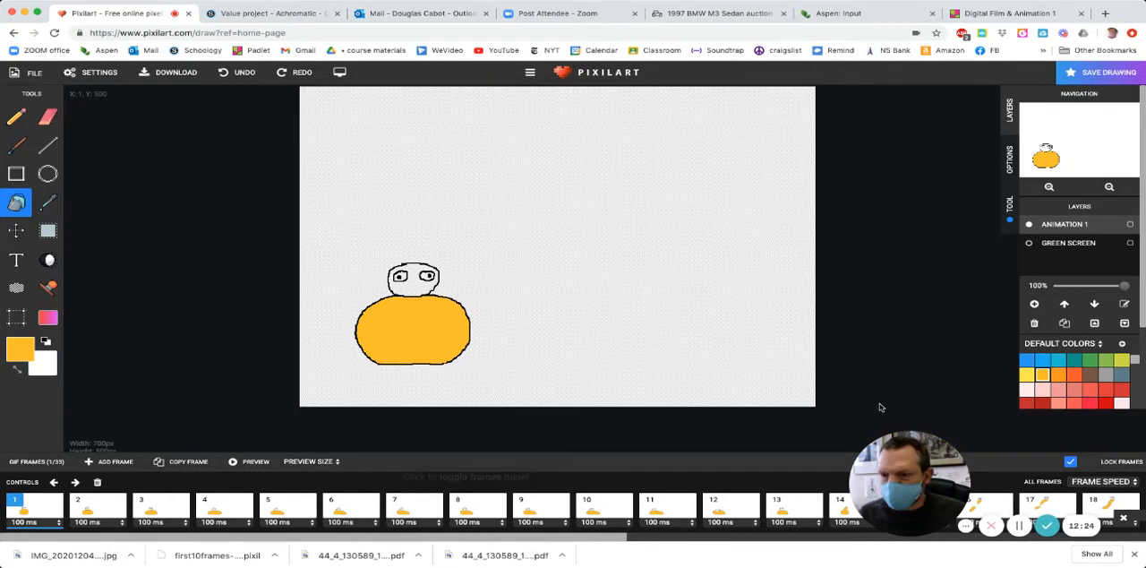
pyautogui.click(1059, 363)
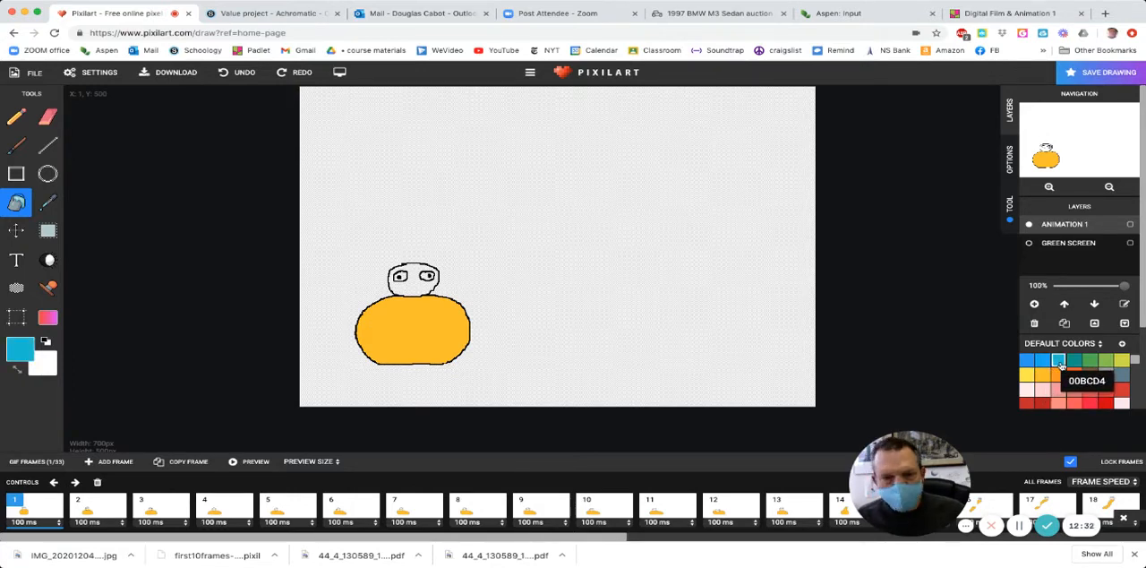
pyautogui.click(418, 290)
# - Bucket-fill the character's head around the eyes with the turquoise 00BCD4 in each of frames 2 to 6
pyautogui.press('Right')
pyautogui.click(417, 293)
pyautogui.press('Right')
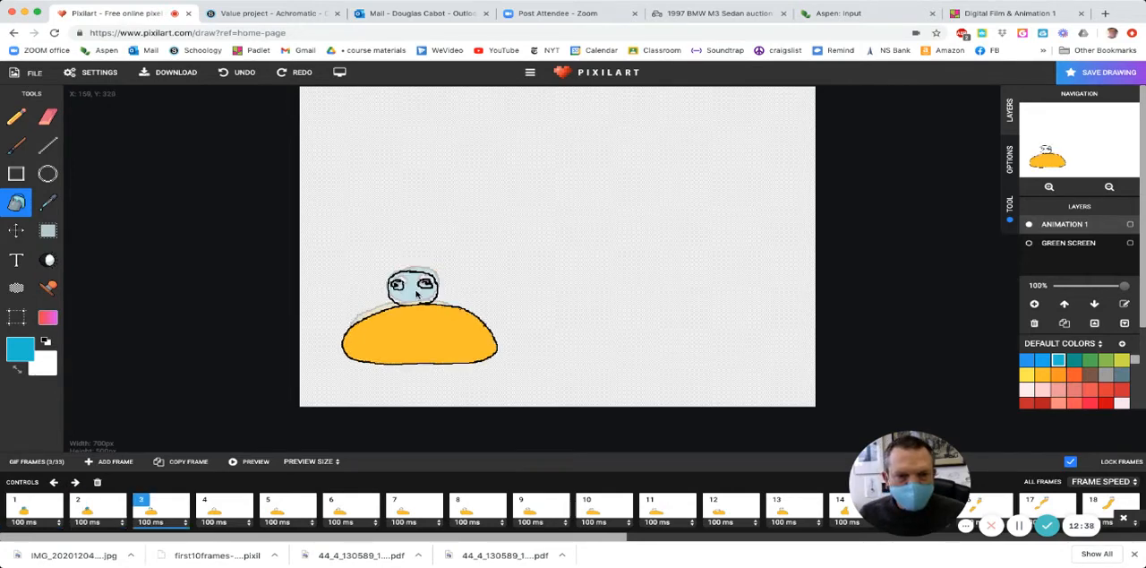
pyautogui.click(417, 294)
pyautogui.press('Right')
pyautogui.click(414, 297)
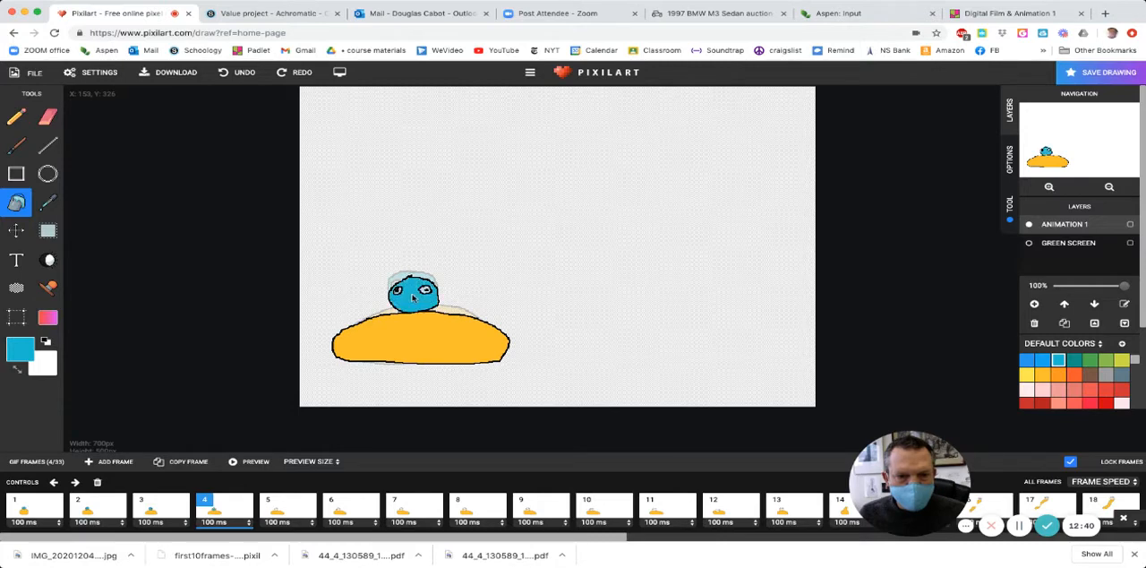
pyautogui.press('Right')
pyautogui.click(403, 299)
pyautogui.press('Right')
pyautogui.click(390, 301)
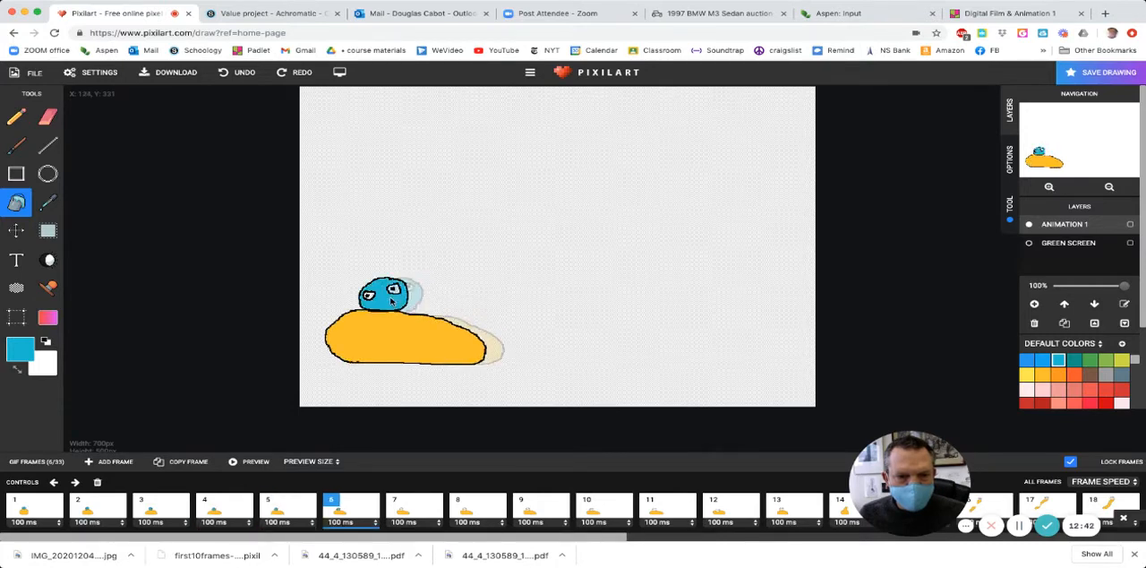
# - Bucket-fill the character's head around the eyes with the turquoise 00BCD4 in each of frames 7 to 12
pyautogui.press('Right')
pyautogui.click(390, 301)
pyautogui.press('Right')
pyautogui.click(390, 300)
pyautogui.press('Right')
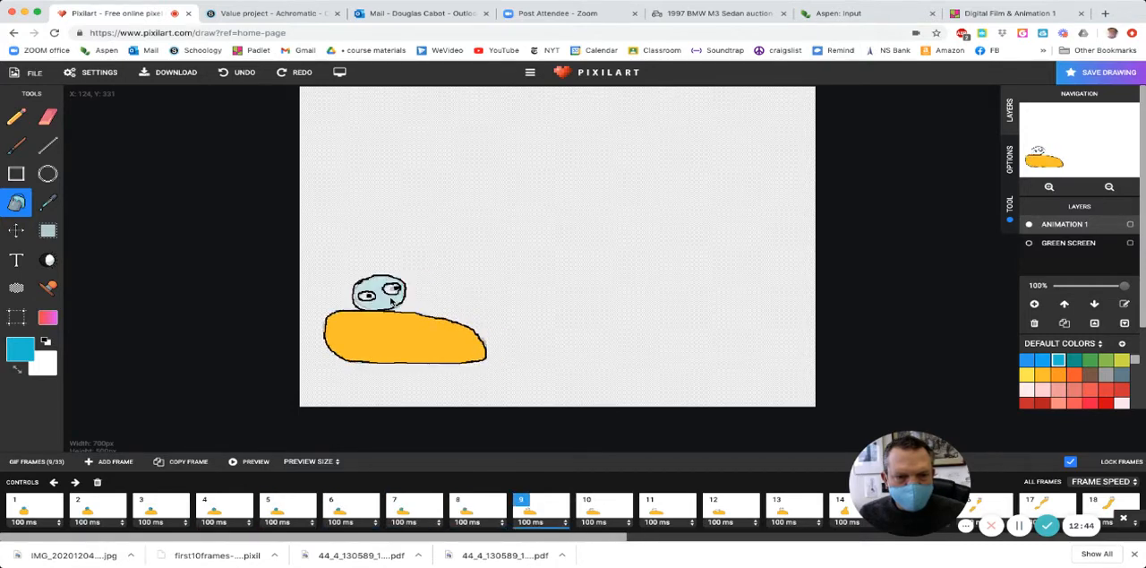
pyautogui.click(390, 301)
pyautogui.press('Right')
pyautogui.click(391, 303)
pyautogui.press('Right')
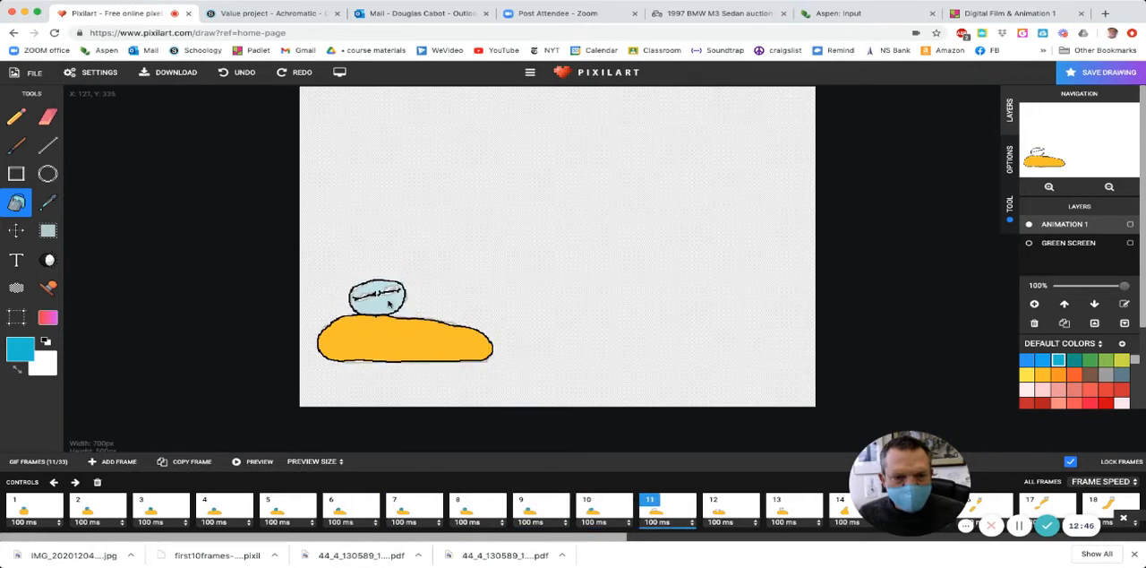
pyautogui.click(389, 306)
pyautogui.press('Right')
pyautogui.click(383, 320)
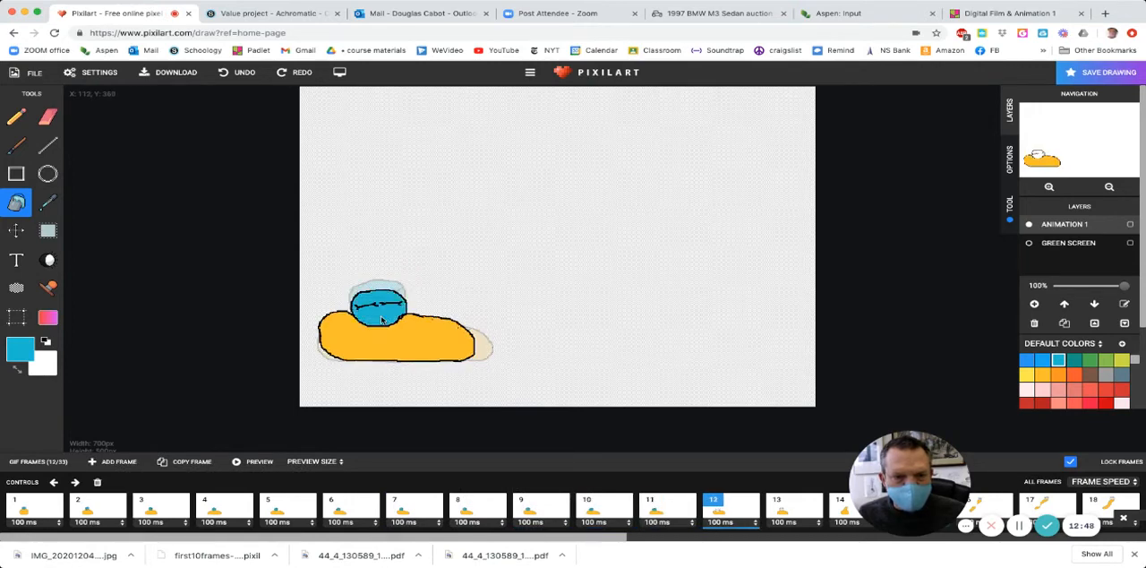
# - Bucket-fill the character's head around the eyes with the turquoise 00BCD4 in each of frames 13 to 17
pyautogui.press('Right')
pyautogui.click(392, 304)
pyautogui.press('Right')
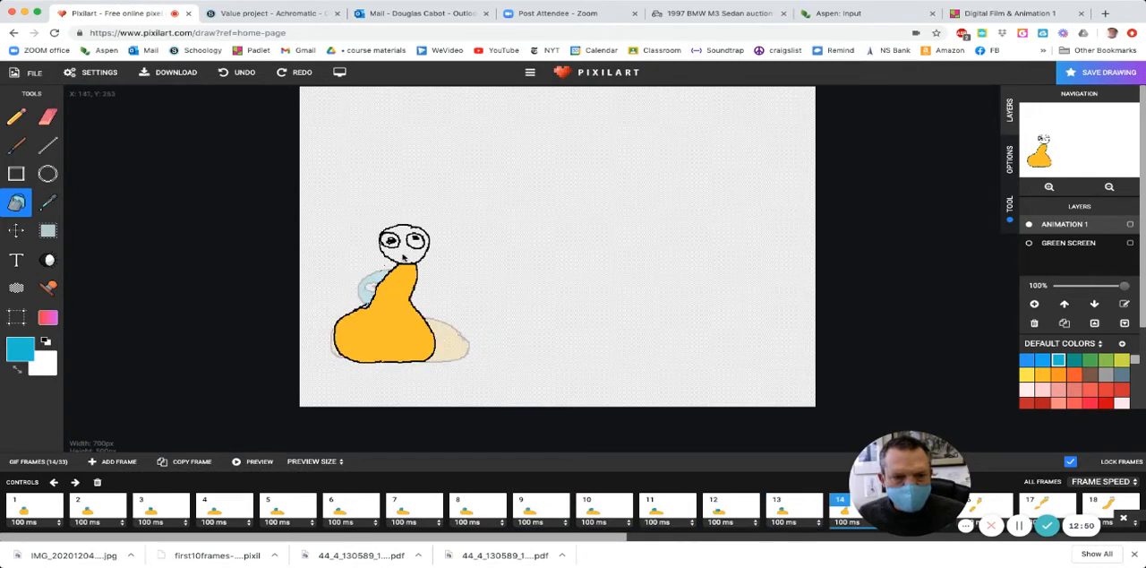
pyautogui.click(405, 258)
pyautogui.press('Right')
pyautogui.press('Right')
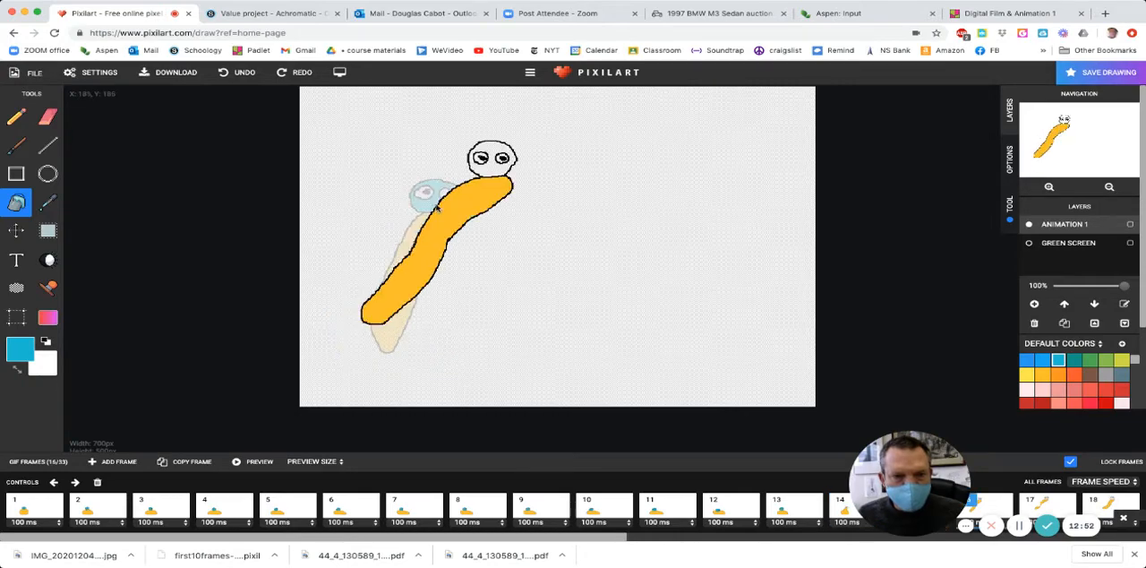
pyautogui.click(489, 170)
# - Bucket-fill the character's head around the eyes with the turquoise 00BCD4 in each of frames 18 to 22
pyautogui.press('Right')
pyautogui.click(544, 163)
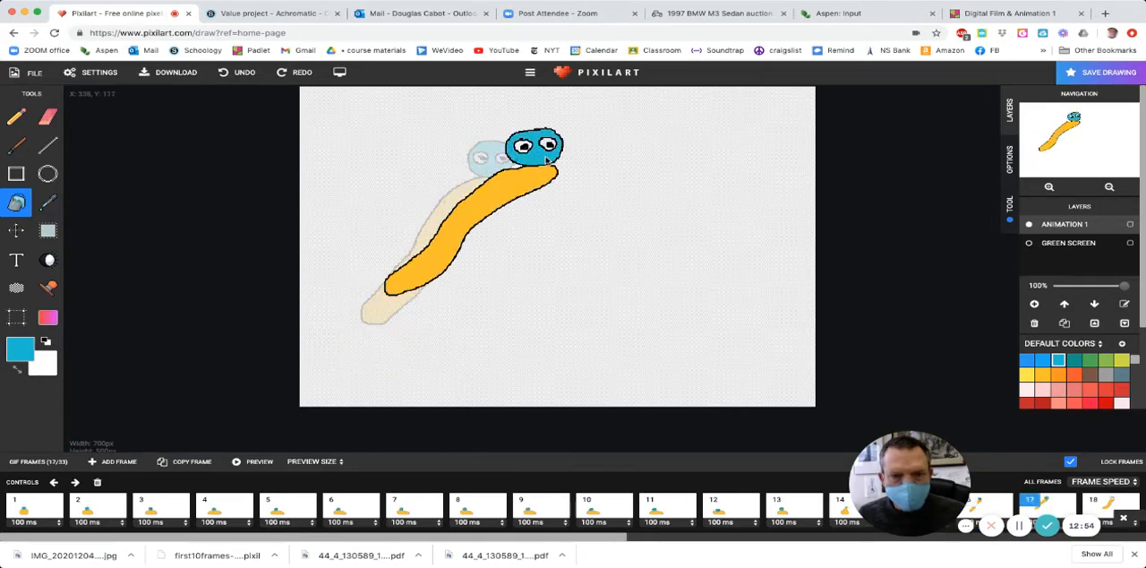
pyautogui.press('Right')
pyautogui.click(571, 163)
pyautogui.press('Right')
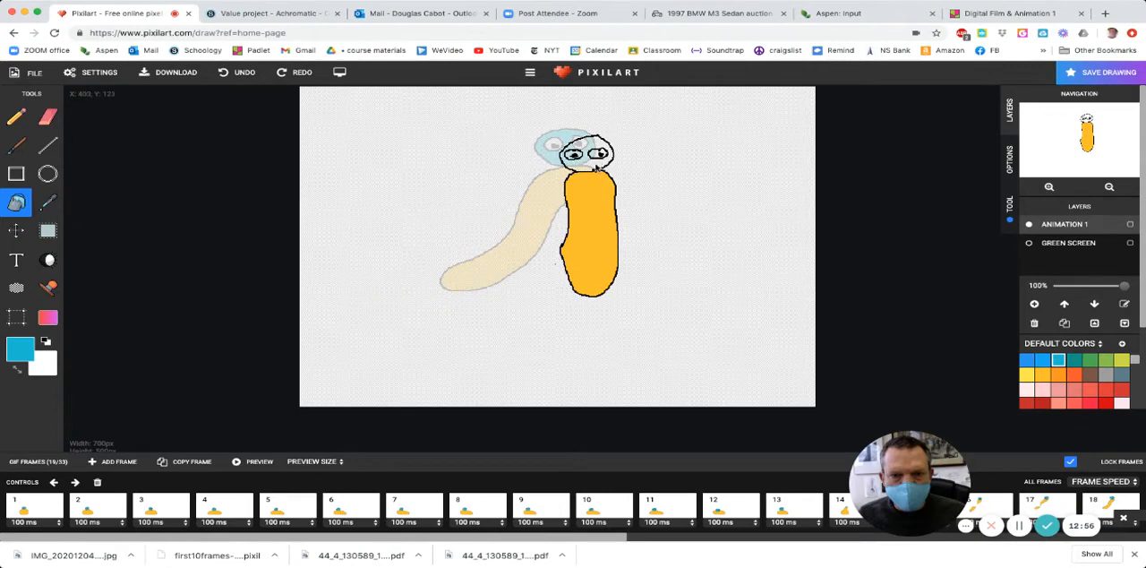
pyautogui.click(600, 168)
pyautogui.press('Right')
pyautogui.click(605, 172)
pyautogui.press('Right')
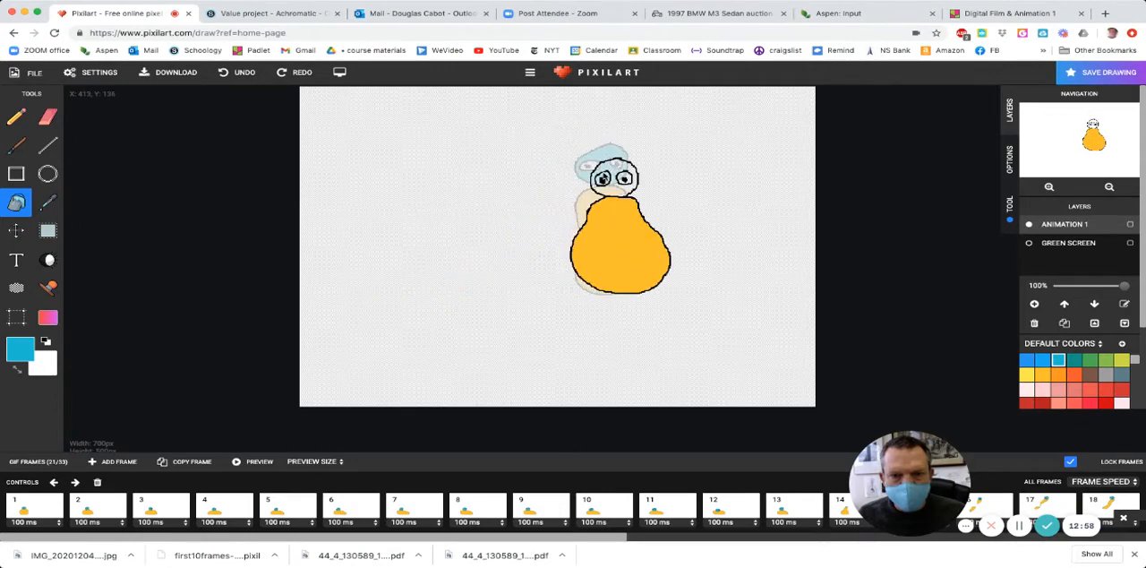
pyautogui.click(615, 187)
# - Bucket-fill the character's head around the eyes with the turquoise 00BCD4 in each of frames 23 to 27
pyautogui.press('Right')
pyautogui.click(628, 204)
pyautogui.press('Right')
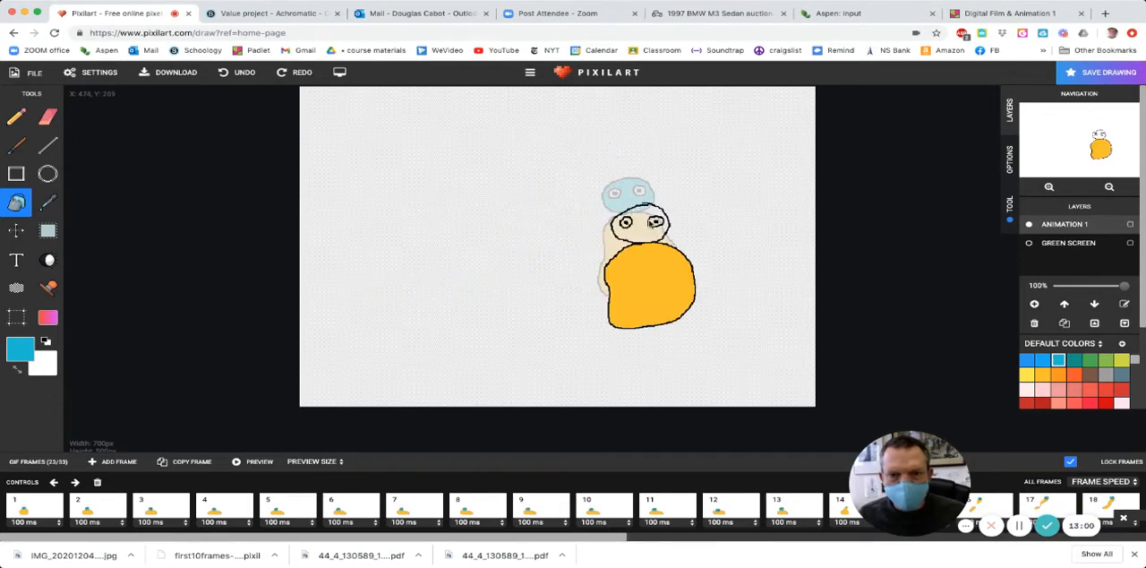
pyautogui.click(644, 237)
pyautogui.press('Right')
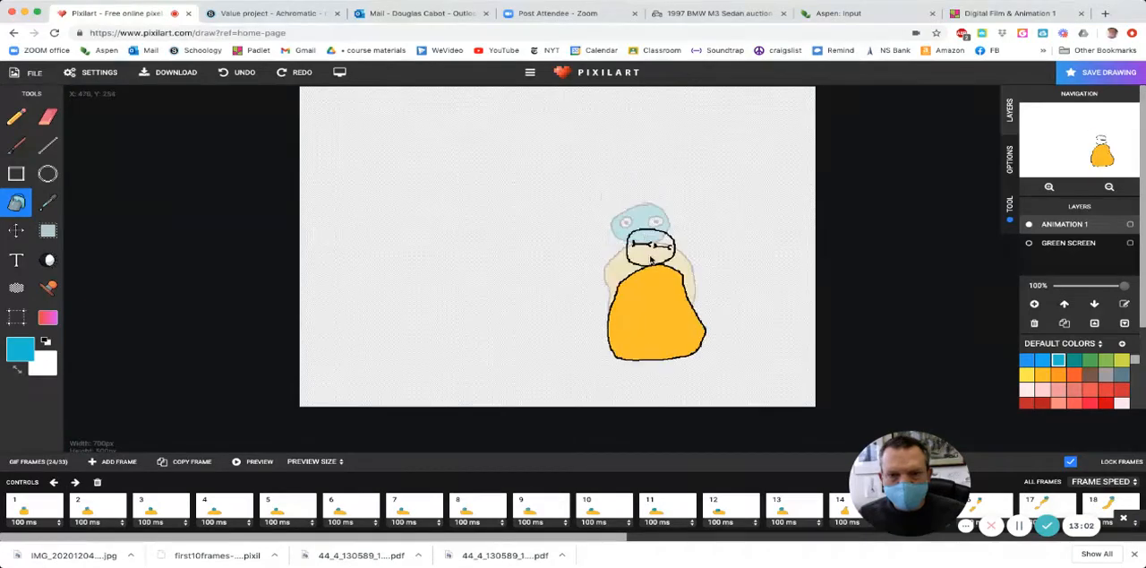
pyautogui.click(652, 258)
pyautogui.press('Right')
pyautogui.click(667, 270)
pyautogui.press('Right')
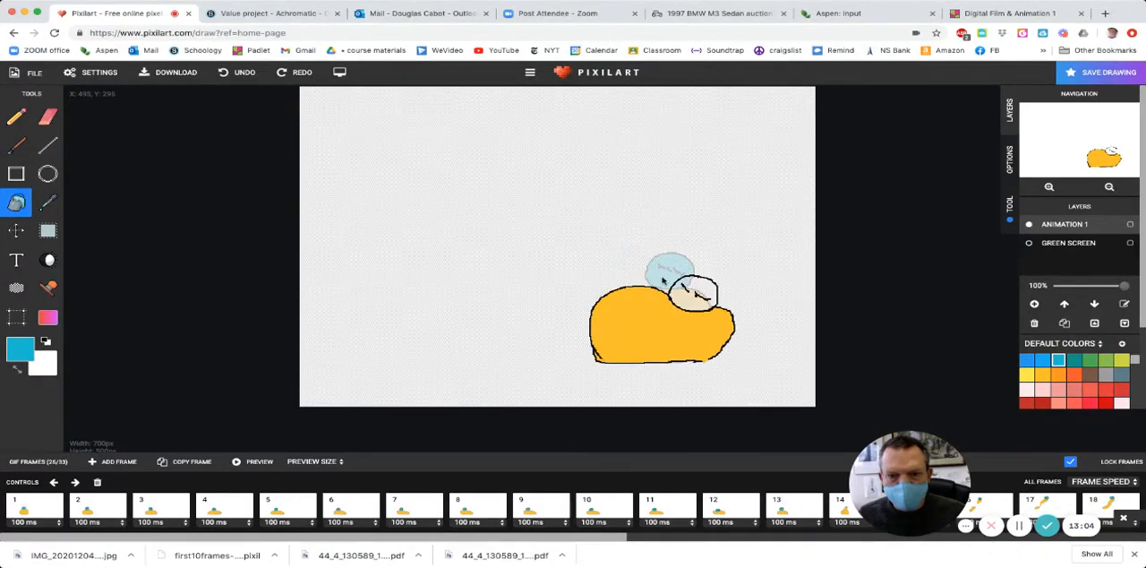
pyautogui.click(683, 298)
# - Bucket-fill the character's head around the eyes with the turquoise 00BCD4 in each of frames 28 to 33
pyautogui.press('Right')
pyautogui.click(673, 291)
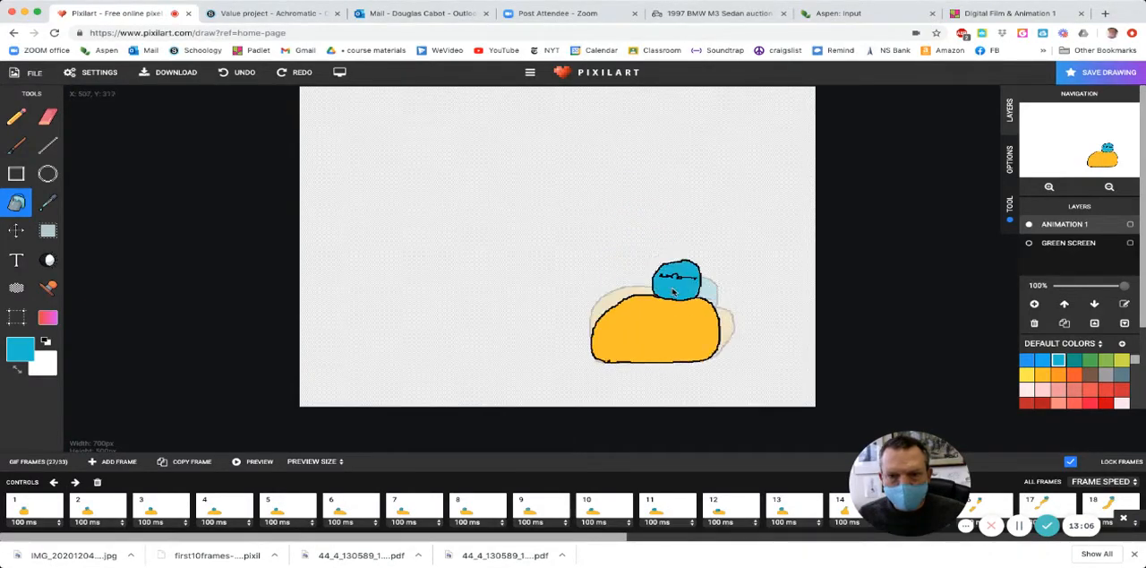
pyautogui.press('Right')
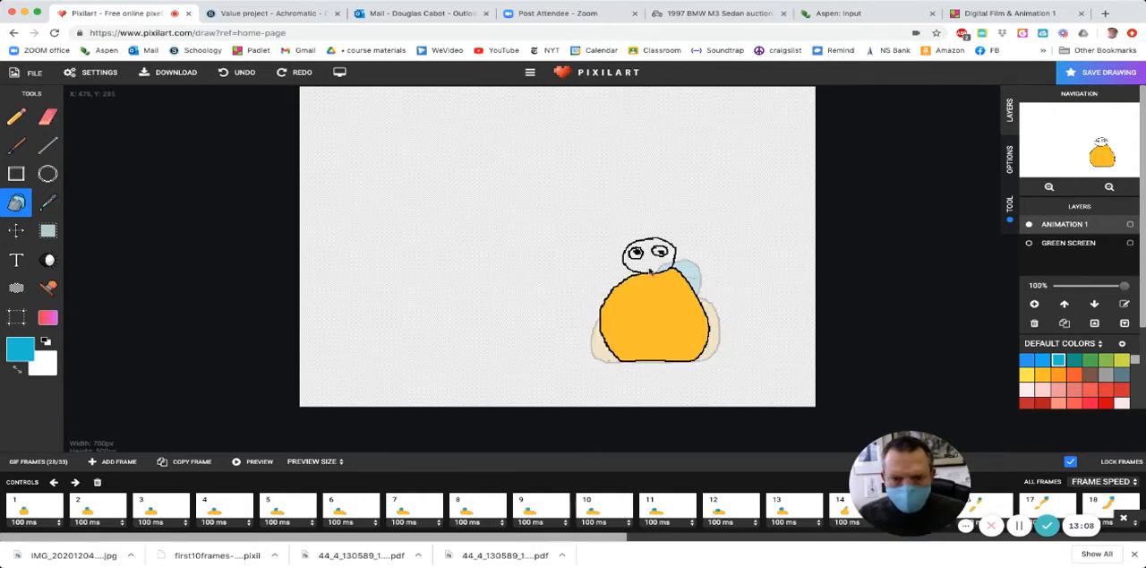
pyautogui.click(646, 266)
pyautogui.press('Right')
pyautogui.click(645, 265)
pyautogui.press('Right')
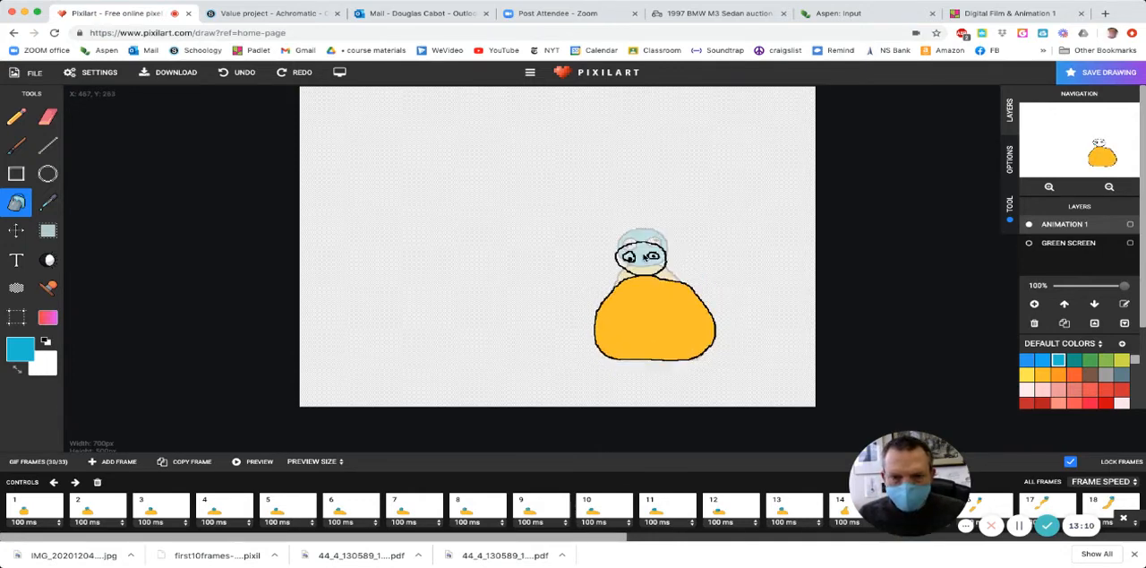
pyautogui.click(637, 266)
pyautogui.press('Right')
pyautogui.click(646, 283)
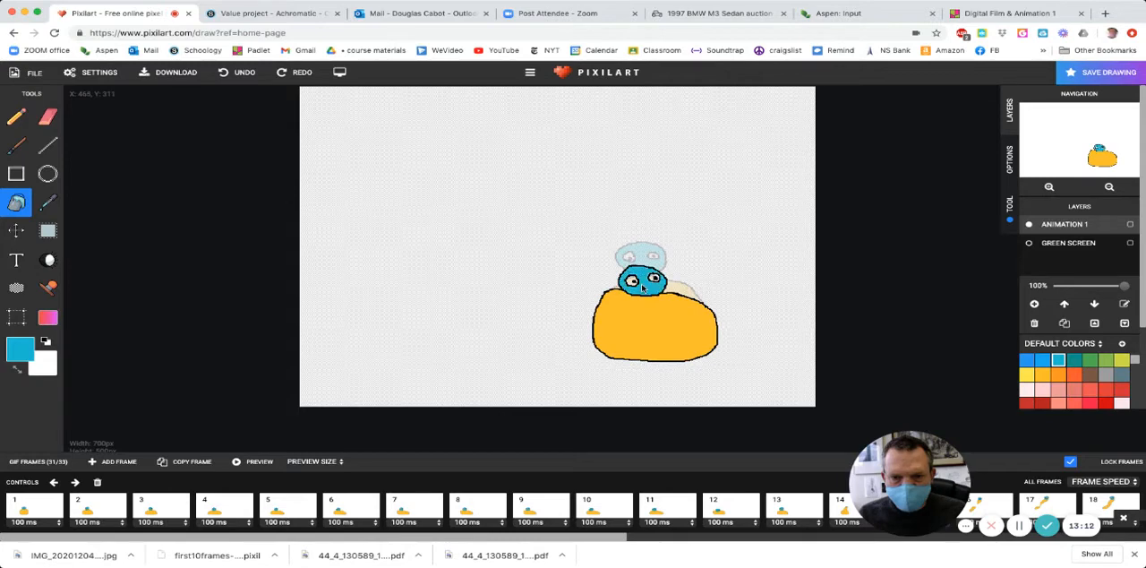
pyautogui.press('Right')
pyautogui.click(647, 284)
pyautogui.press('Right')
pyautogui.click(654, 284)
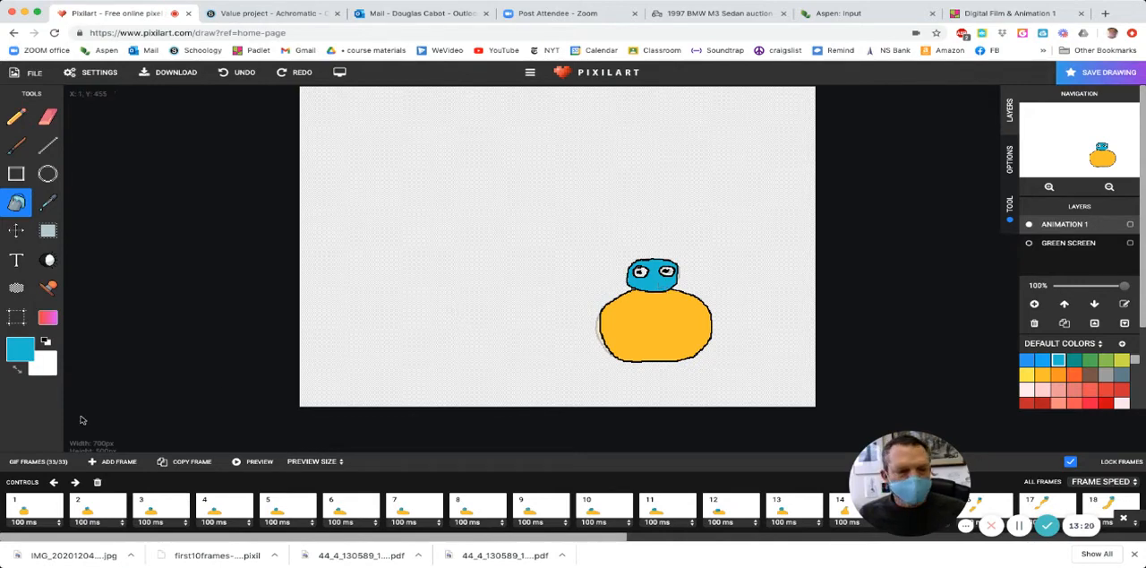
# - Return to frame 1, swap the primary and secondary colors to make white active, and bucket-fill the character's eyes white
pyautogui.click(38, 504)
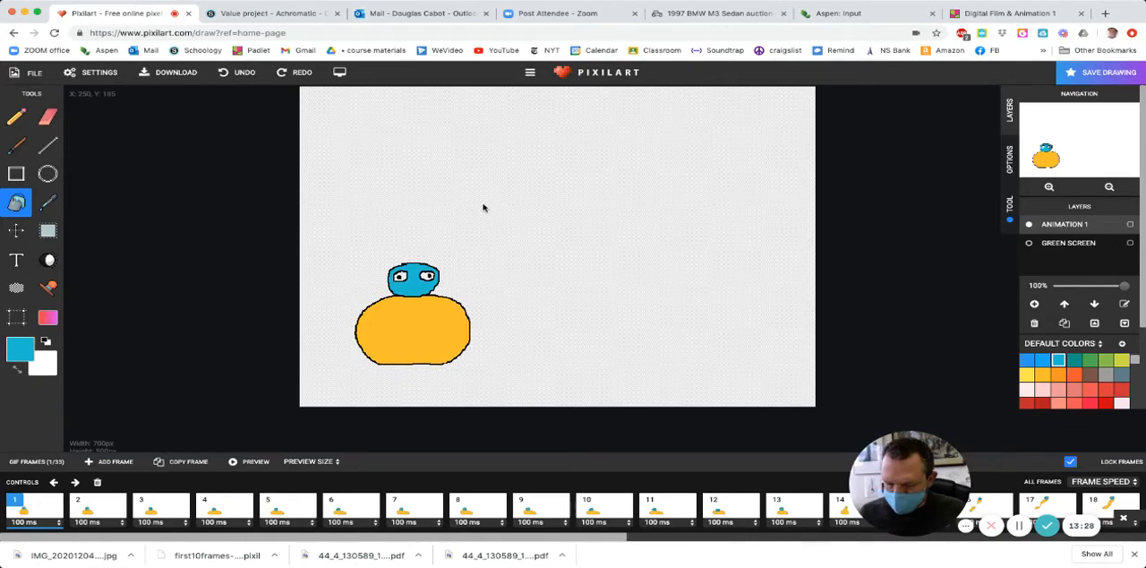
pyautogui.scroll(2, 483, 207)
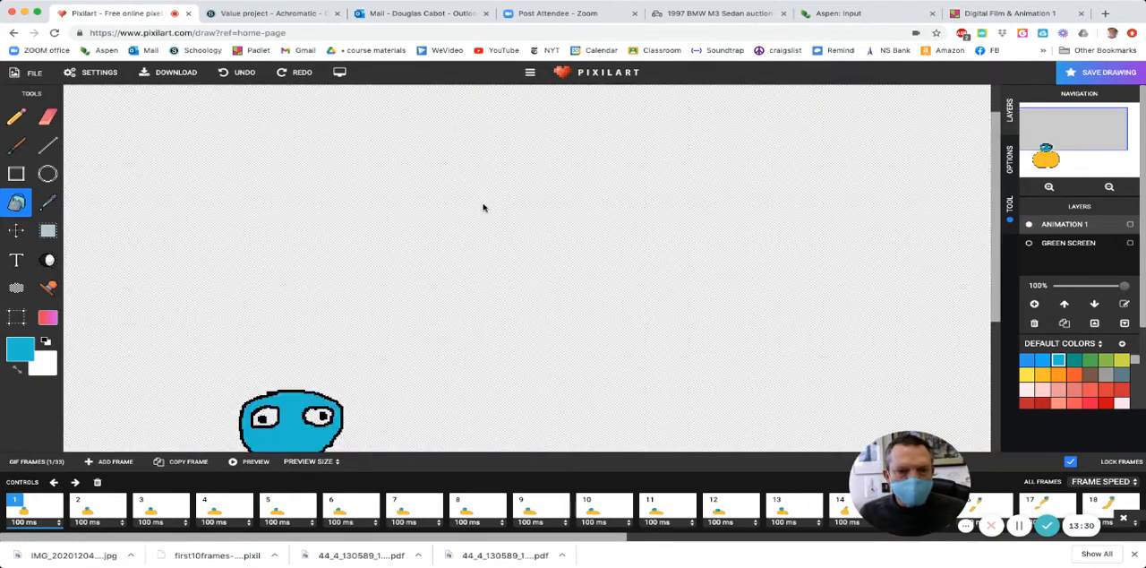
pyautogui.scroll(-2, 479, 213)
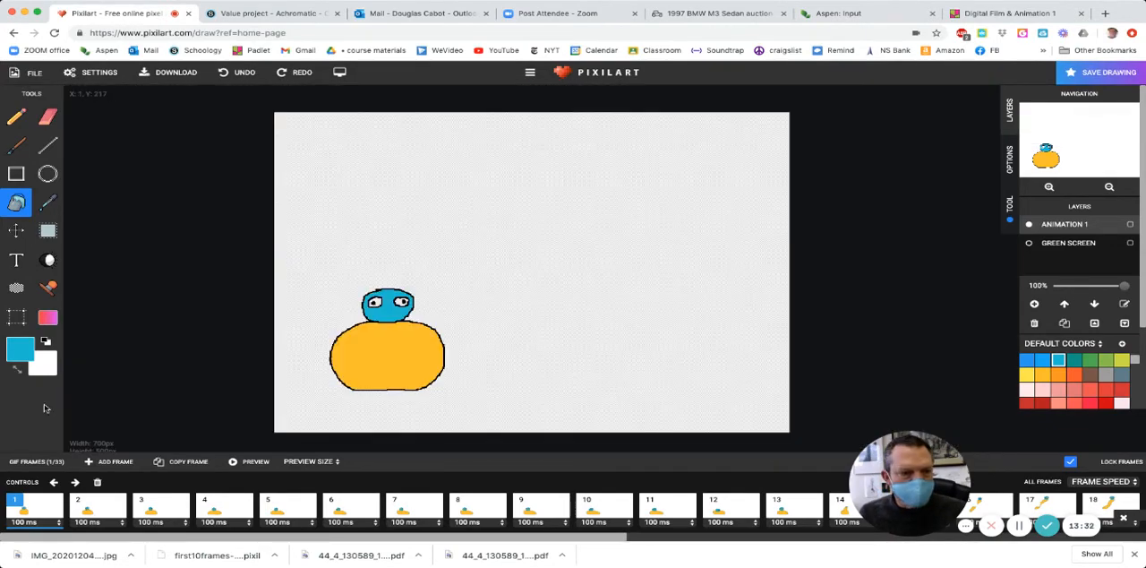
pyautogui.click(17, 369)
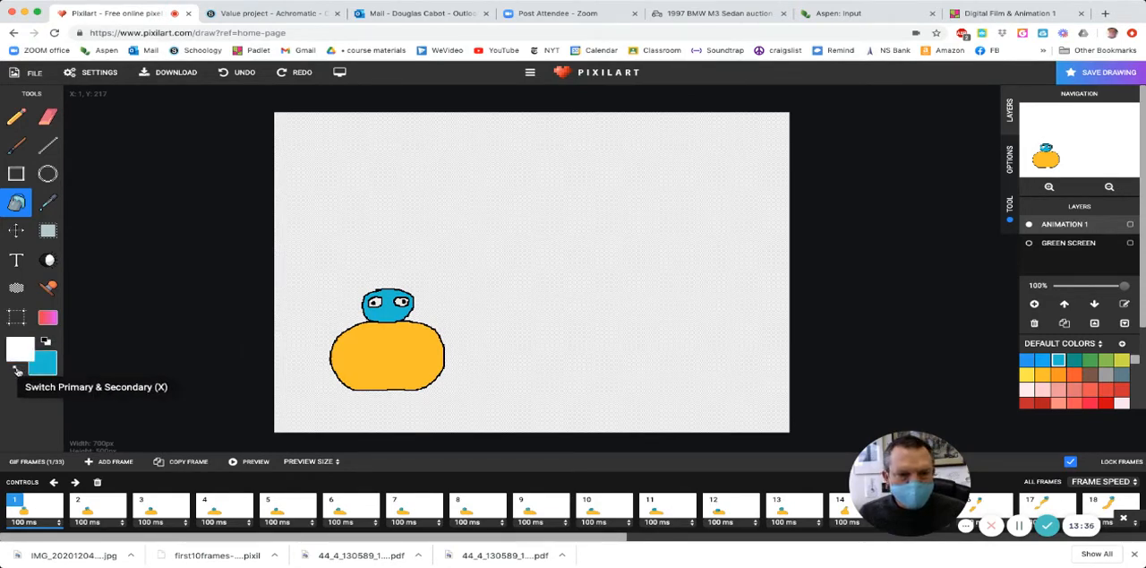
pyautogui.click(379, 303)
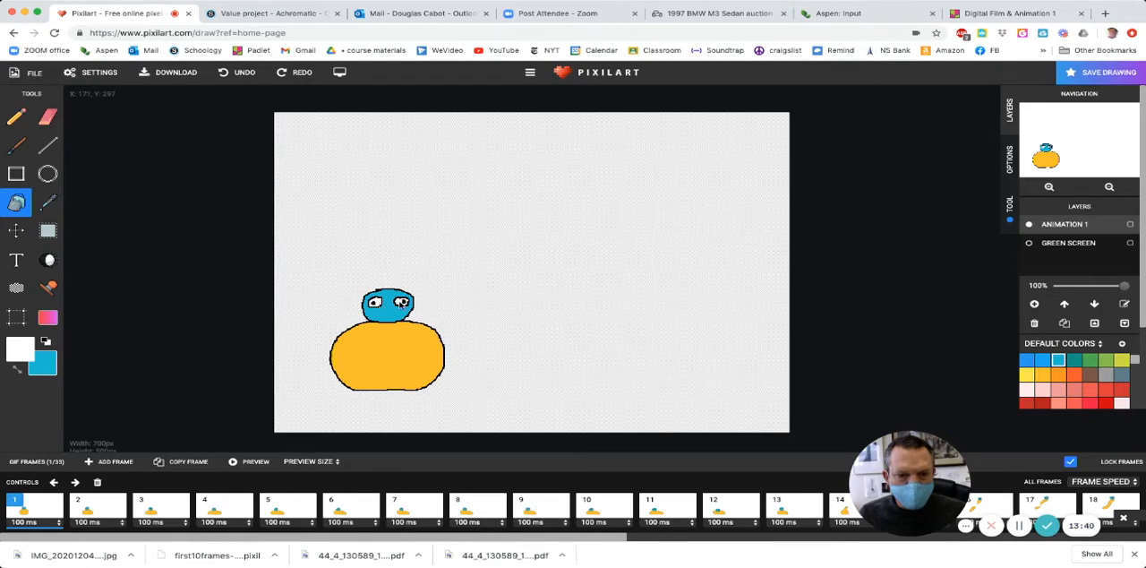
# - Bucket-fill the whites of the character's eyes with white in each of frames 2 to 5
pyautogui.press('Right')
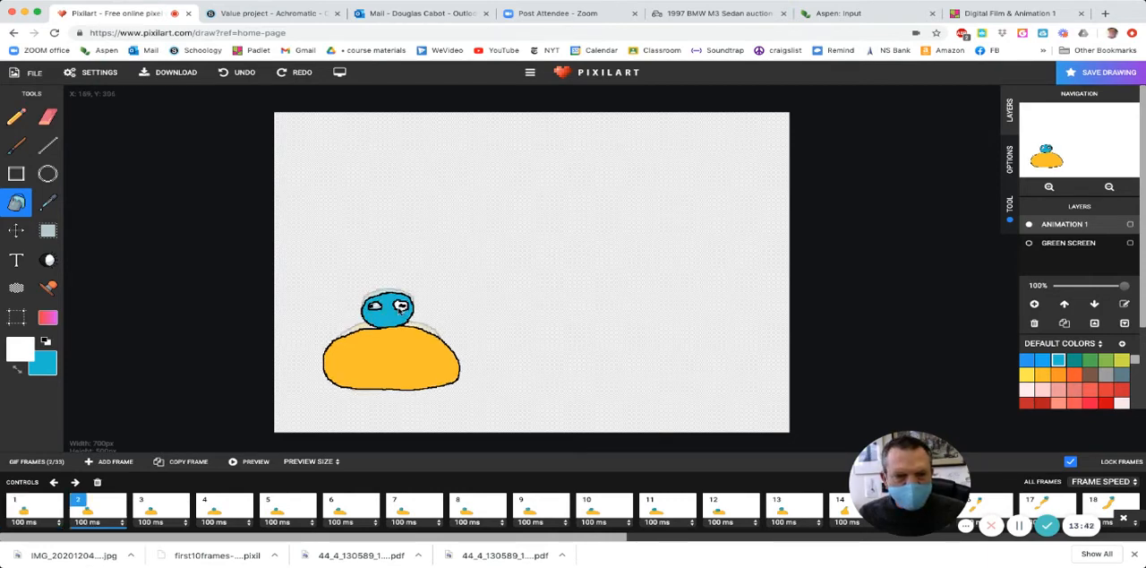
pyautogui.press('Right')
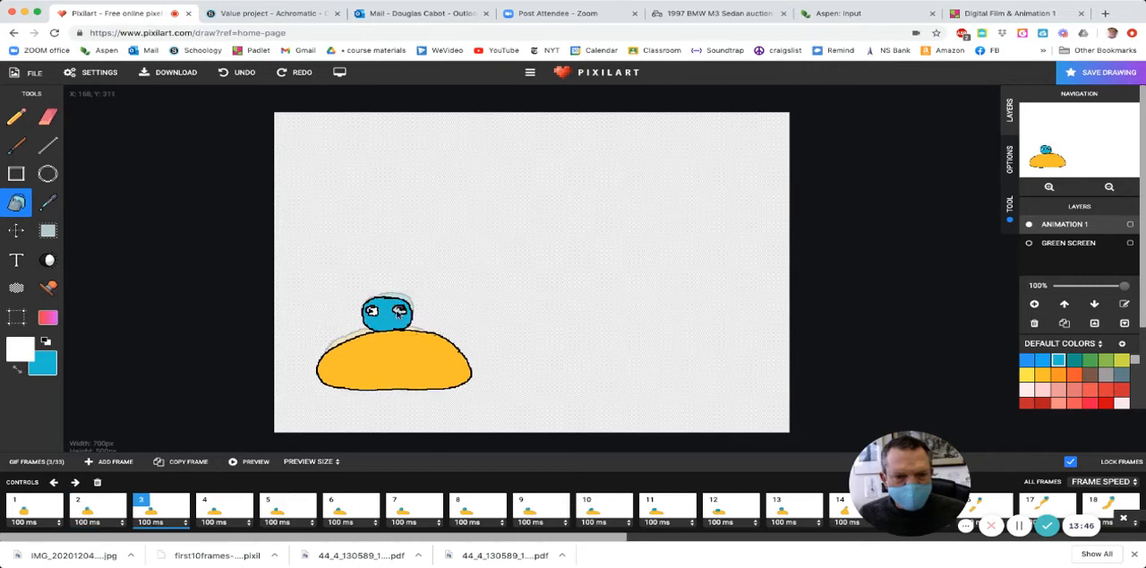
pyautogui.press('Right')
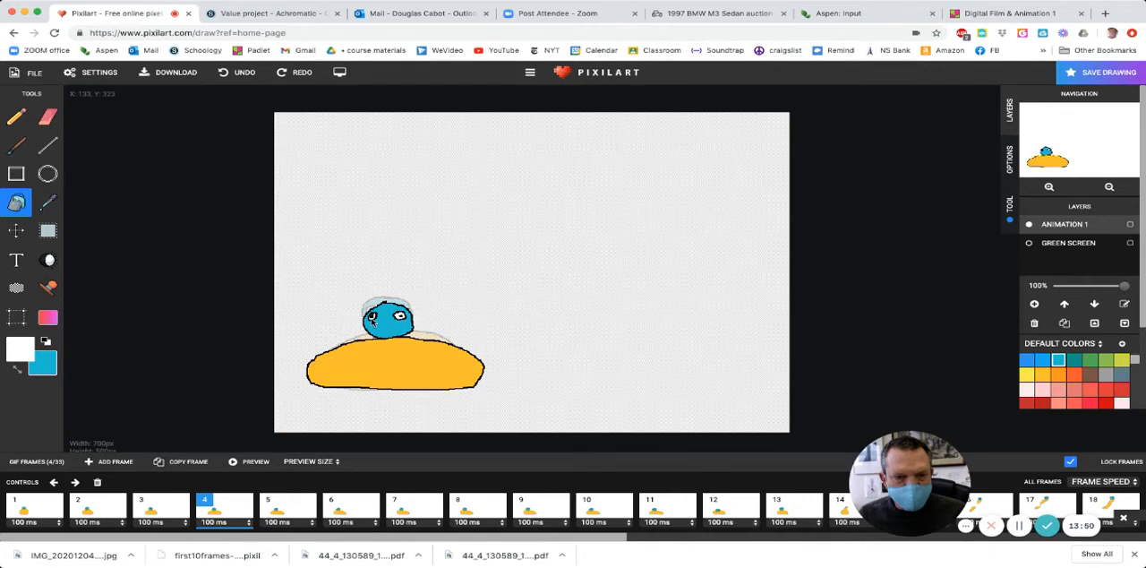
pyautogui.press('Right')
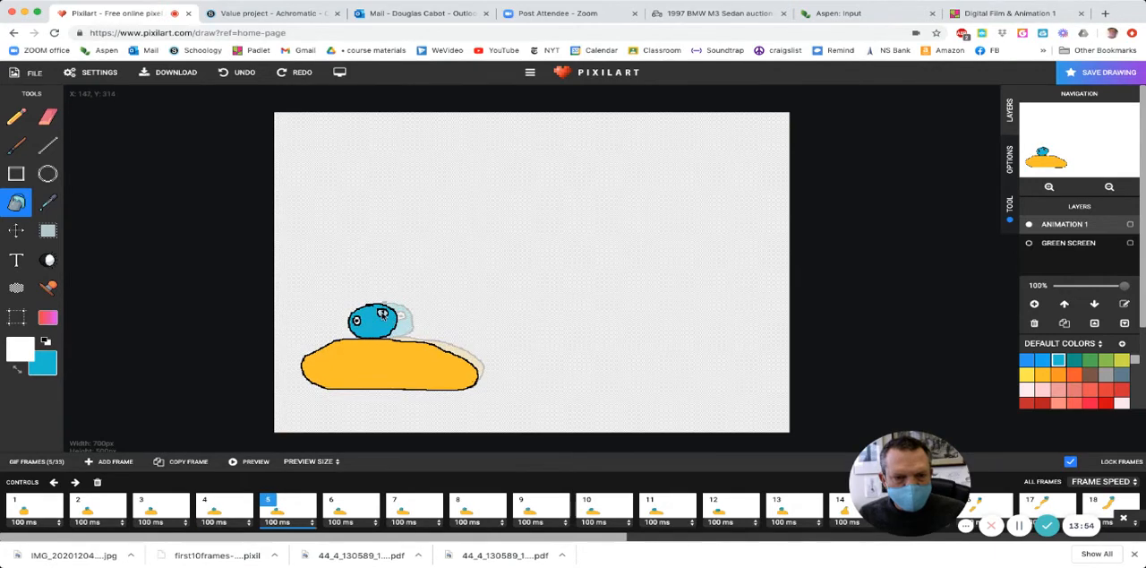
# - Bucket-fill the whites of both eyes with white in frame 6
pyautogui.press('Right')
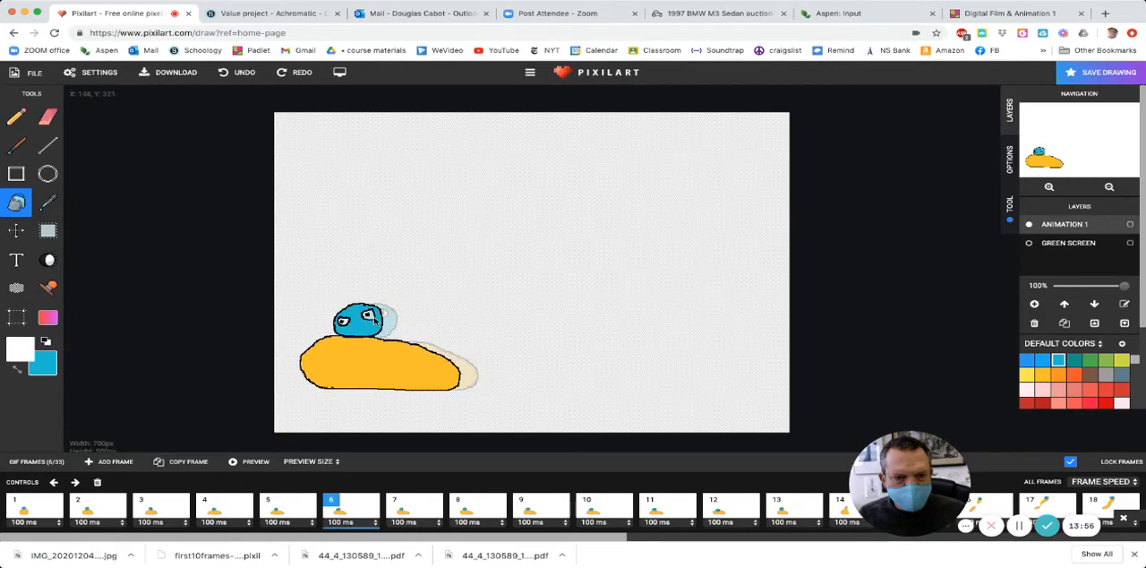
pyautogui.scroll(5, 373, 320)
pyautogui.scroll(-5, 372, 322)
pyautogui.scroll(5, 371, 320)
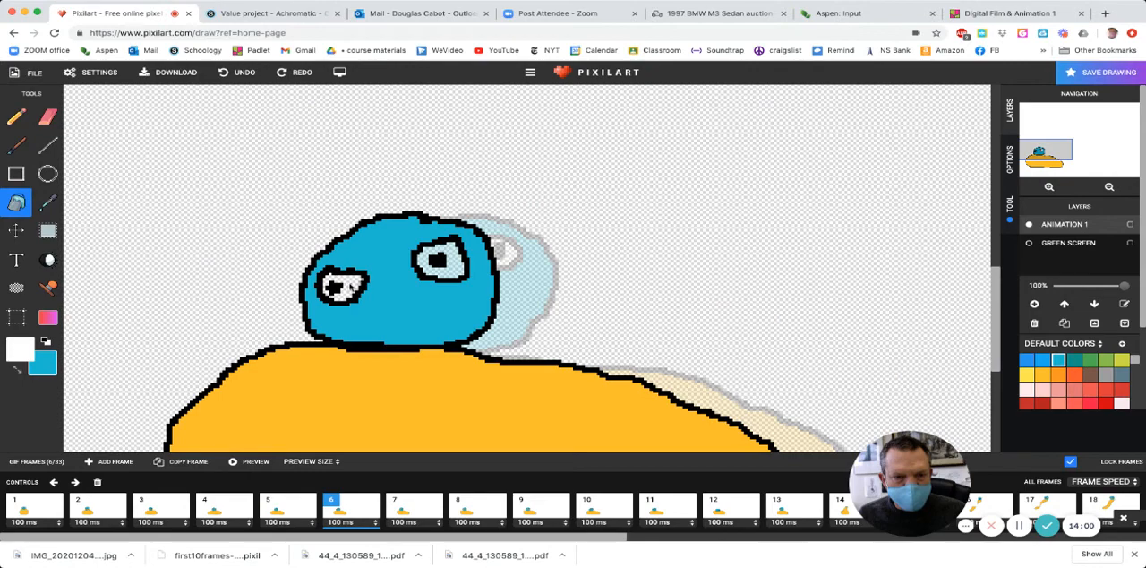
pyautogui.click(454, 271)
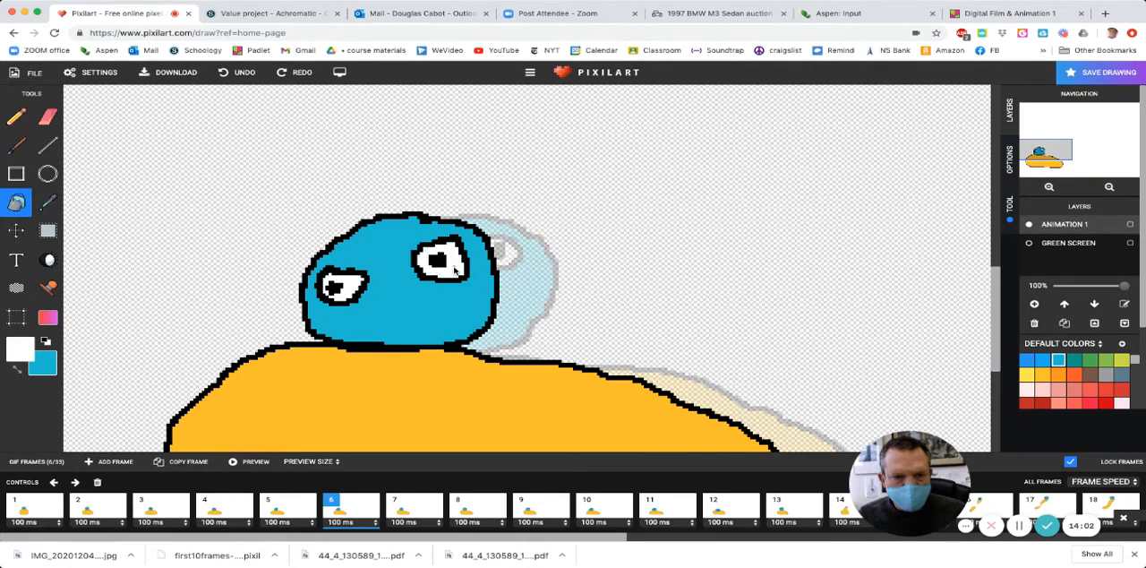
# - Bucket-fill the whites of both eyes with white in frames 7 and 8
pyautogui.press('Right')
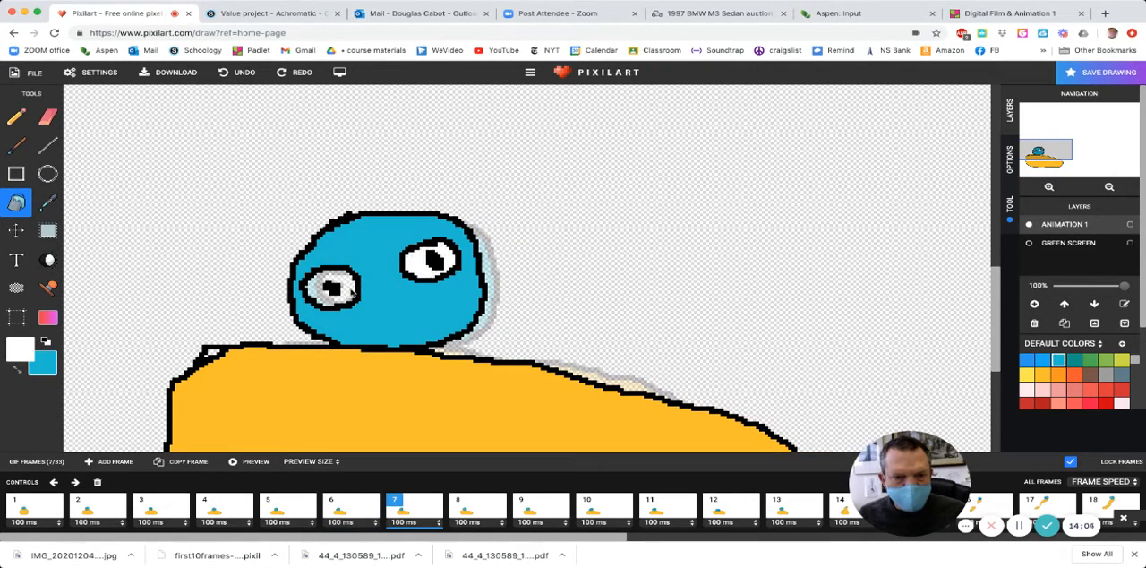
pyautogui.click(354, 291)
pyautogui.press('Right')
pyautogui.click(355, 291)
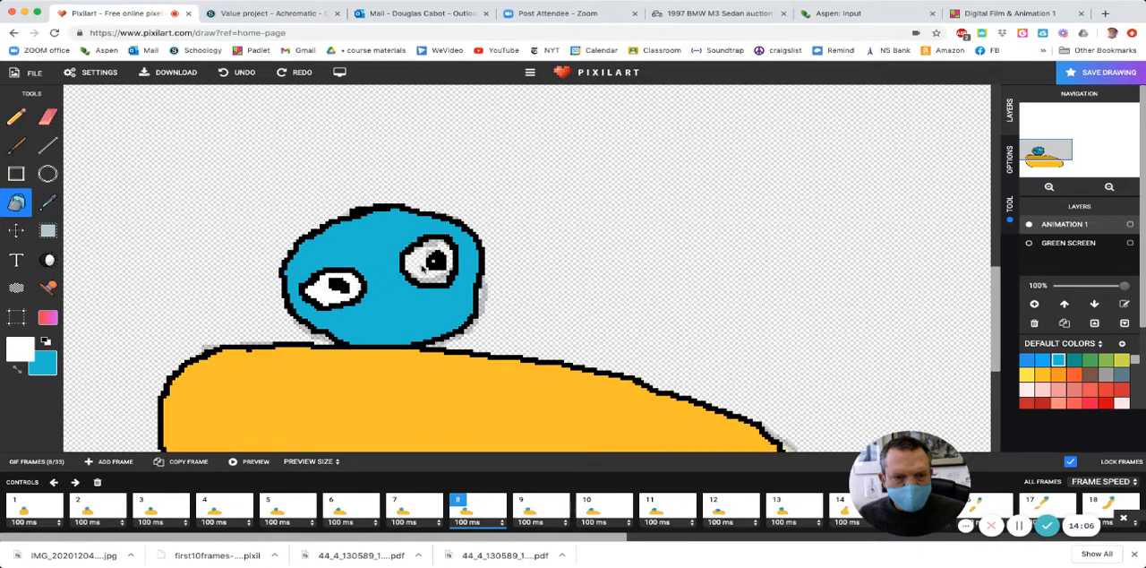
pyautogui.click(423, 269)
# - Bucket-fill the whites of both eyes with white in frames 9 and 10
pyautogui.press('Right')
pyautogui.click(424, 270)
pyautogui.click(324, 287)
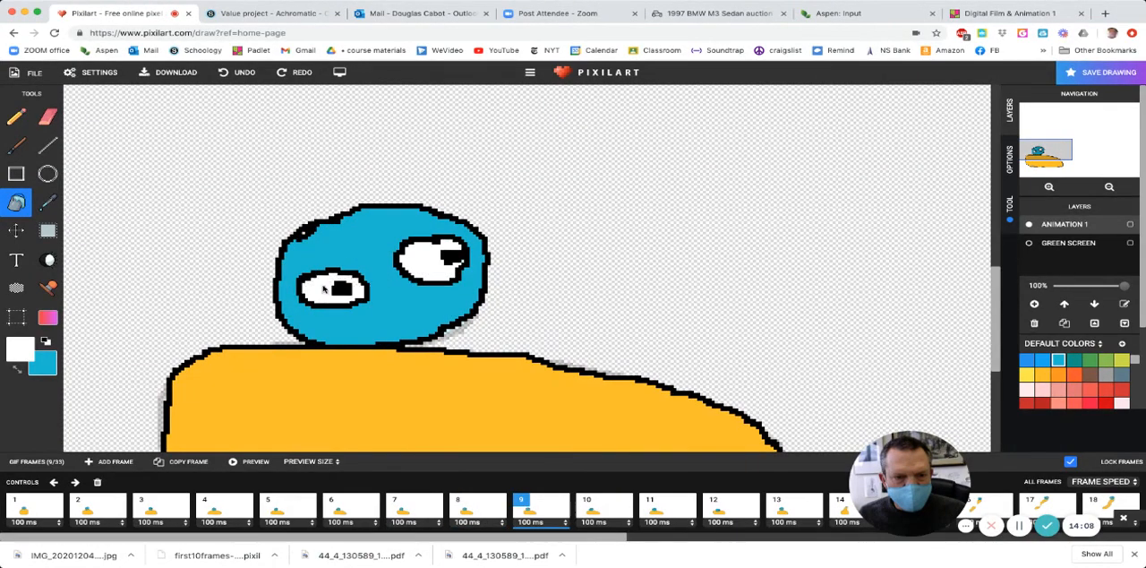
pyautogui.press('Right')
pyautogui.click(326, 292)
pyautogui.click(424, 279)
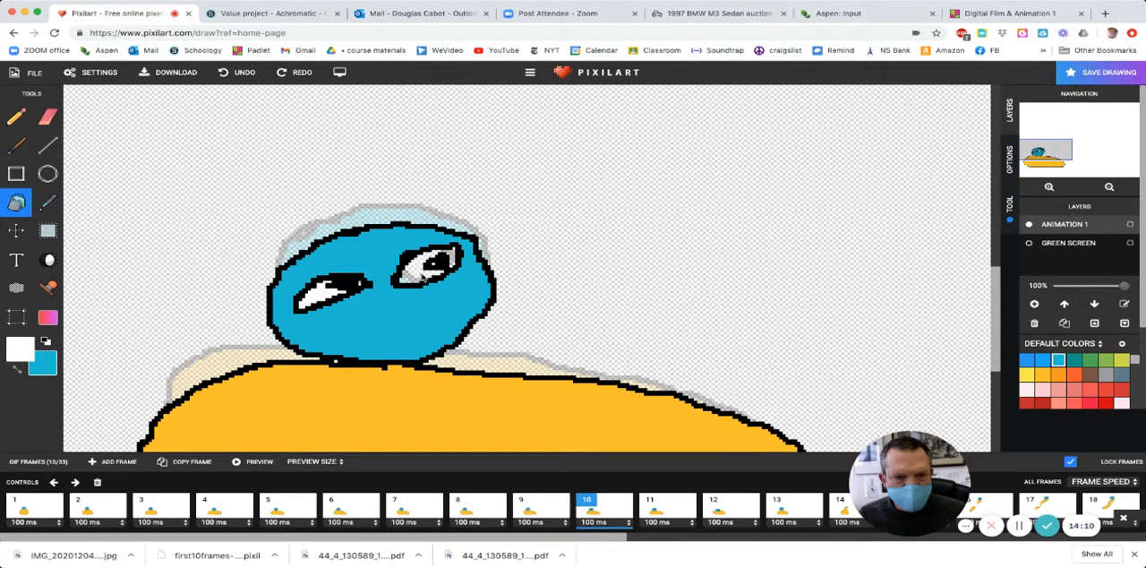
# - Skip the closed-eye frames 11 and 12 and bucket-fill the whites of both eyes with white in frames 13 and 14
pyautogui.press('Right')
pyautogui.press('Right')
pyautogui.press('Right')
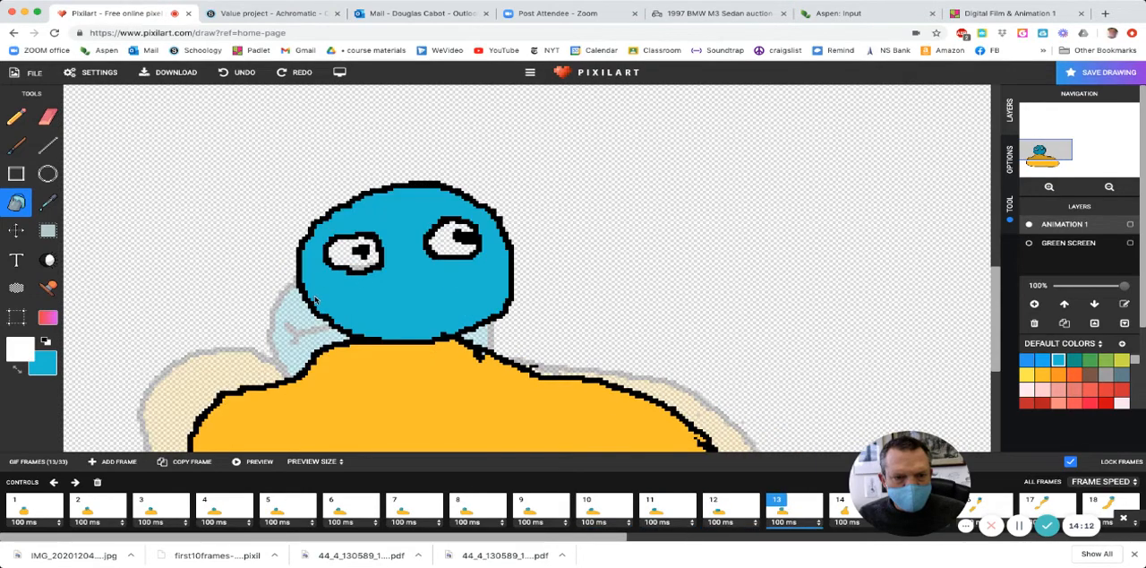
pyautogui.click(346, 261)
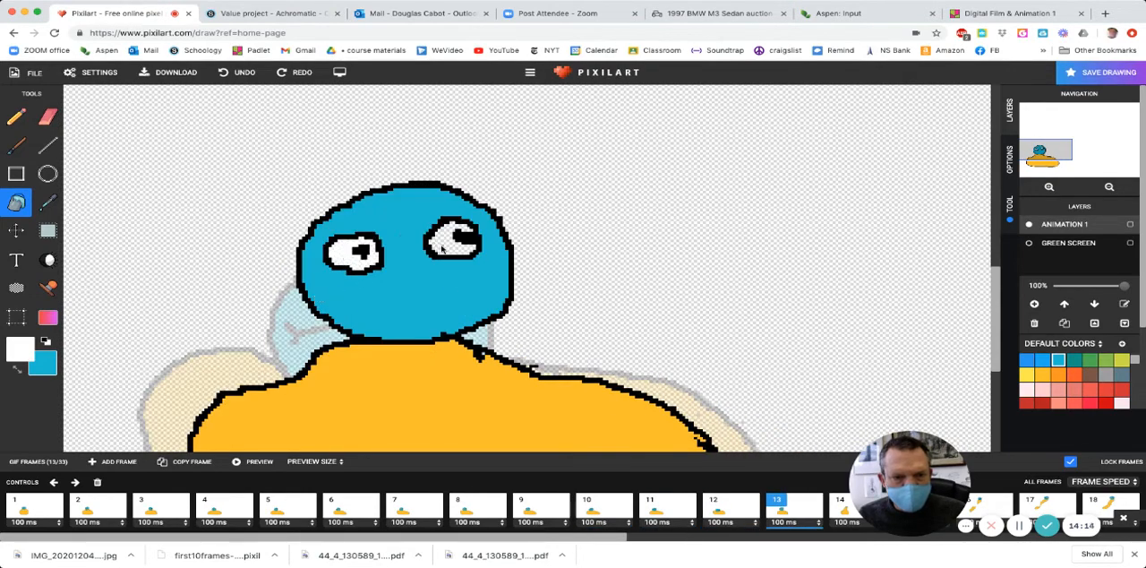
pyautogui.click(435, 248)
pyautogui.press('Right')
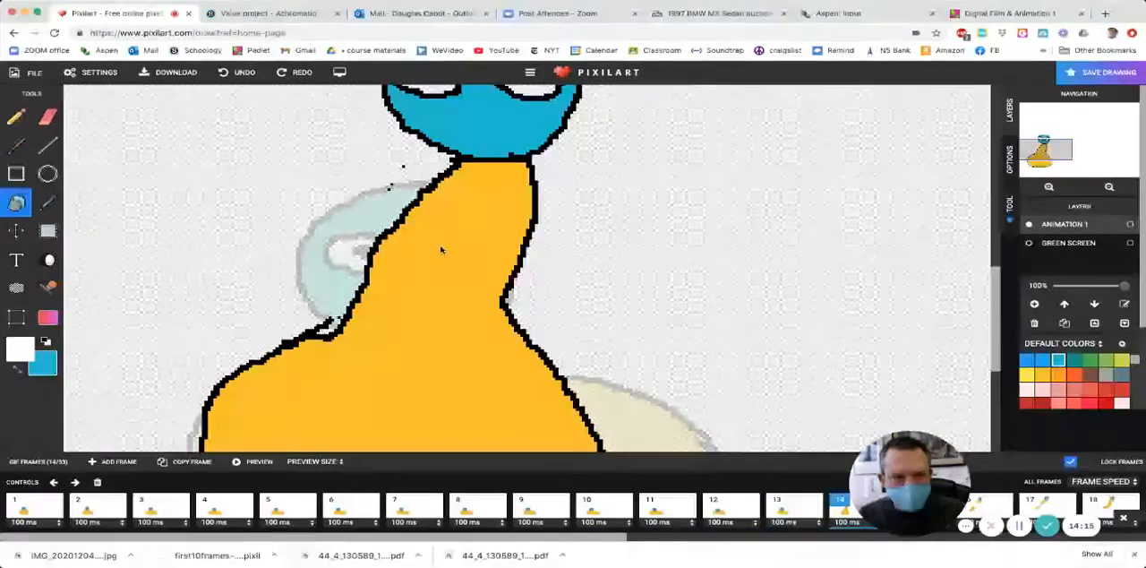
pyautogui.click(437, 93)
pyautogui.click(535, 93)
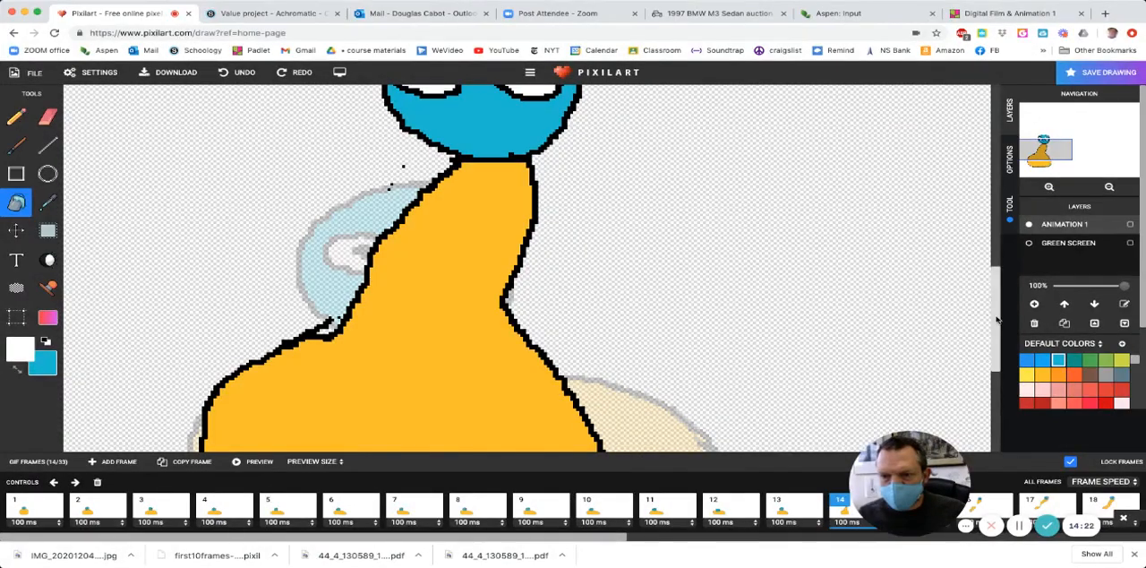
pyautogui.moveTo(997, 321); pyautogui.dragTo(998, 246)
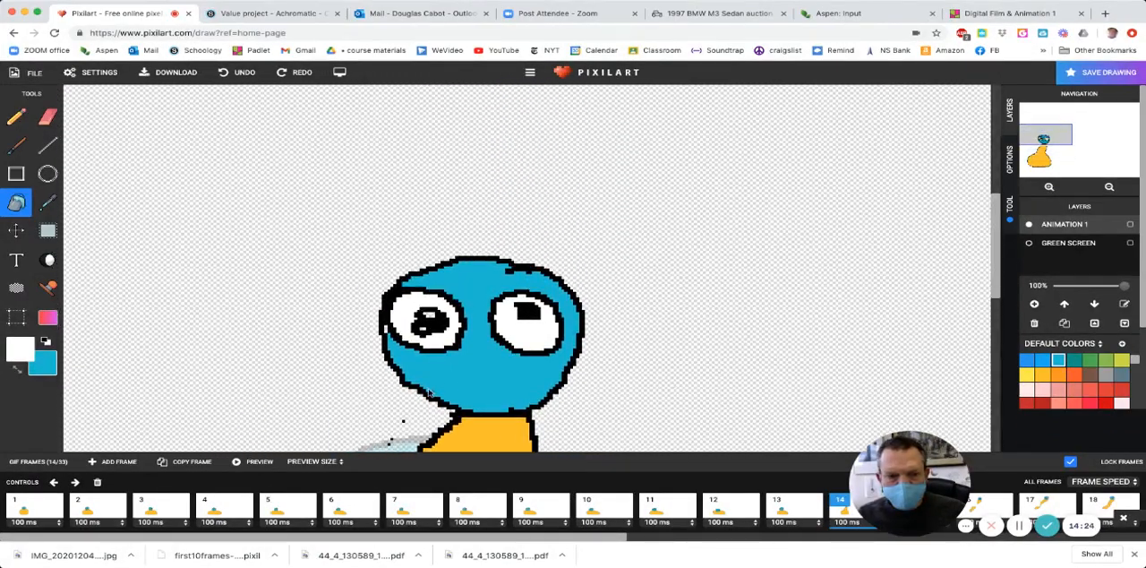
# - Bucket-fill the whites of the character's eyes with white in each of frames 15 to 17
pyautogui.press('Right')
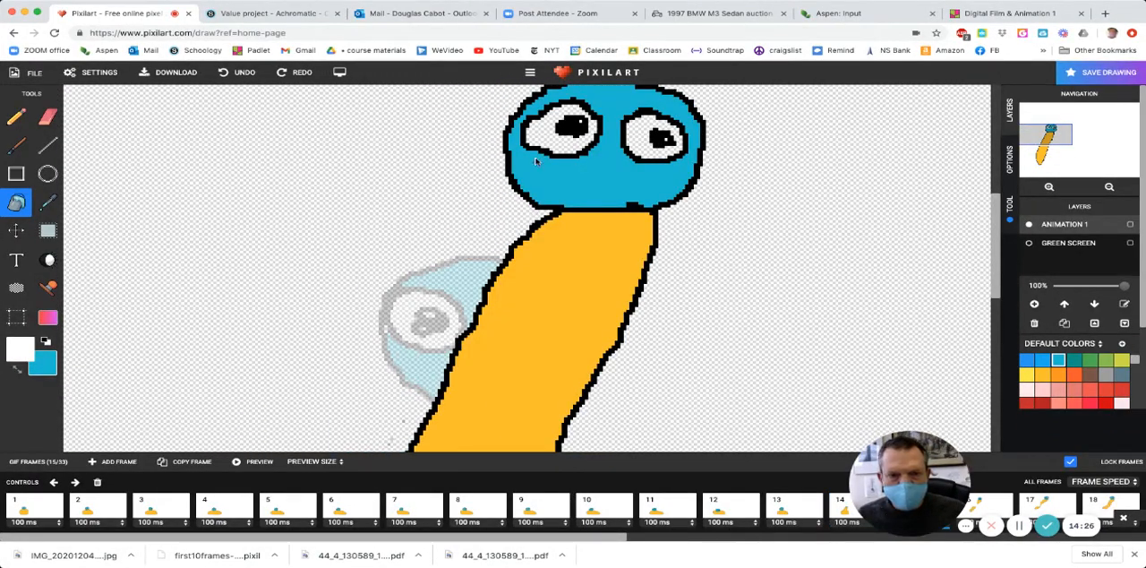
pyautogui.press('Right')
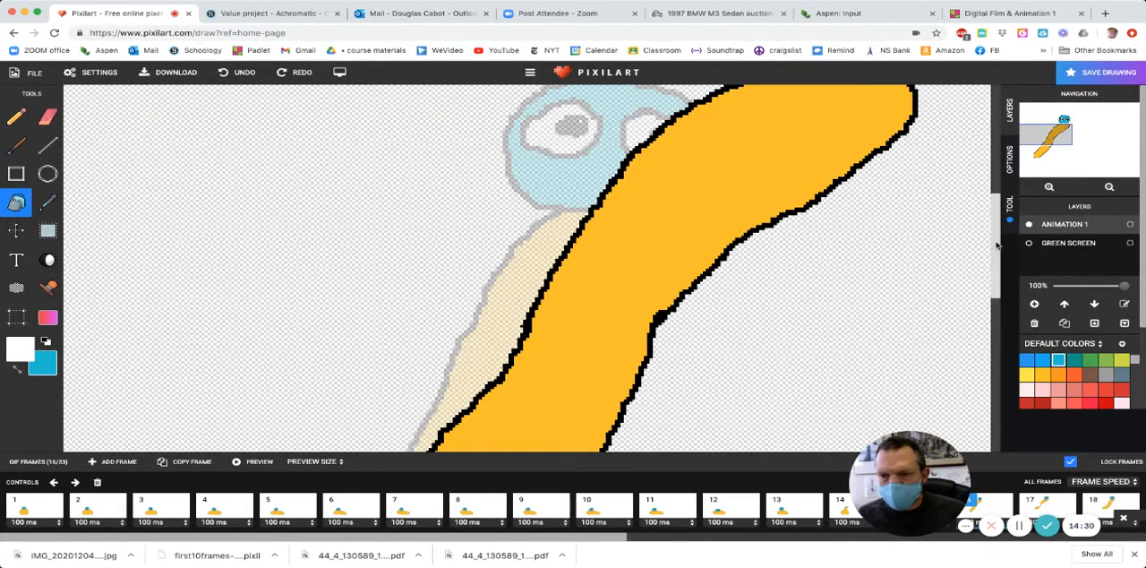
pyautogui.moveTo(995, 246); pyautogui.dragTo(974, 182)
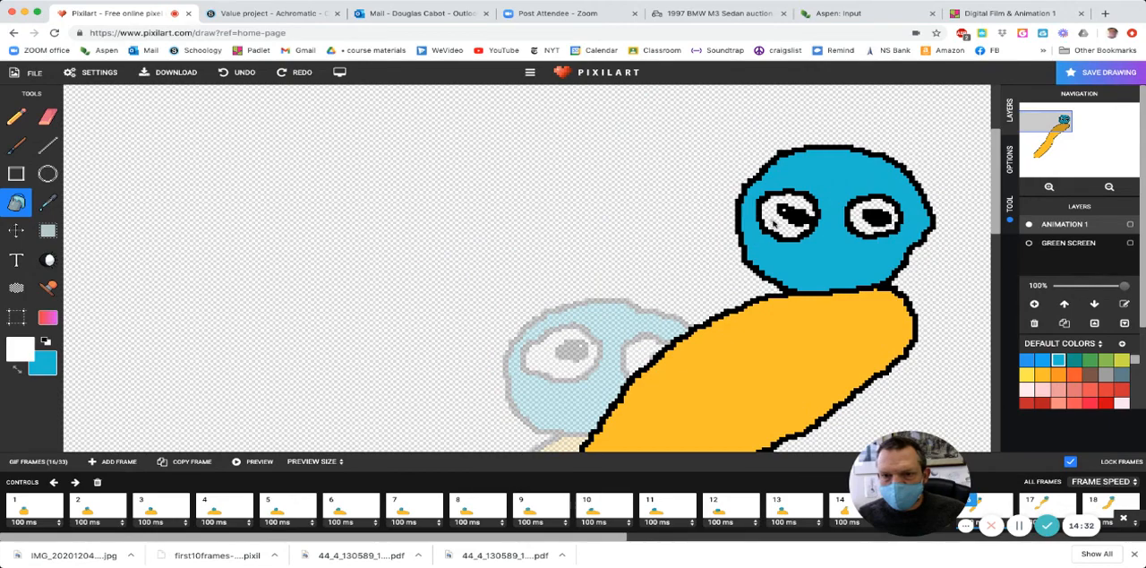
pyautogui.press('Right')
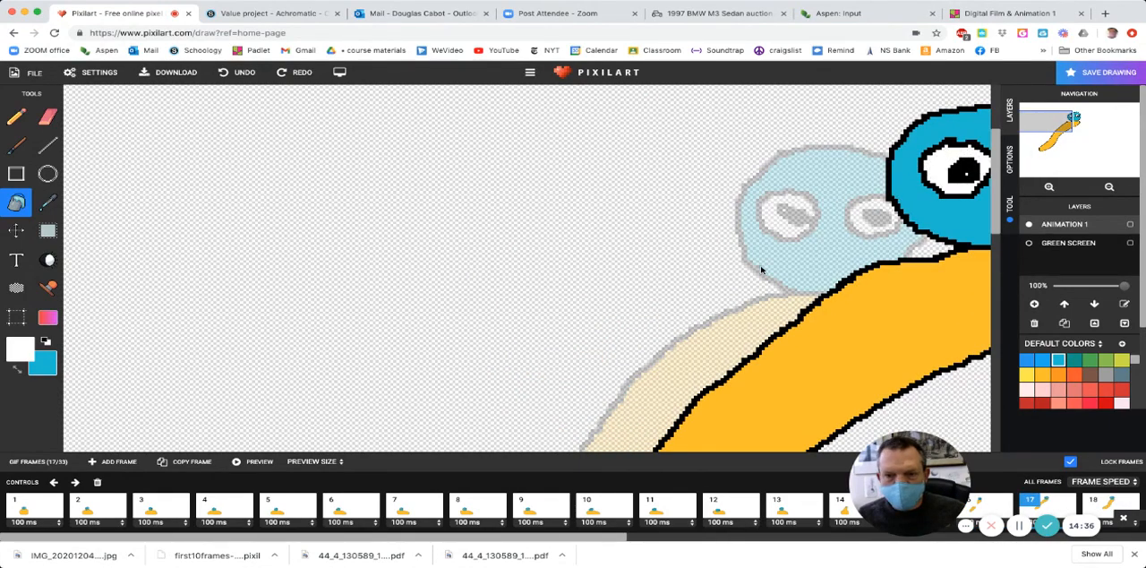
pyautogui.scroll(-5, 761, 269)
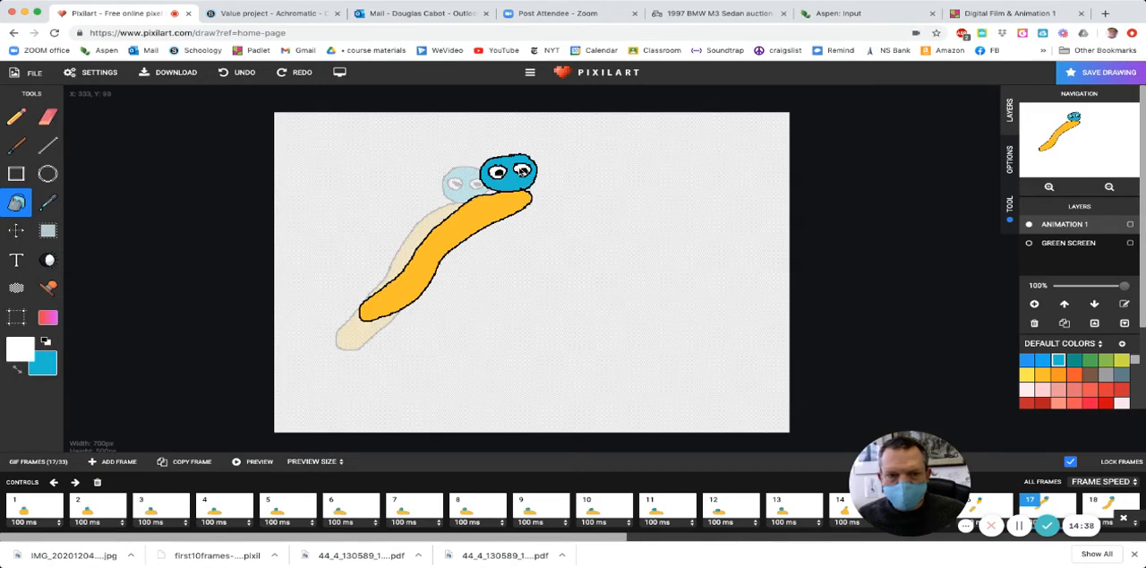
# - Bucket-fill the whites of the character's eyes with white in each of frames 18 to 22
pyautogui.press('Right')
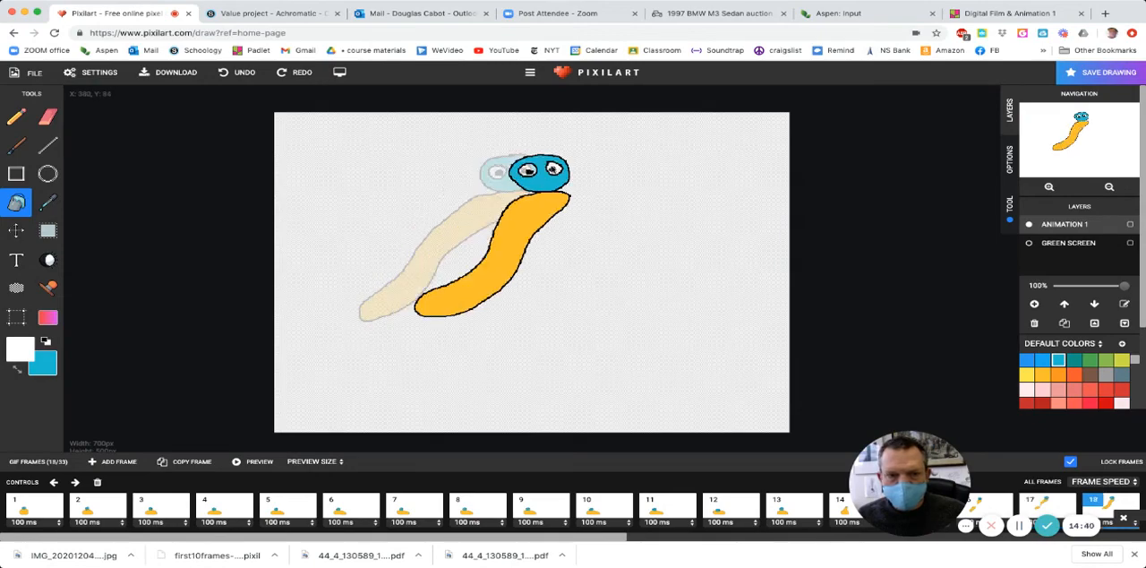
pyautogui.press('Right')
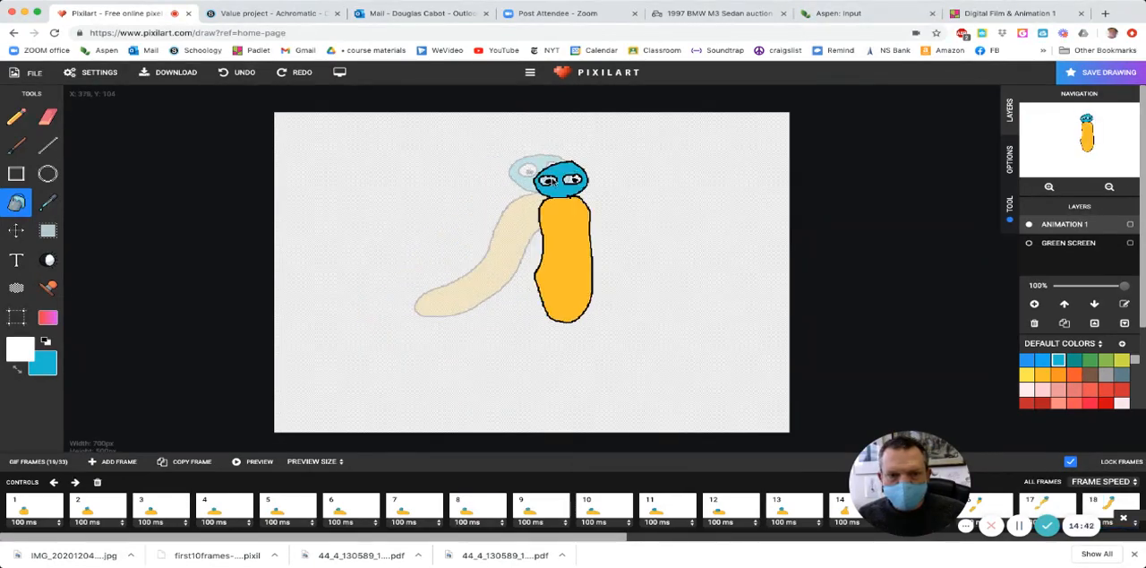
pyautogui.press('Right')
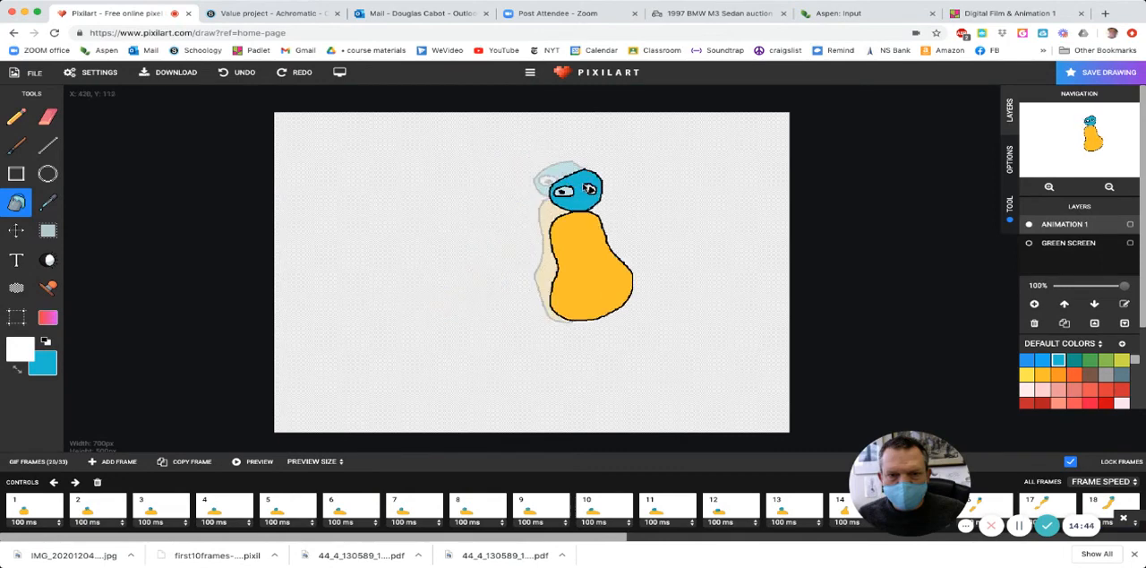
pyautogui.press('Right')
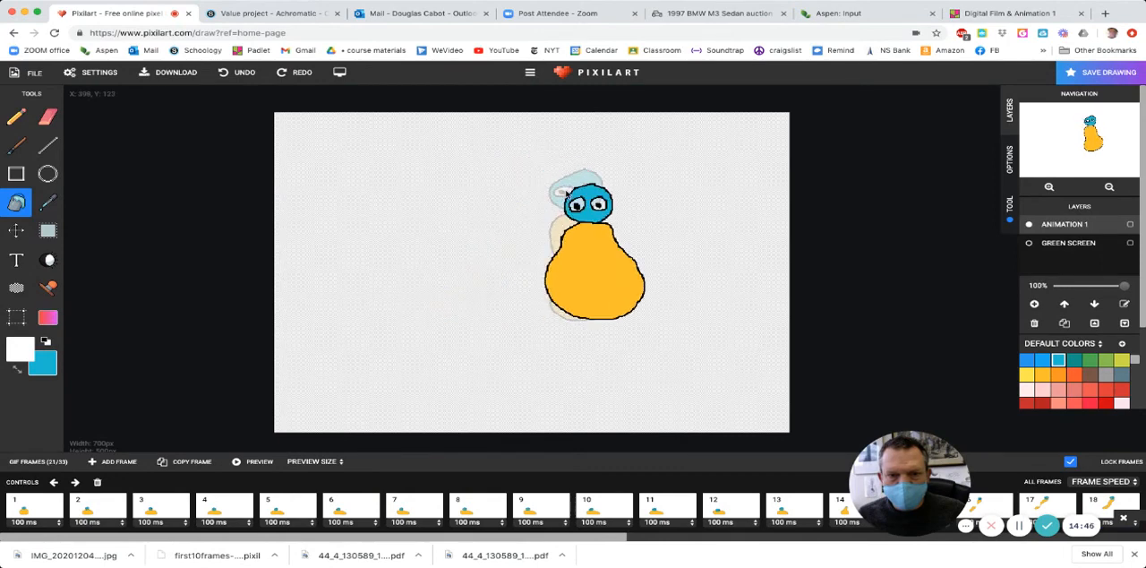
pyautogui.press('Right')
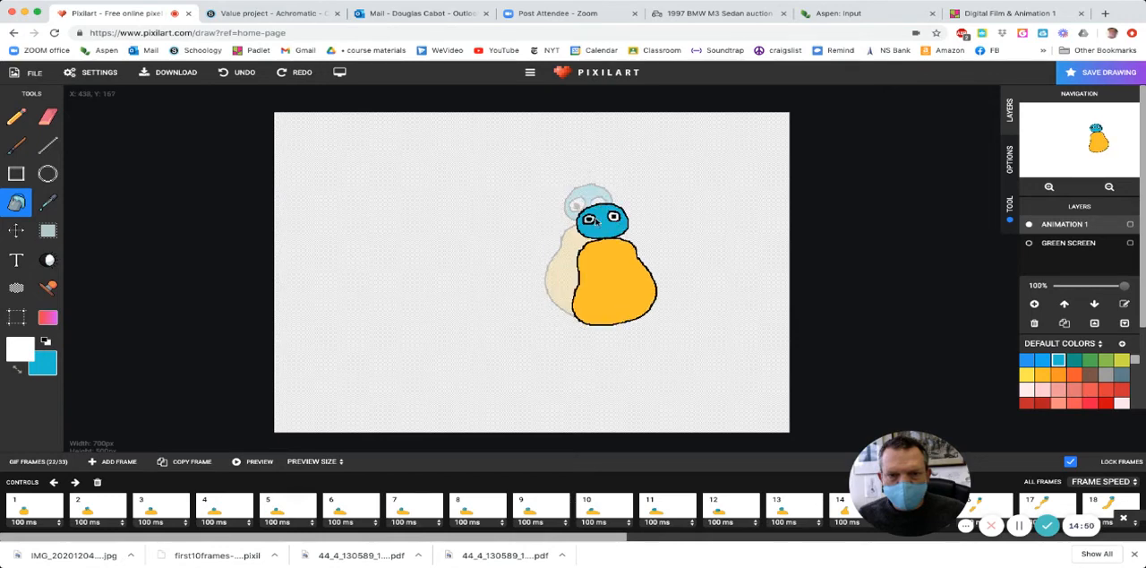
# - Bucket-fill the whites of both eyes with white in frames 23 and 28, skipping the closed-eye frames 24 to 27
pyautogui.press('Right')
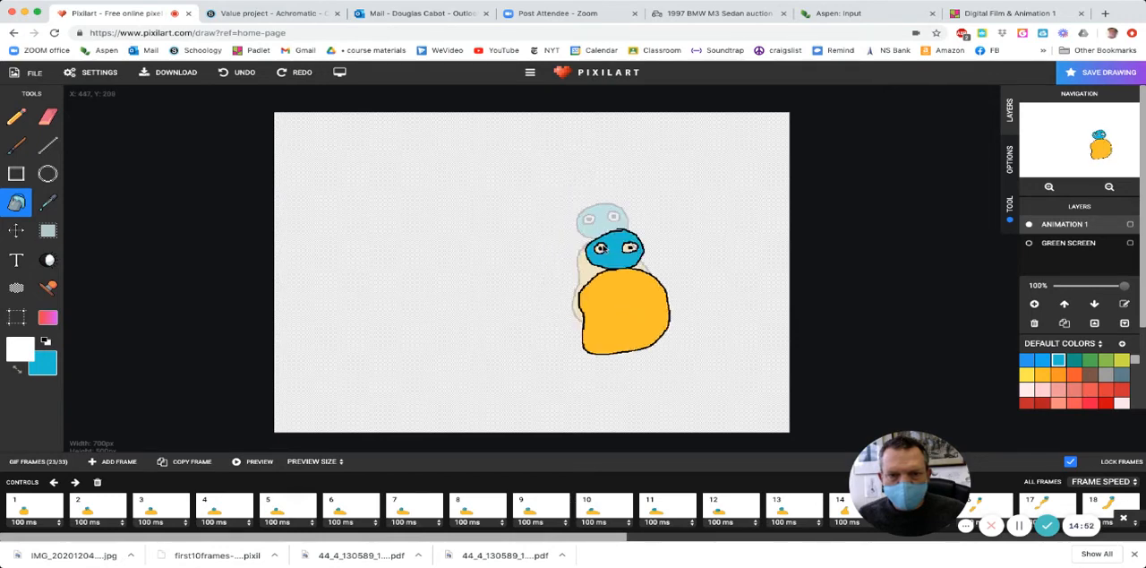
pyautogui.press('Right')
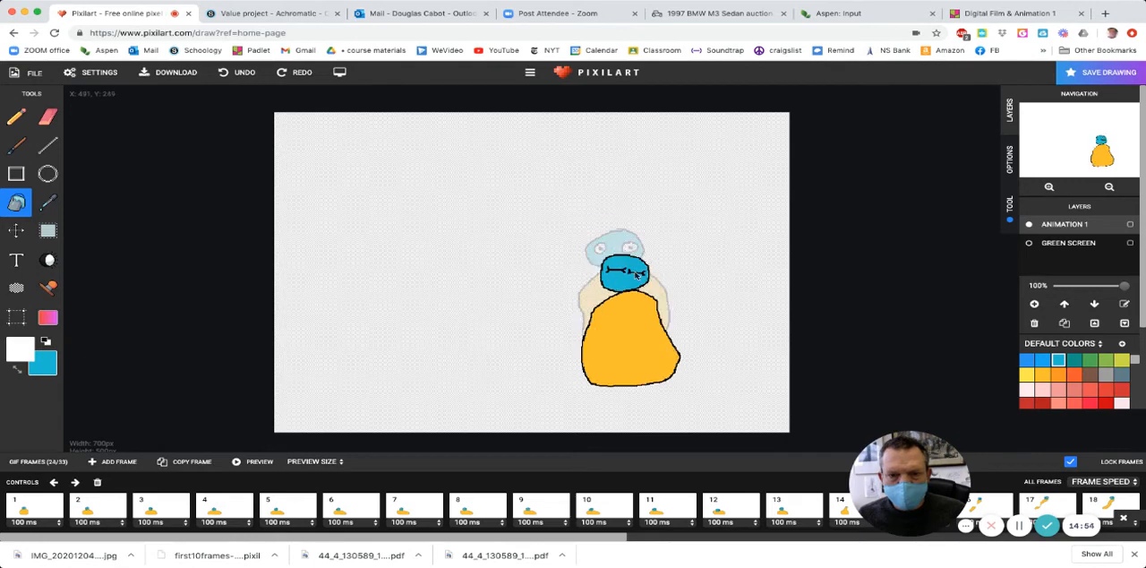
pyautogui.press('Right')
pyautogui.press('Right')
pyautogui.press('Right')
pyautogui.press('Right')
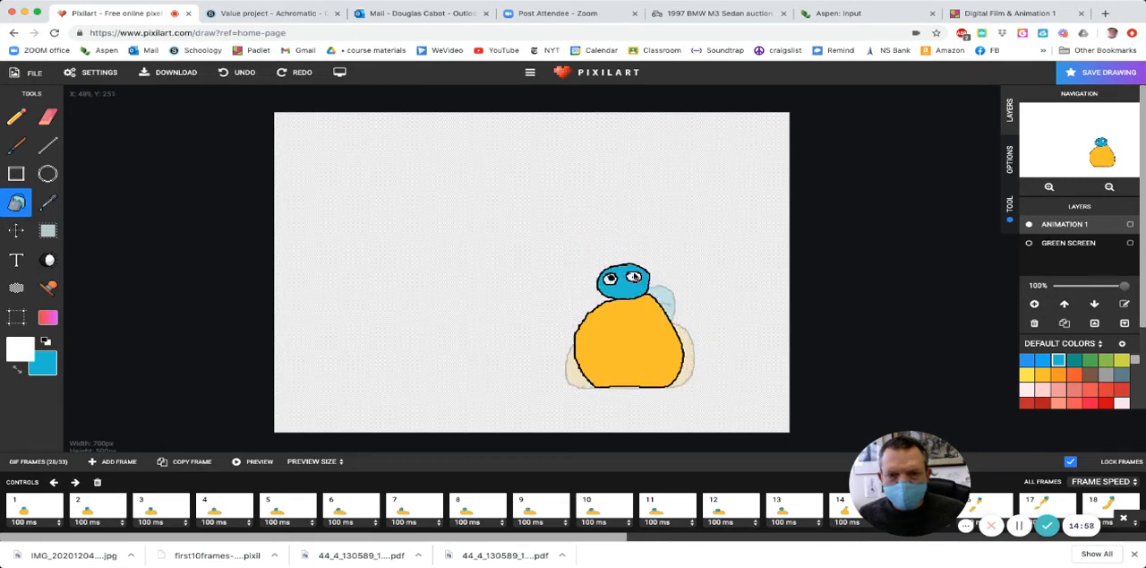
# - Bucket-fill the whites of both eyes with white in each of frames 29 to 33
pyautogui.press('Right')
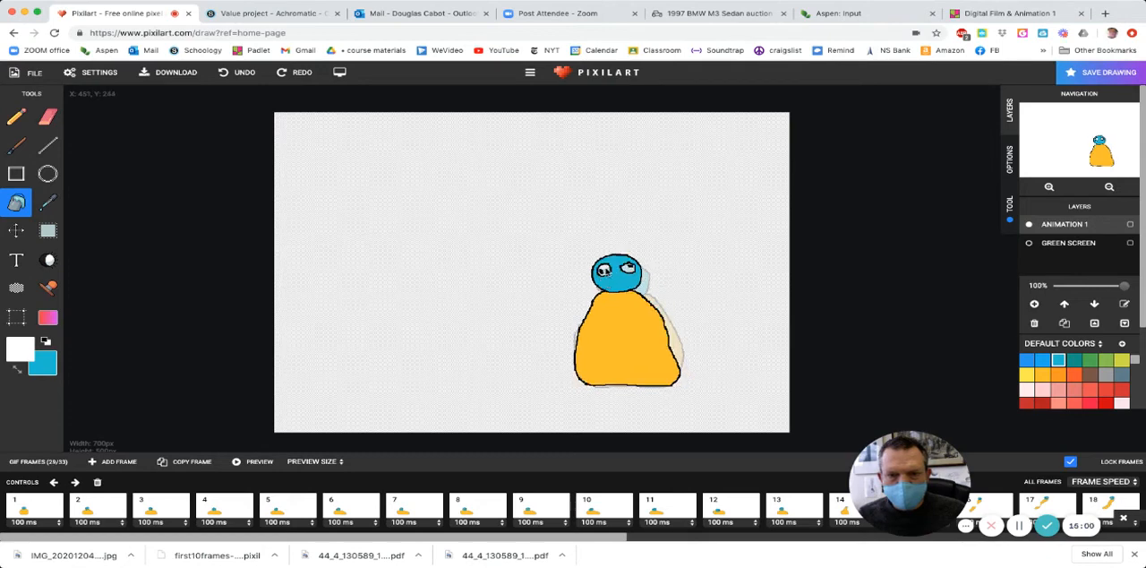
pyautogui.press('Right')
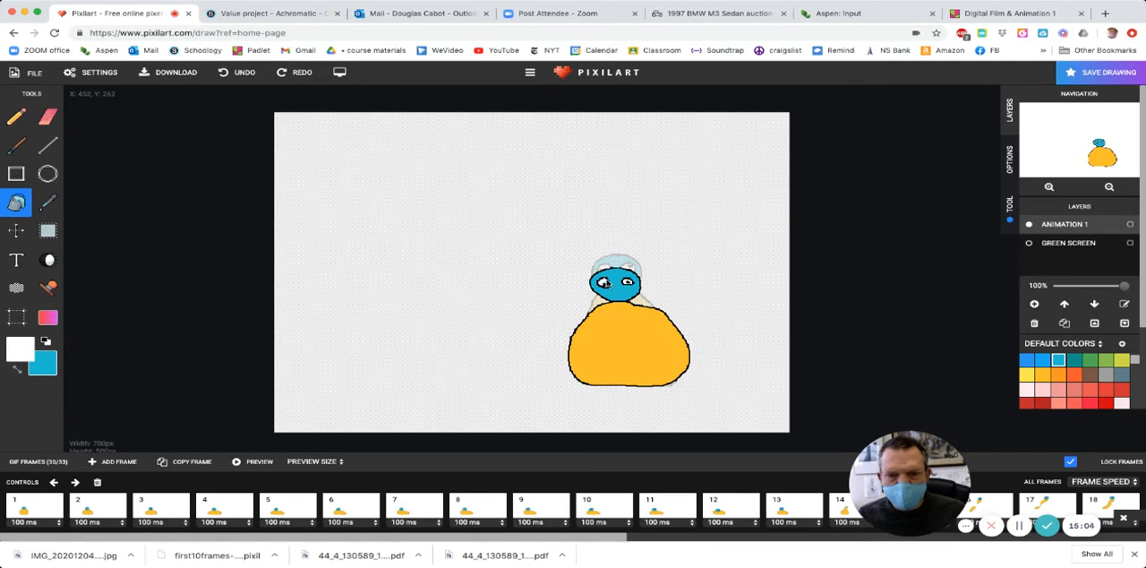
pyautogui.press('Right')
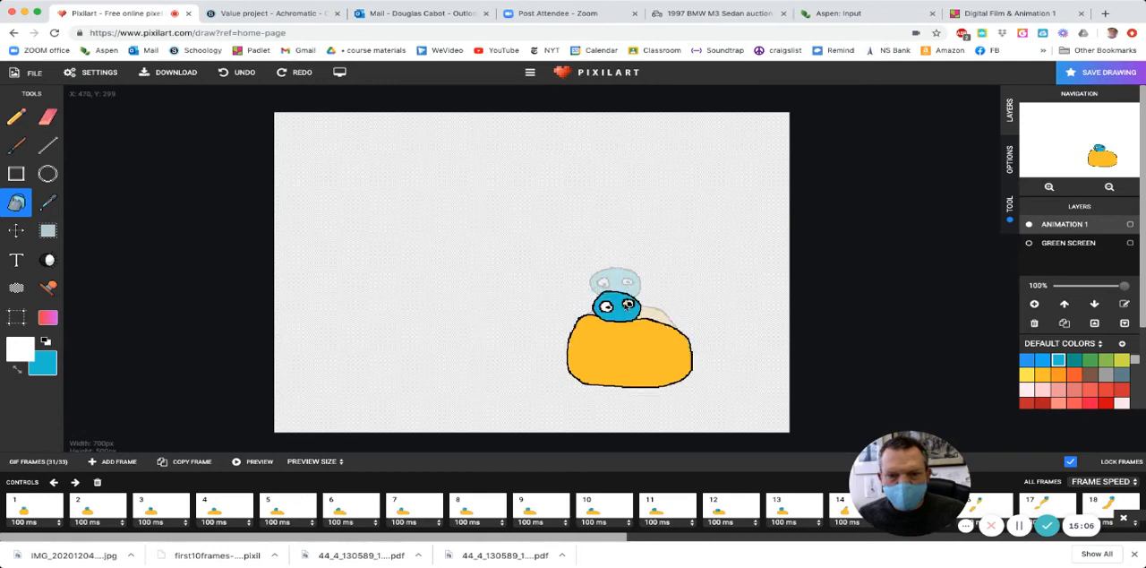
pyautogui.press('Right')
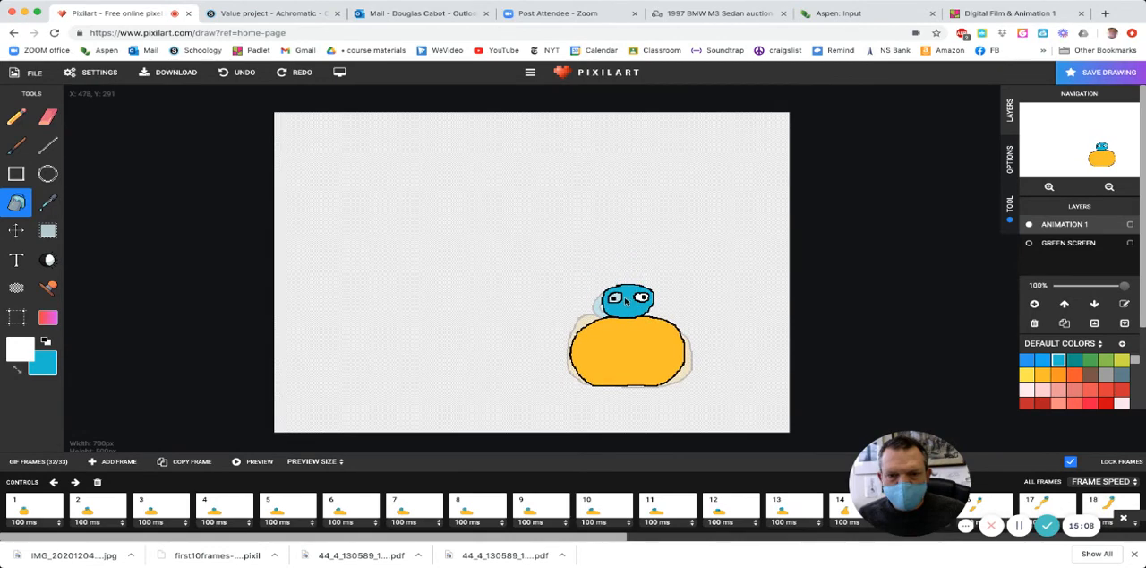
pyautogui.press('Right')
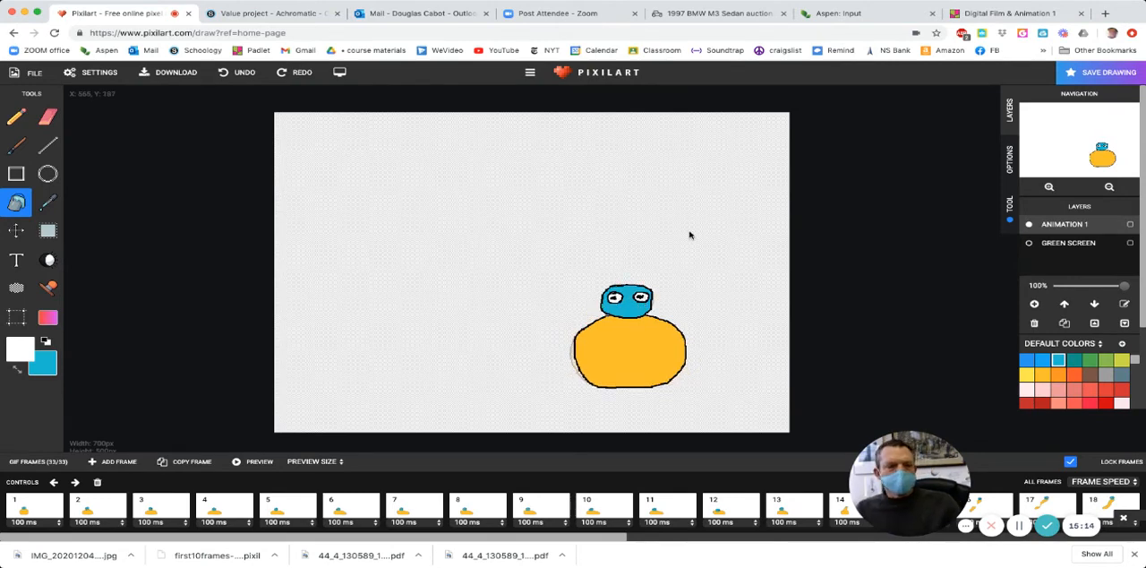
# - Return to frame 1 and turn on the Green Screen layer's visibility in each of frames 1 to 5
pyautogui.click(39, 509)
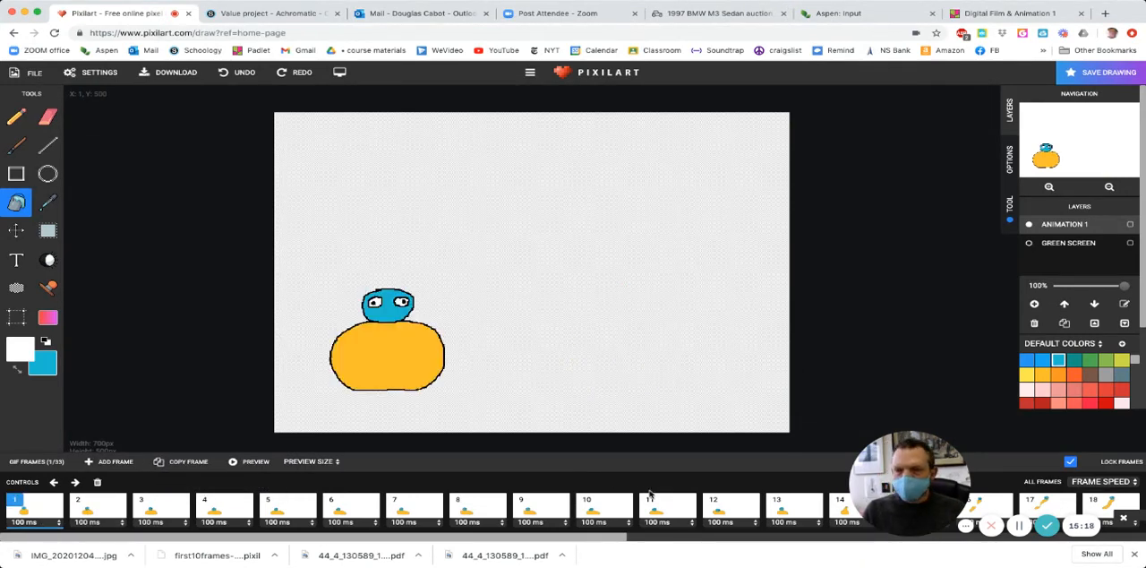
pyautogui.click(1029, 246)
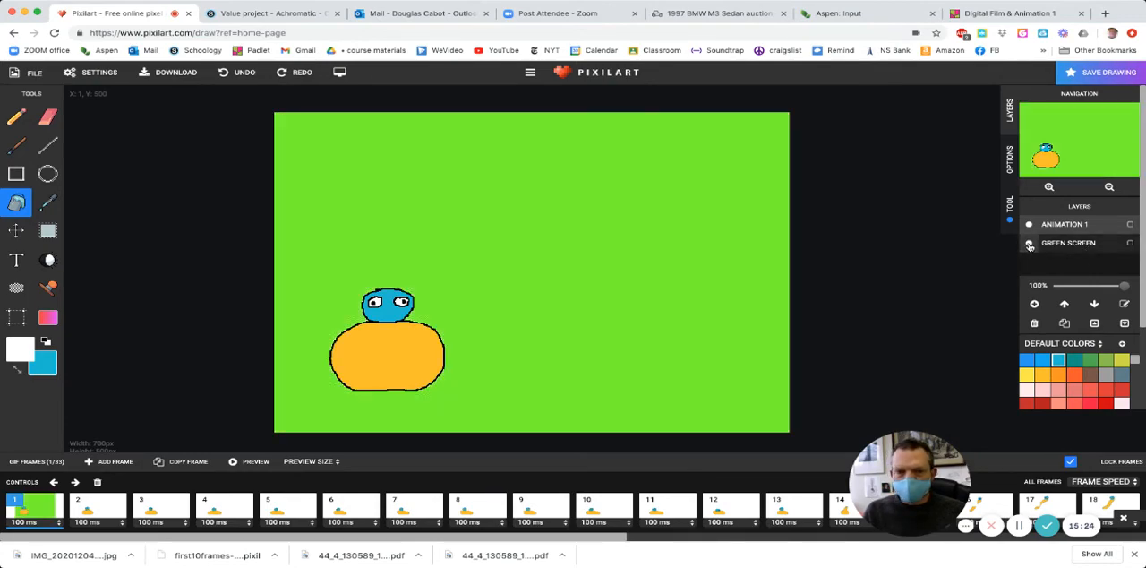
pyautogui.click(1030, 245)
pyautogui.press('Right')
pyautogui.click(1029, 245)
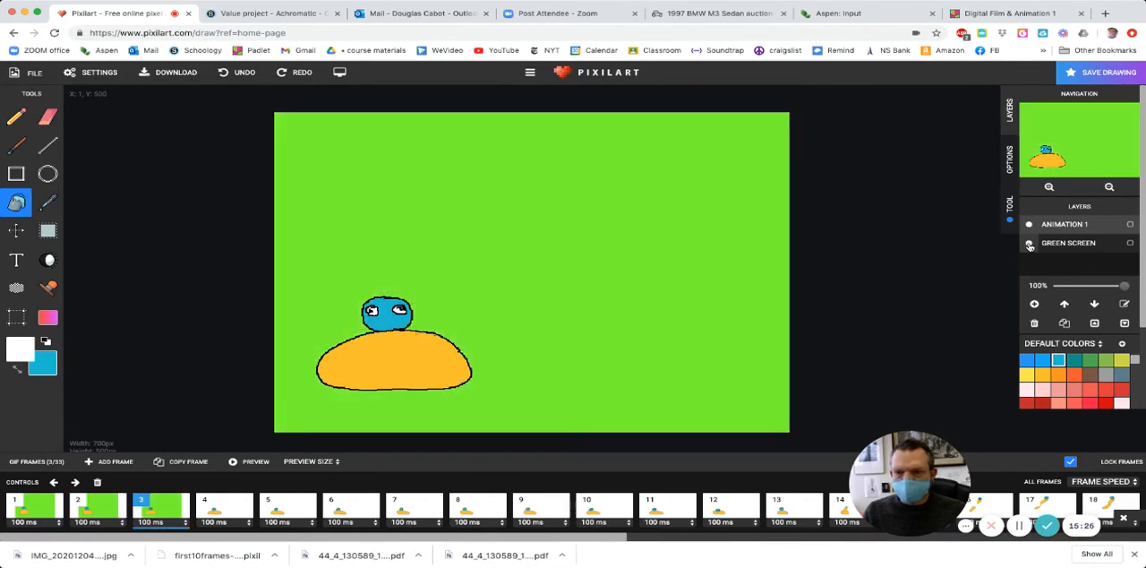
pyautogui.press('Right')
pyautogui.click(1030, 246)
pyautogui.press('Right')
pyautogui.click(1030, 245)
# - Make the Green Screen layer visible in each of frames 6 to 10
pyautogui.press('Right')
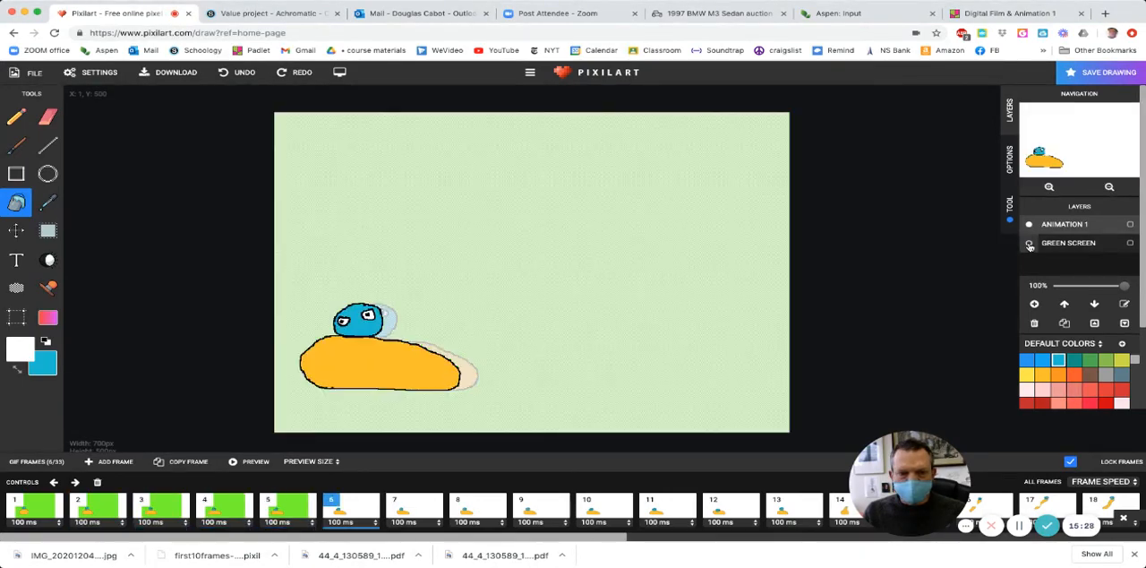
pyautogui.click(1030, 245)
pyautogui.press('Right')
pyautogui.click(1030, 245)
pyautogui.press('Right')
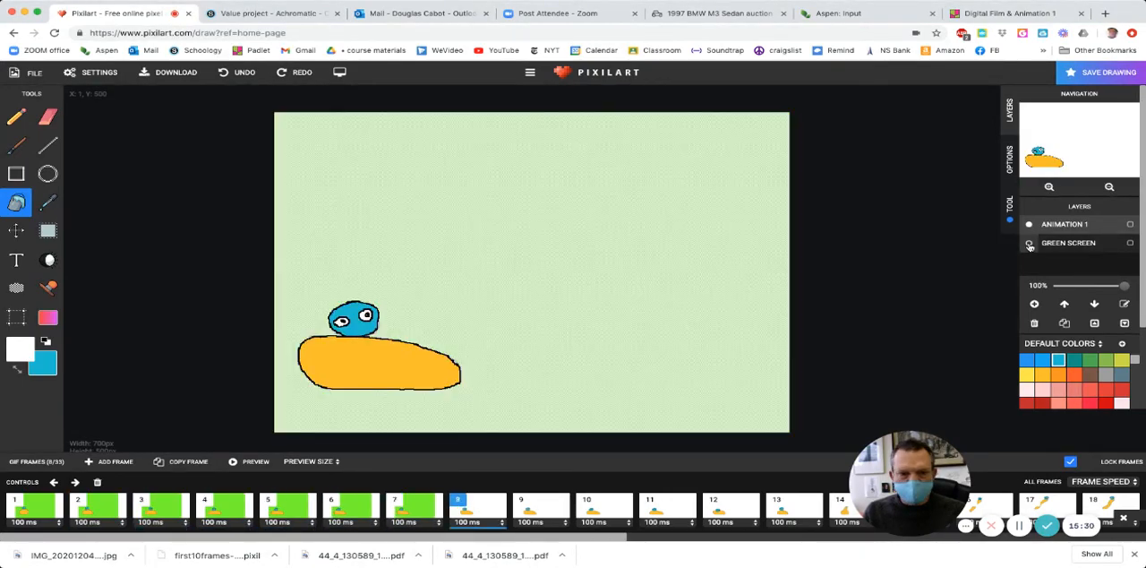
pyautogui.click(1030, 245)
pyautogui.press('Right')
pyautogui.click(1029, 246)
pyautogui.press('Right')
pyautogui.click(1030, 245)
# - Make the Green Screen layer visible in each of frames 11 to 15
pyautogui.press('Right')
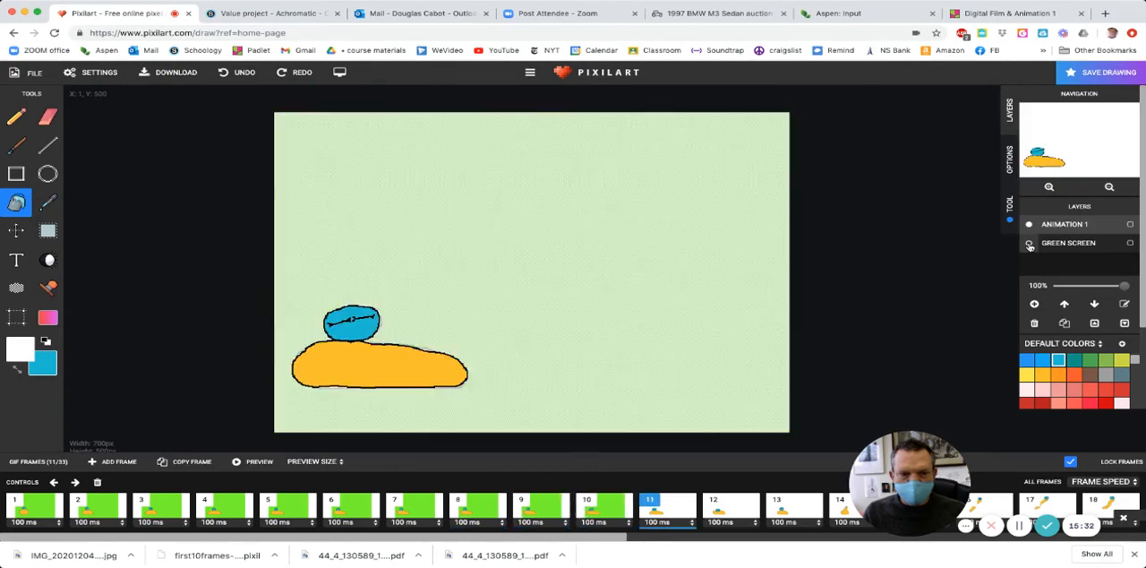
pyautogui.click(1029, 245)
pyautogui.press('Right')
pyautogui.click(1030, 246)
pyautogui.press('Right')
pyautogui.click(1029, 245)
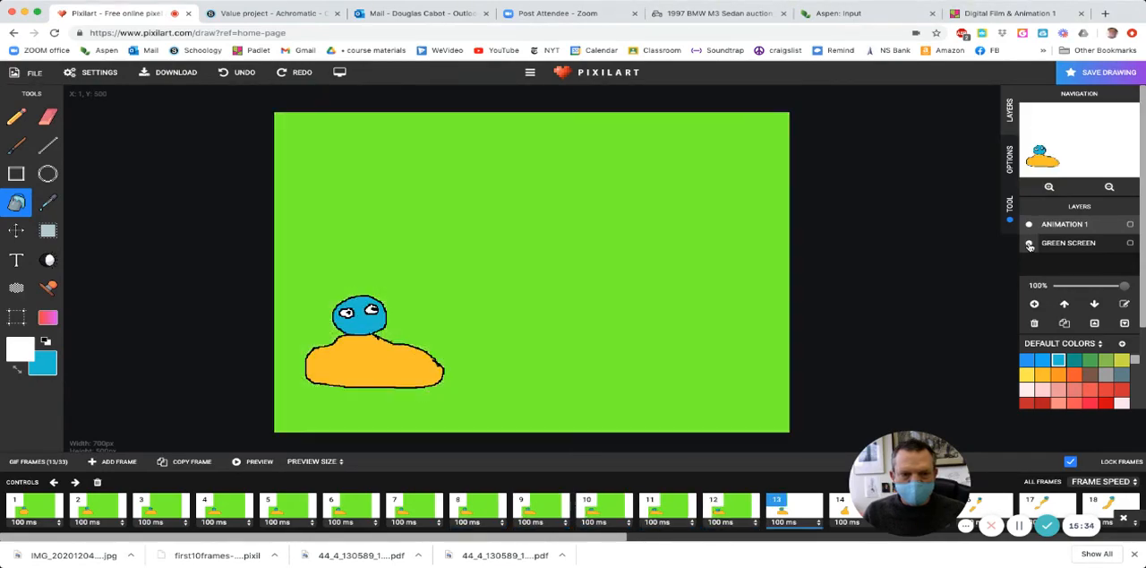
pyautogui.press('Right')
pyautogui.click(1030, 245)
pyautogui.press('Right')
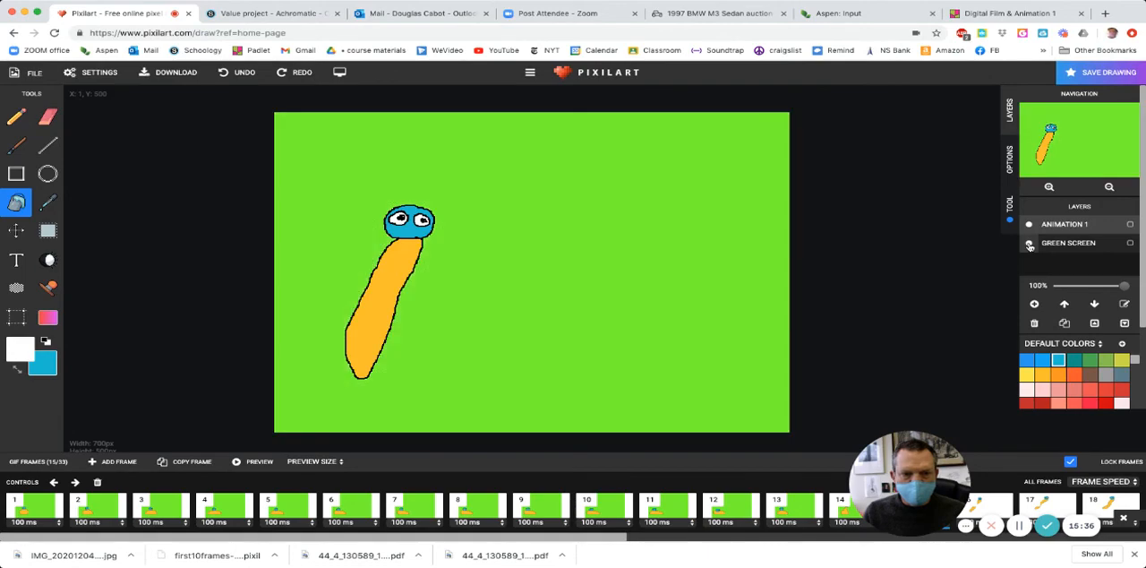
# - Make the Green Screen layer visible in each of frames 16 to 20
pyautogui.press('Right')
pyautogui.click(1030, 245)
pyautogui.press('Right')
pyautogui.click(1029, 245)
pyautogui.press('Right')
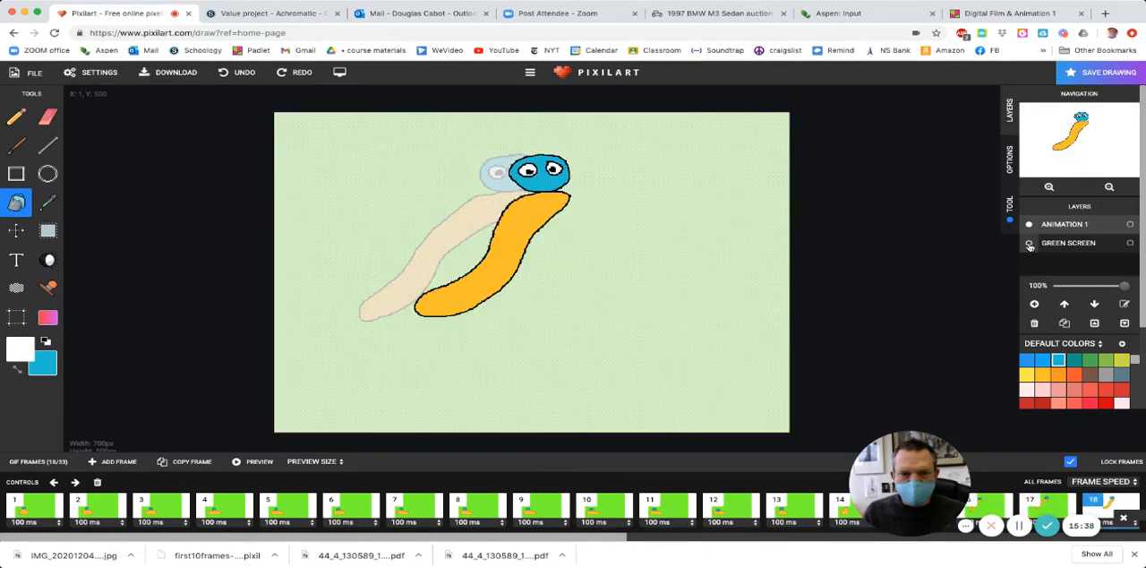
pyautogui.click(1030, 245)
pyautogui.press('Right')
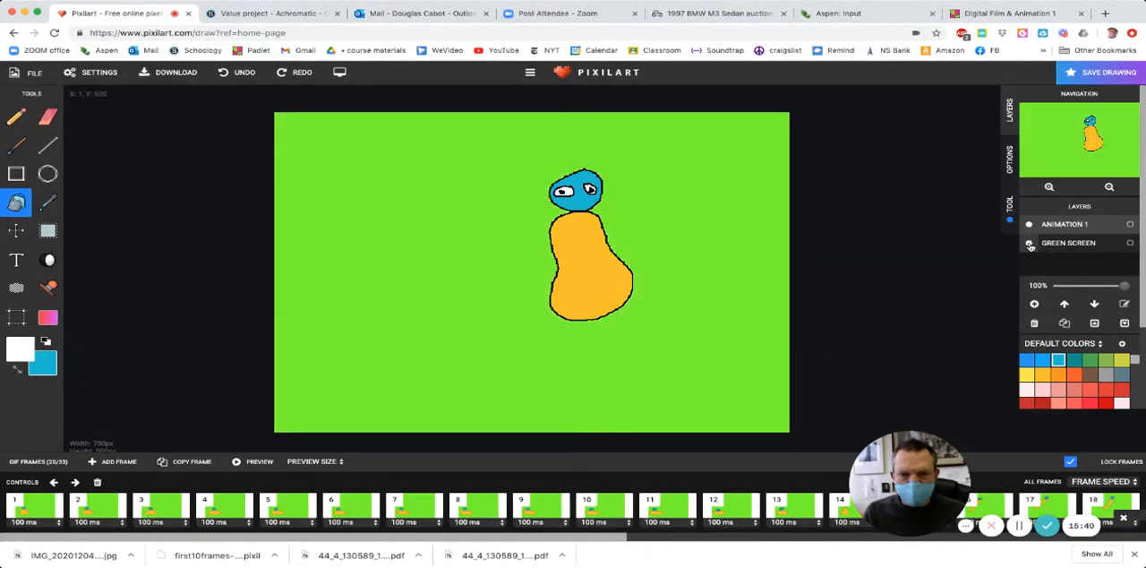
# - Make the Green Screen layer visible in each of frames 21 to 25
pyautogui.click(1030, 246)
pyautogui.press('Right')
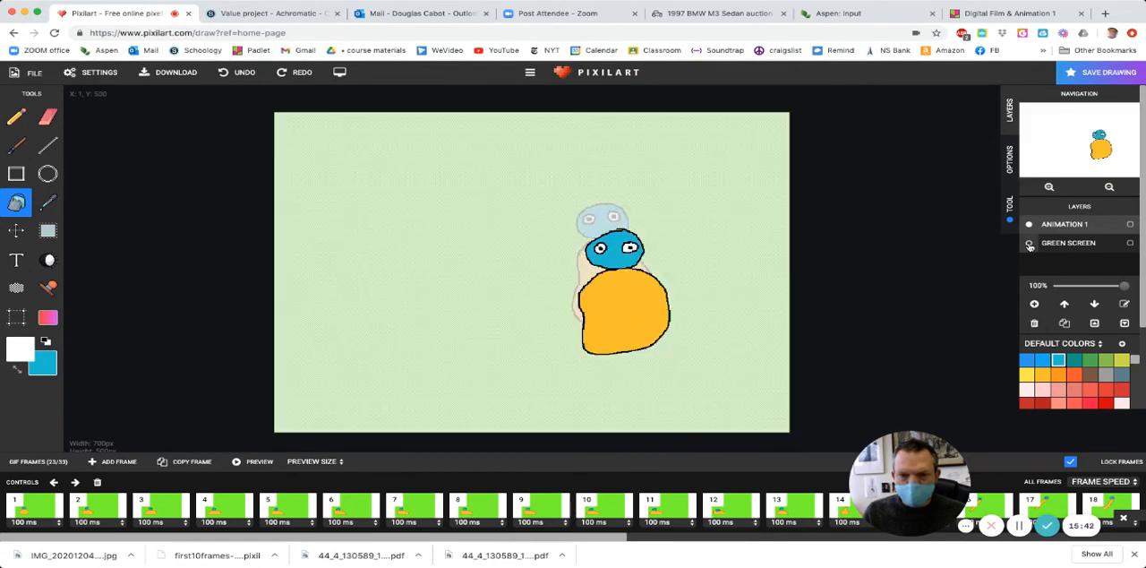
pyautogui.click(1030, 245)
pyautogui.press('Right')
pyautogui.click(1029, 245)
pyautogui.press('Right')
pyautogui.click(1029, 245)
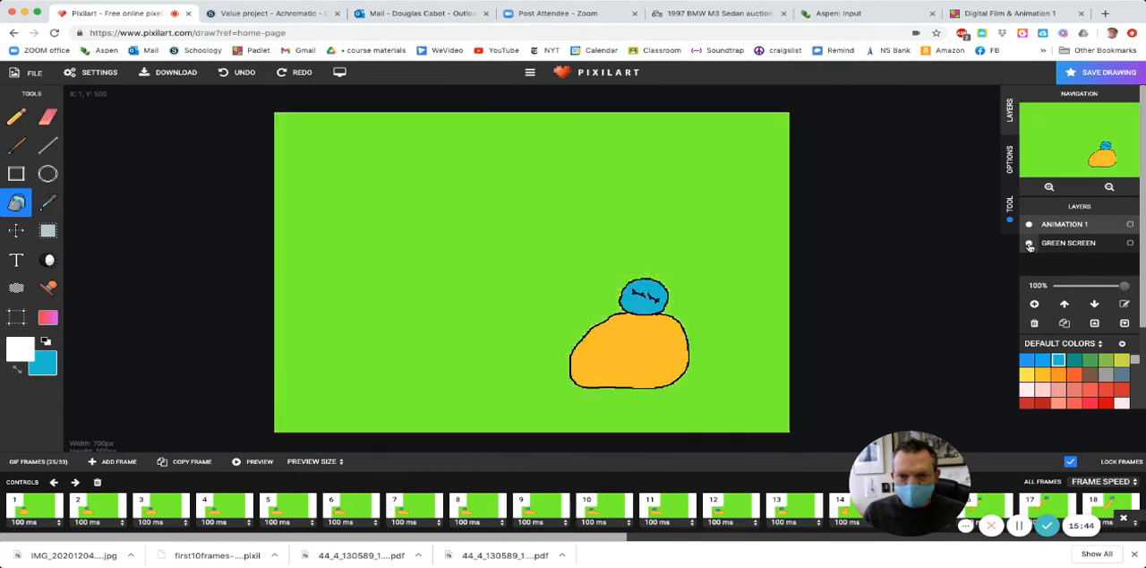
# - Make the Green Screen layer visible in each of frames 26 to 29
pyautogui.press('Right')
pyautogui.click(1029, 245)
pyautogui.press('Right')
pyautogui.click(1030, 245)
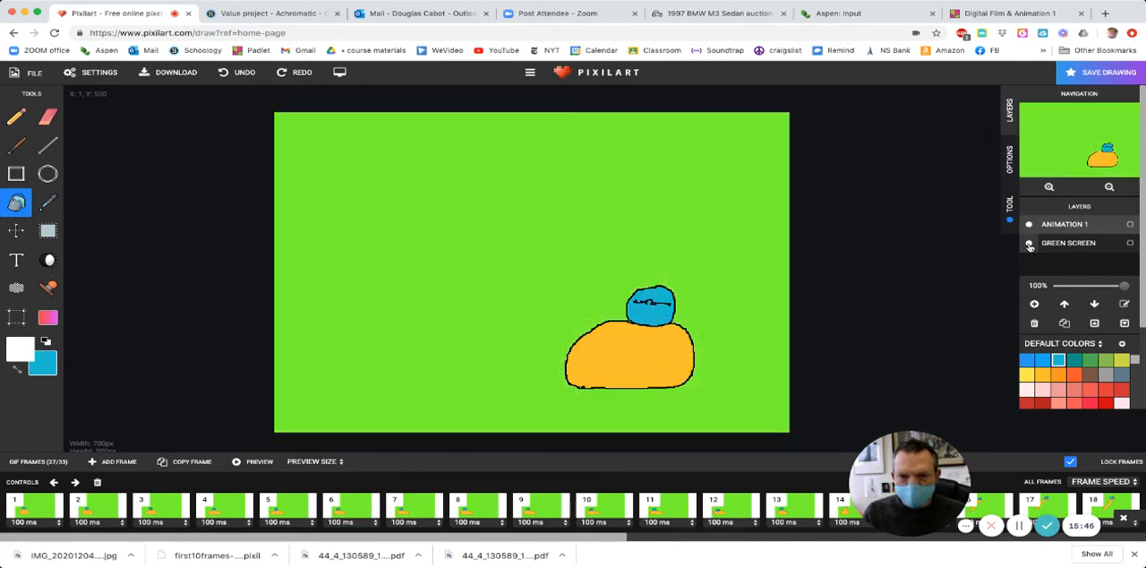
pyautogui.press('Right')
pyautogui.click(1029, 246)
pyautogui.press('Right')
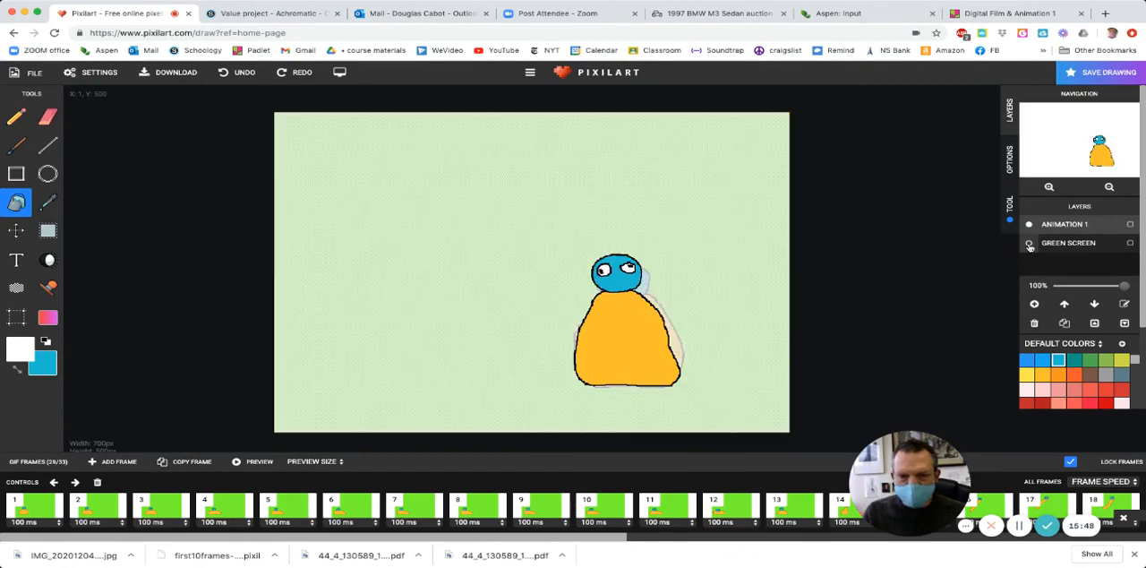
pyautogui.click(1030, 246)
# - Make the Green Screen layer visible in each of the last frames, 30 to 33
pyautogui.press('Right')
pyautogui.click(1029, 245)
pyautogui.press('Right')
pyautogui.click(1030, 245)
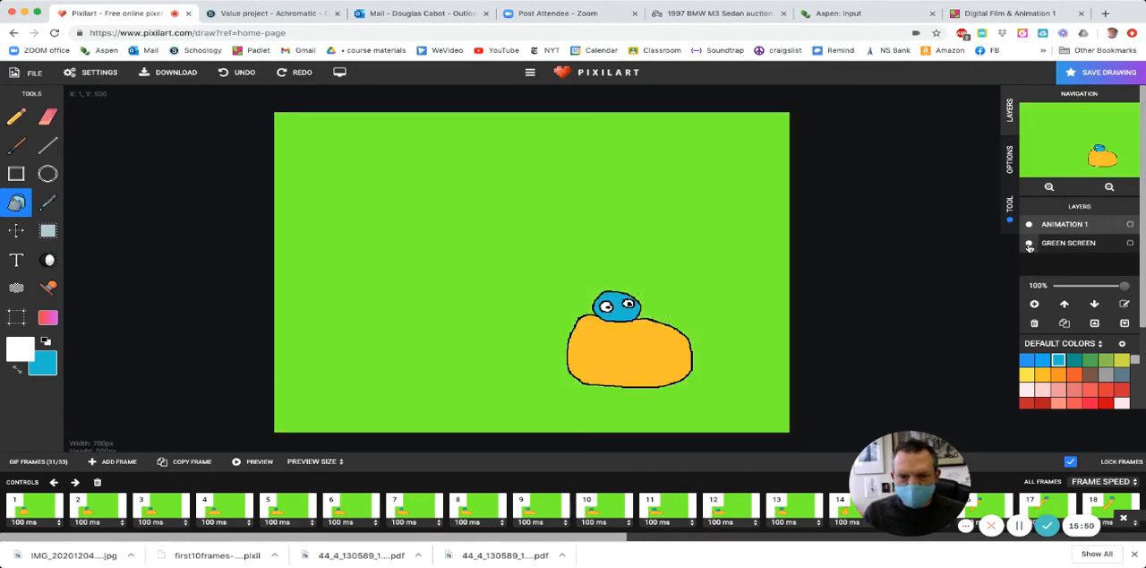
pyautogui.press('Right')
pyautogui.click(1030, 246)
pyautogui.press('Right')
pyautogui.click(1030, 246)
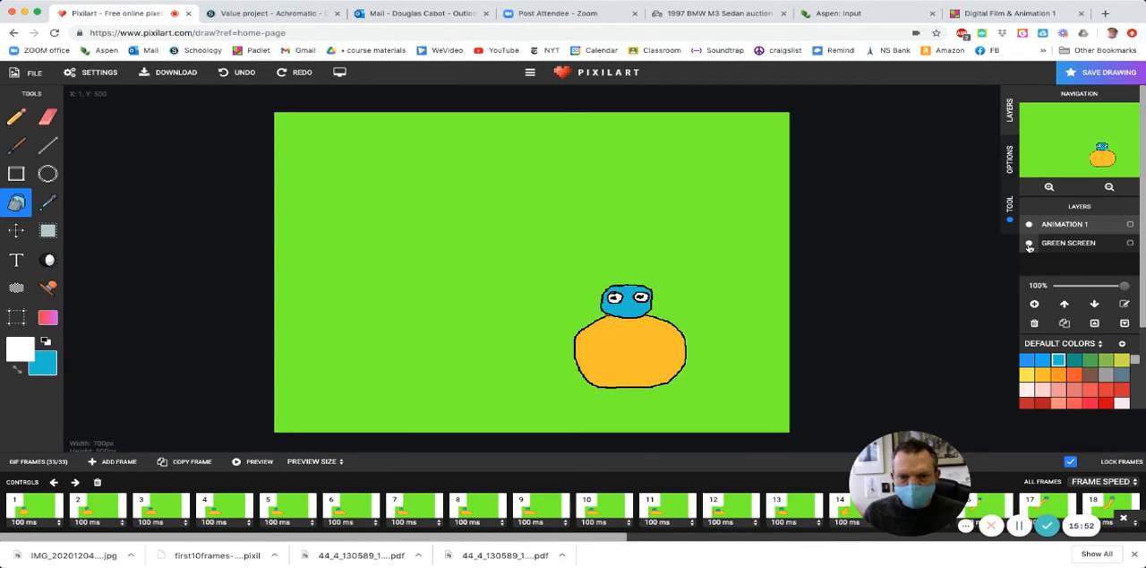
pyautogui.click(1030, 245)
pyautogui.click(1030, 245)
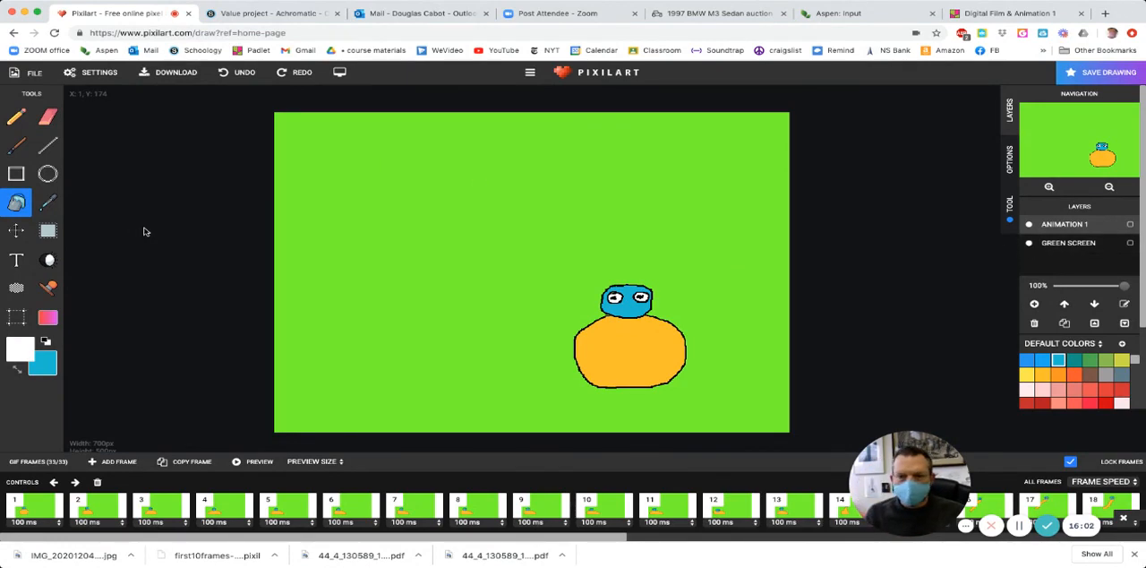
# - Save the animation project as a .pixil file with a name beginning "blob jump dec"
pyautogui.click(41, 76)
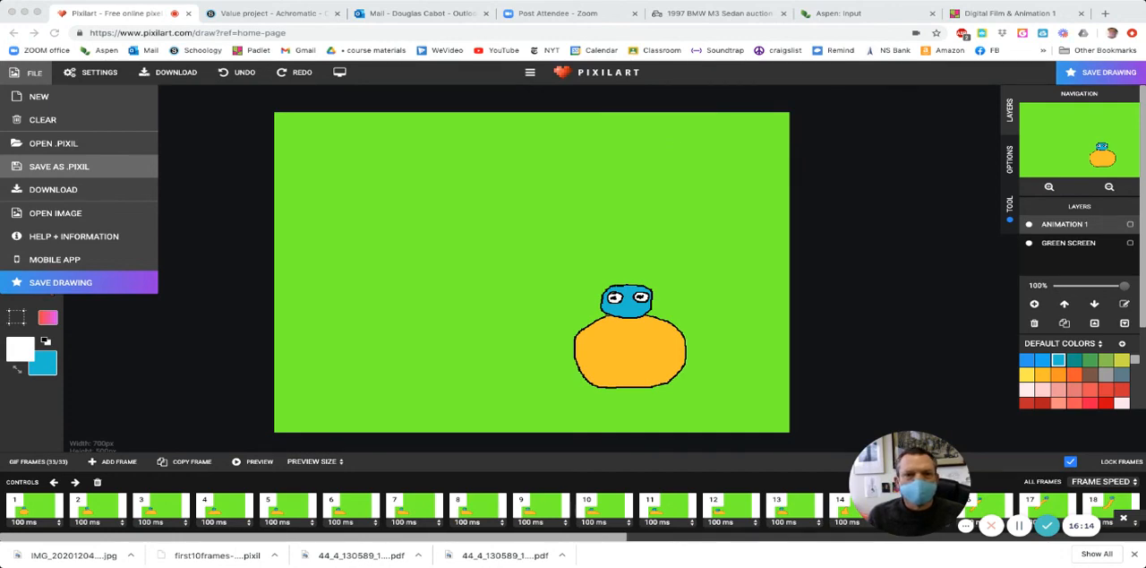
pyautogui.click(686, 126)
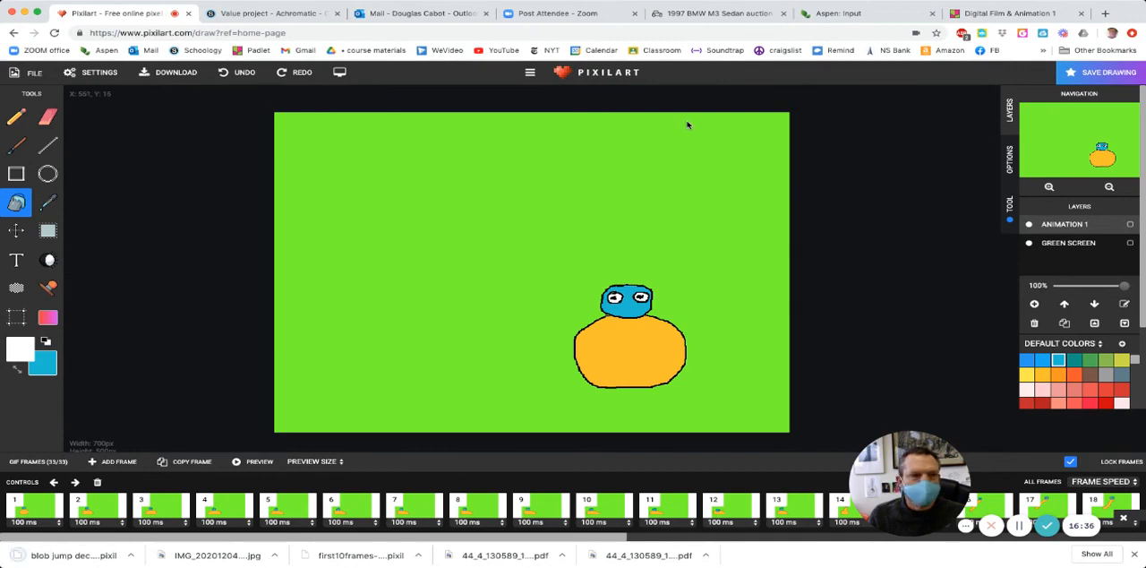
pyautogui.click(36, 73)
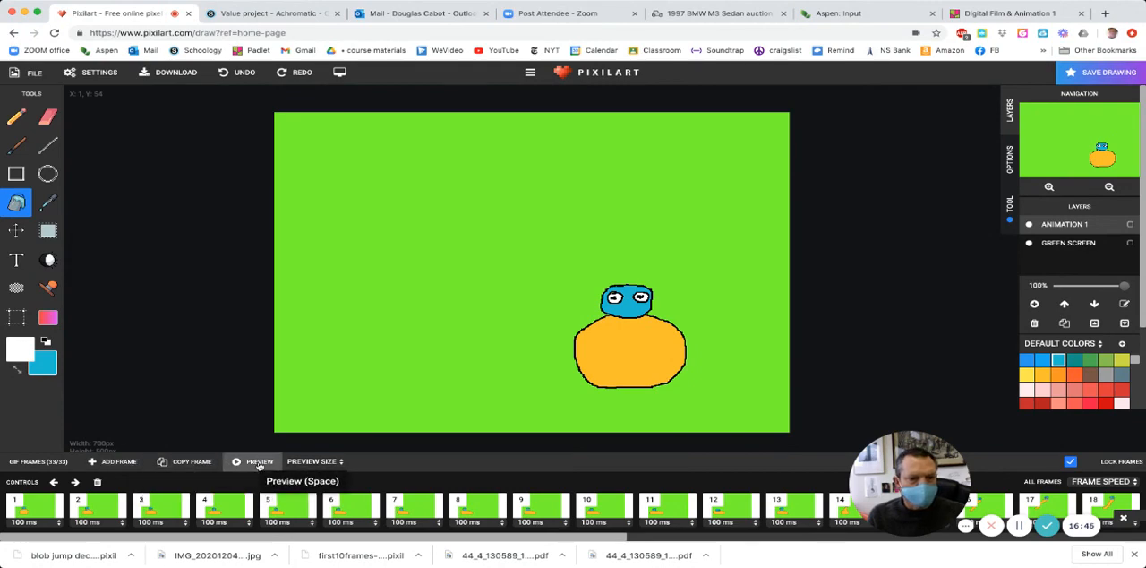
# - Play the preview of the full animation on the green background to check the character's motion
pyautogui.click(258, 462)
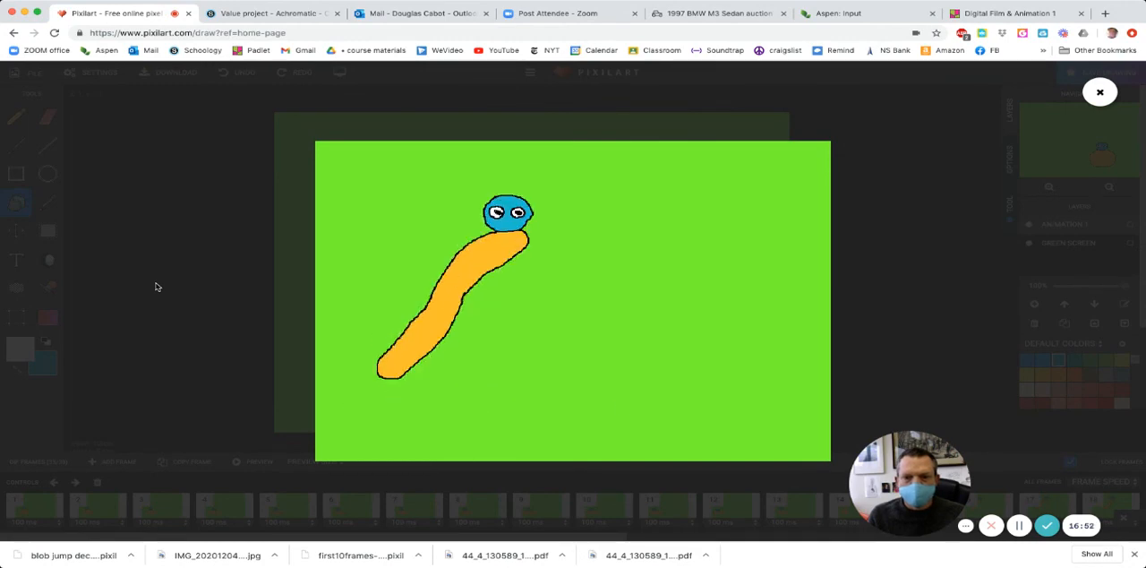
pyautogui.moveTo(565, 340)
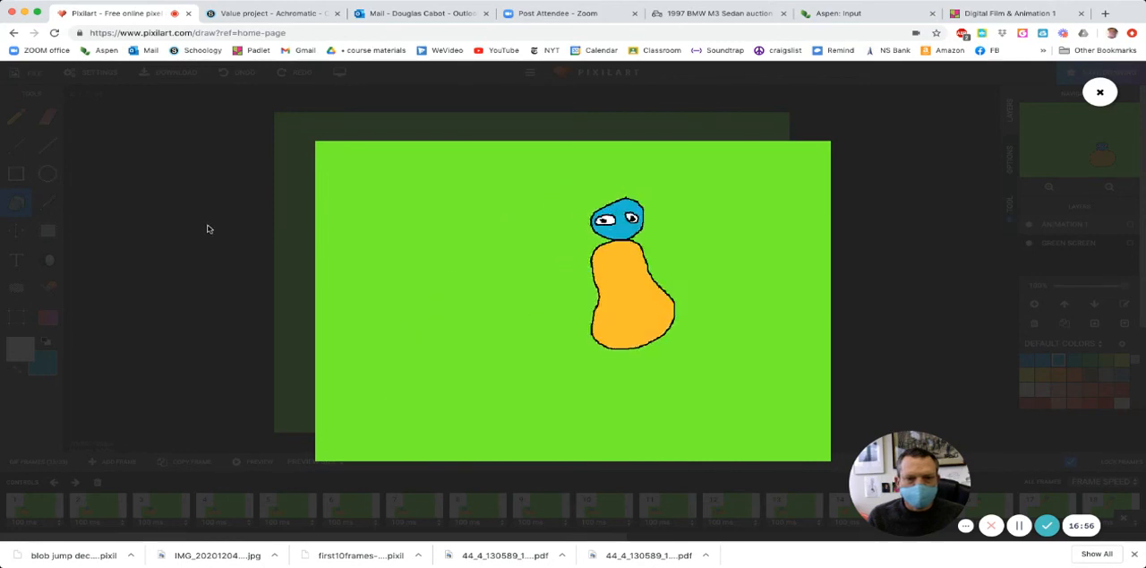
pyautogui.click(351, 160)
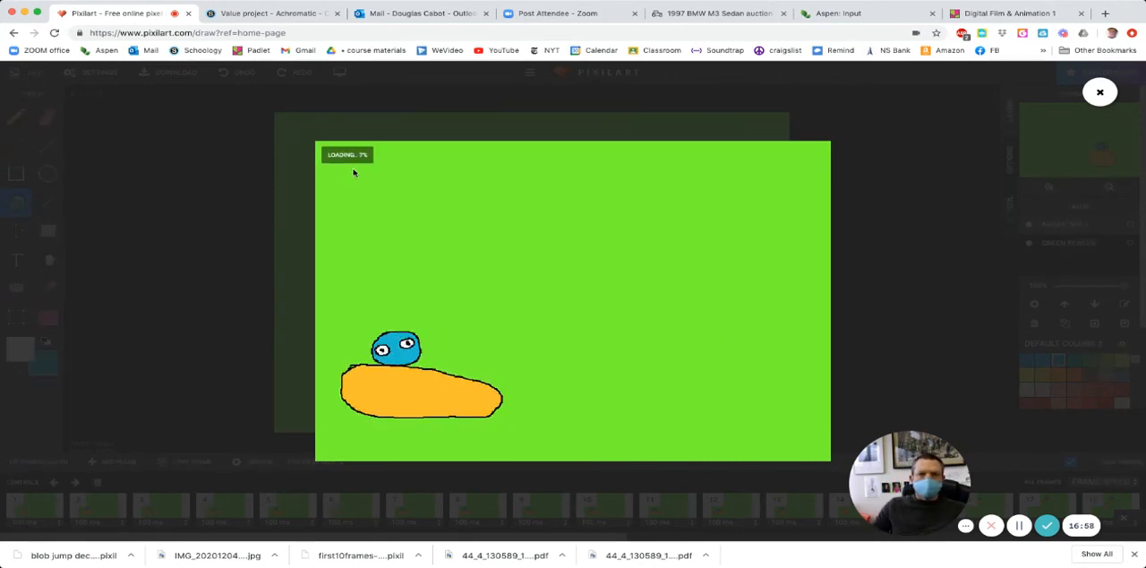